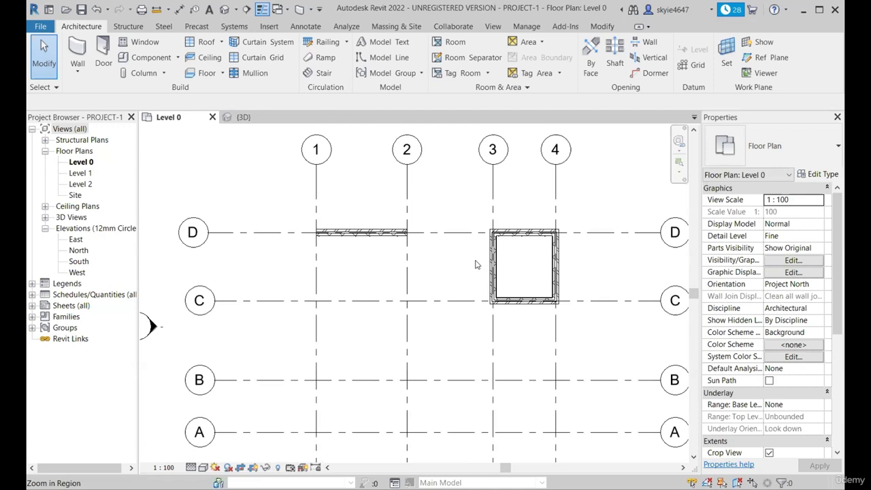
Step: Select the wall on grid D between grids 1 and 2 in the Level 0 floor plan
scroll(522, 230, up, 1)
scroll(502, 255, down, 1)
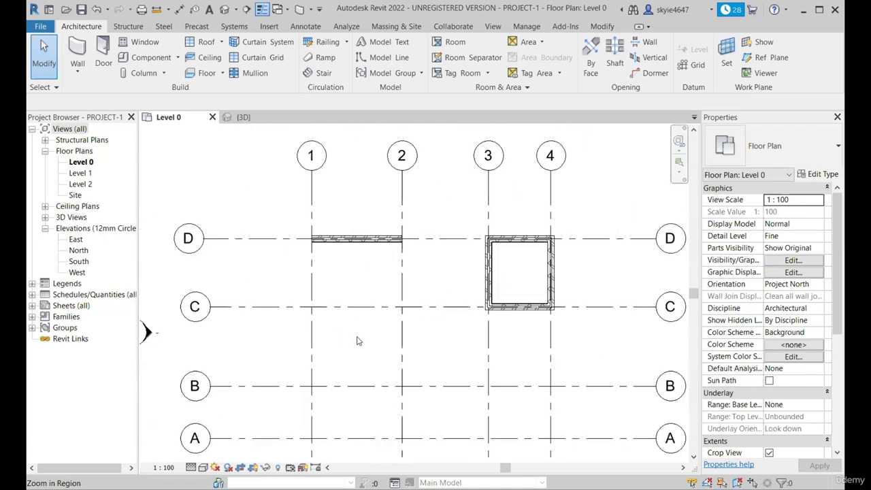
click(368, 241)
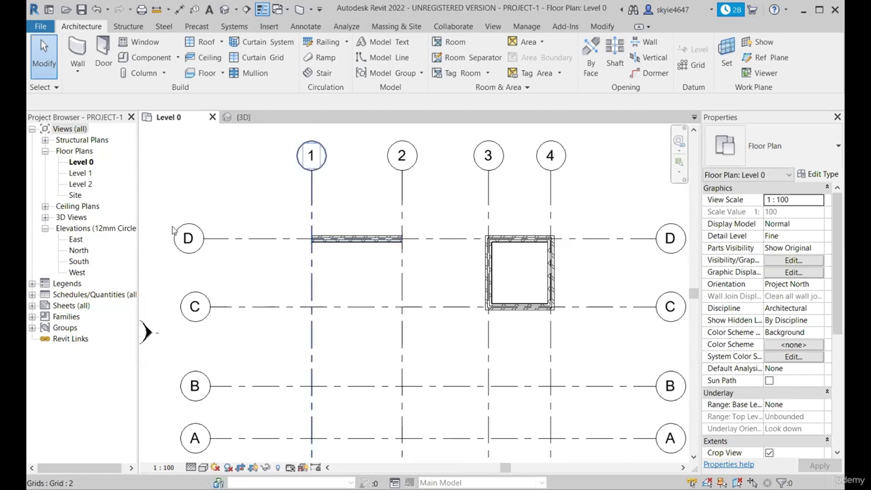
click(379, 244)
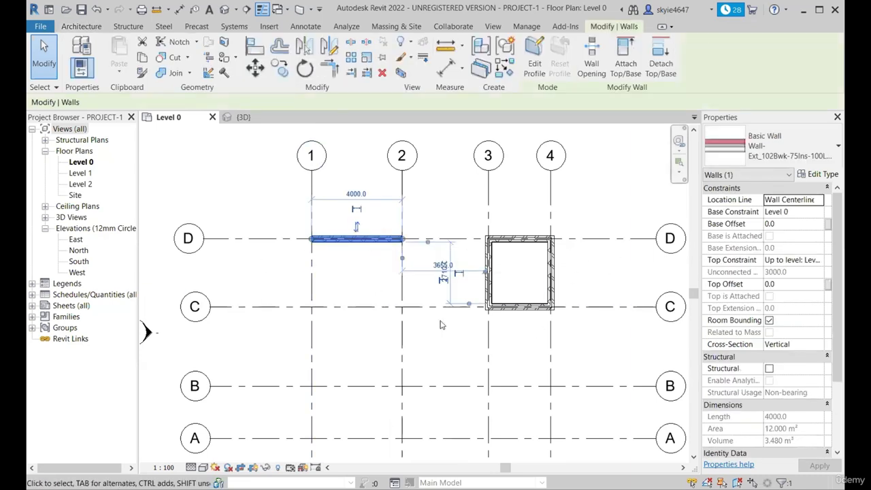
scroll(354, 241, up, 1)
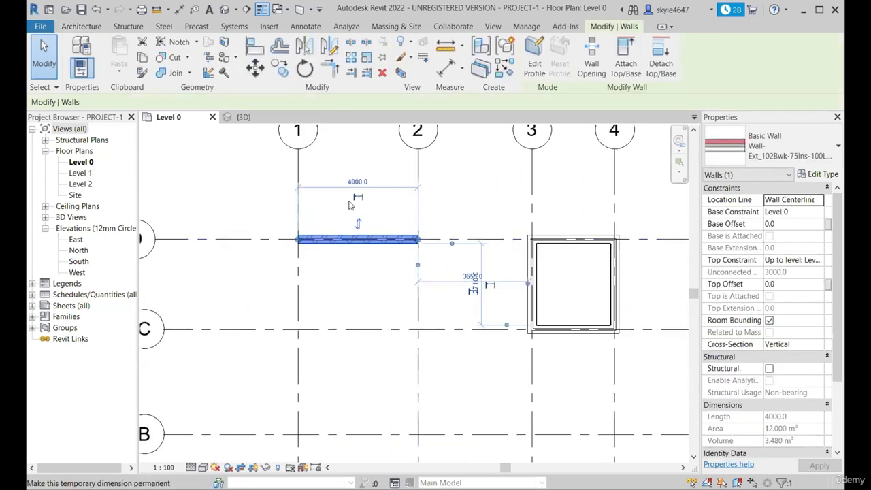
scroll(341, 235, down, 1)
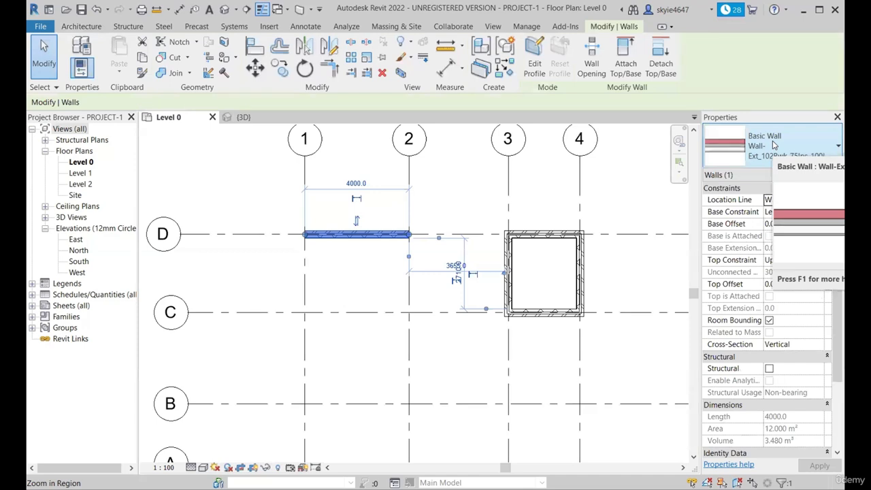
Step: Examine the basic, curtain and stacked wall types available for the selected wall
click(796, 145)
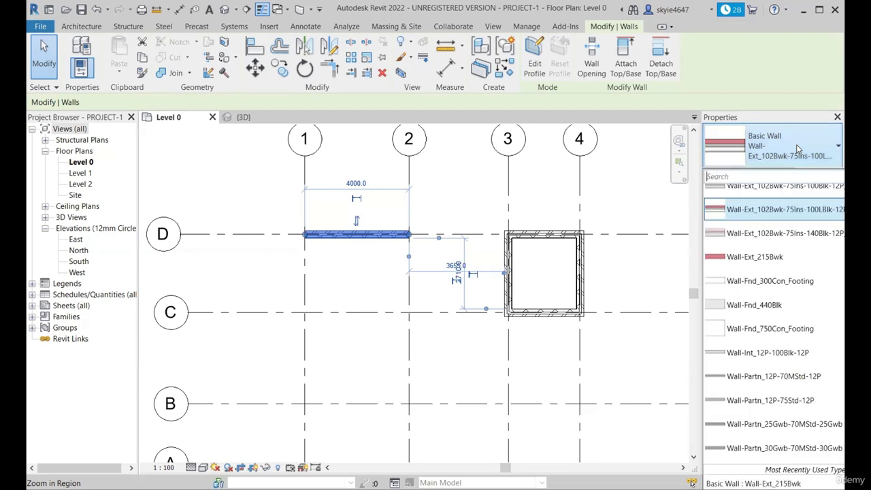
click(811, 151)
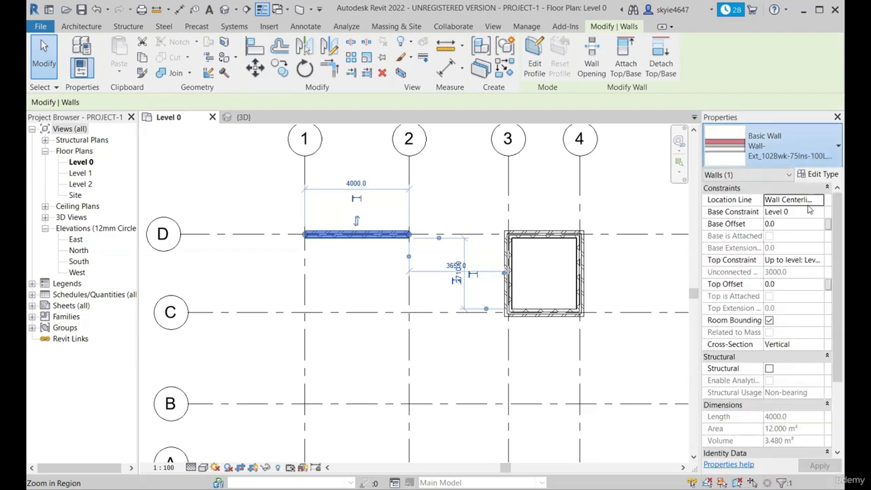
click(812, 150)
scroll(781, 313, up, 3)
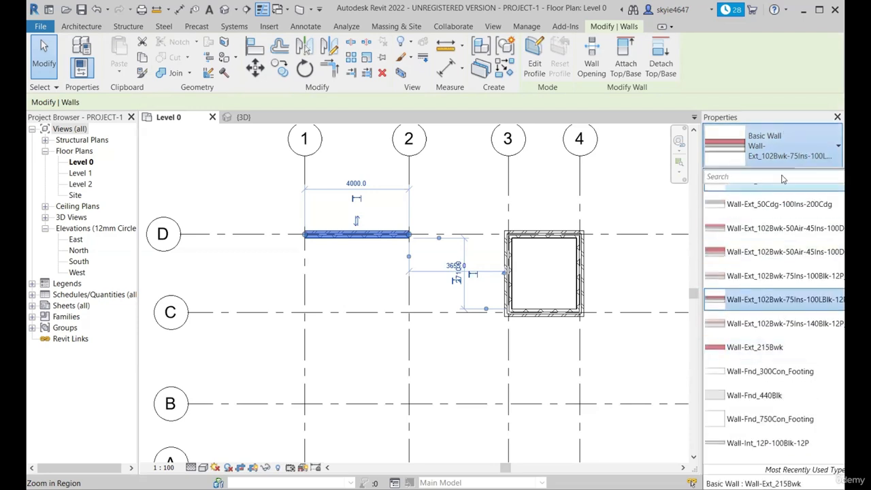
scroll(782, 272, down, 6)
scroll(781, 265, down, 4)
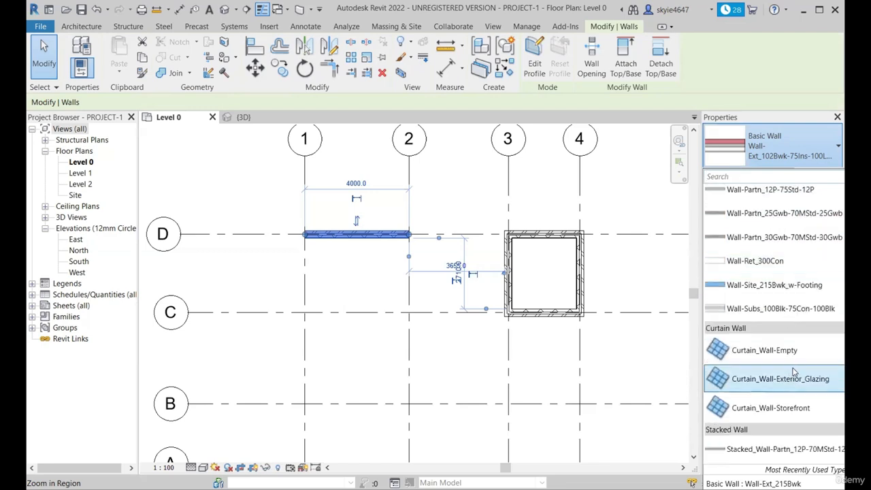
scroll(795, 286, up, 10)
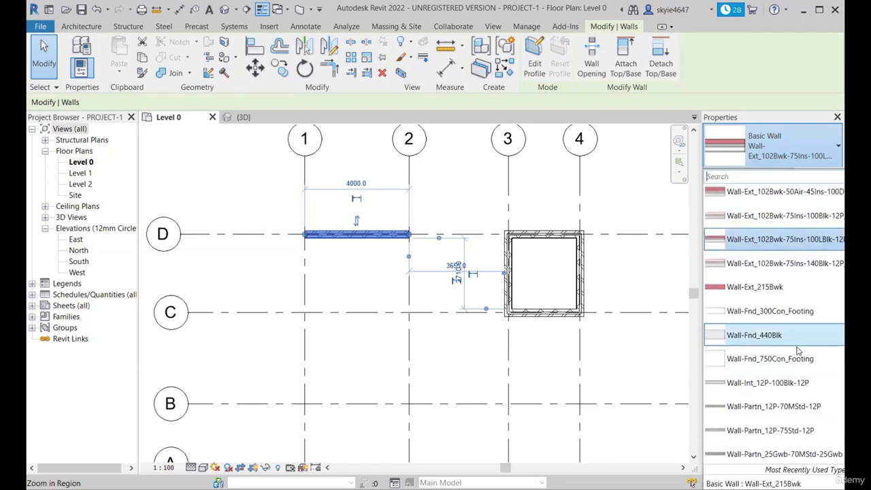
scroll(797, 341, up, 3)
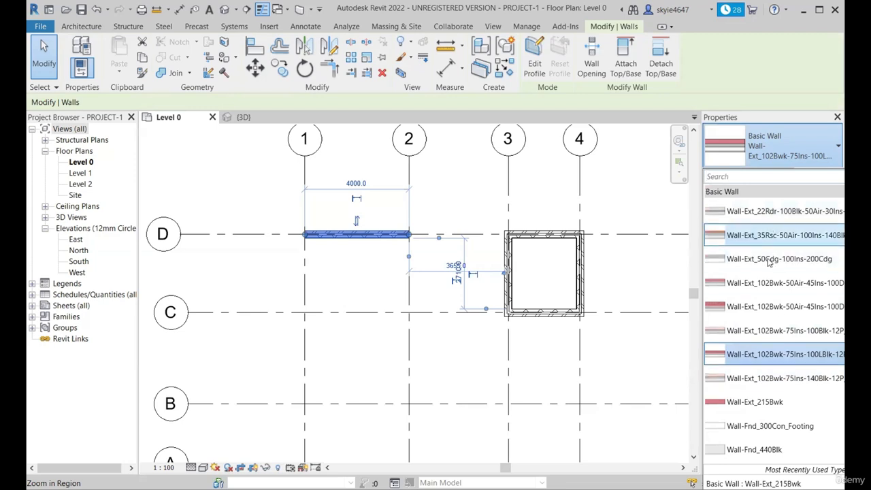
scroll(781, 299, down, 3)
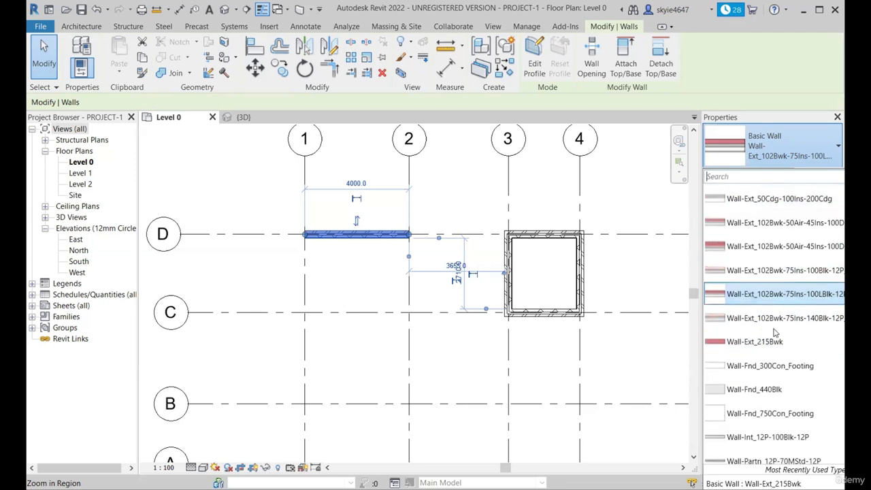
scroll(781, 308, down, 2)
scroll(776, 286, up, 5)
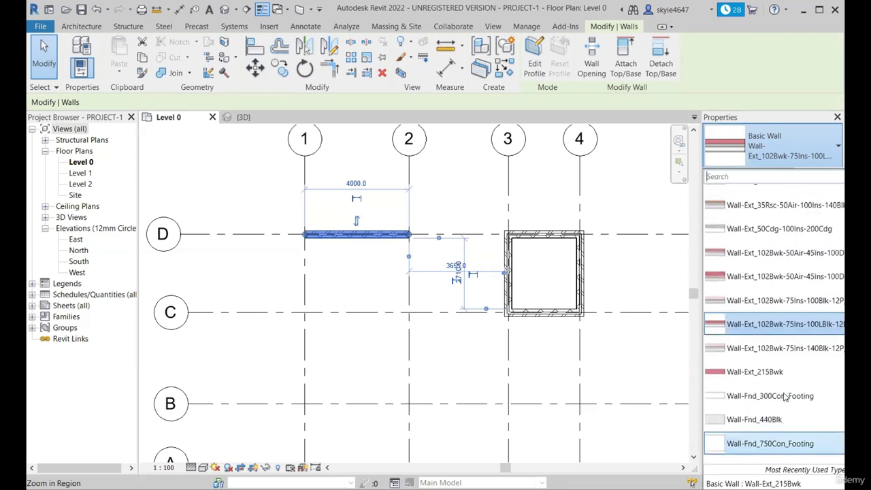
scroll(768, 204, down, 4)
scroll(763, 218, up, 5)
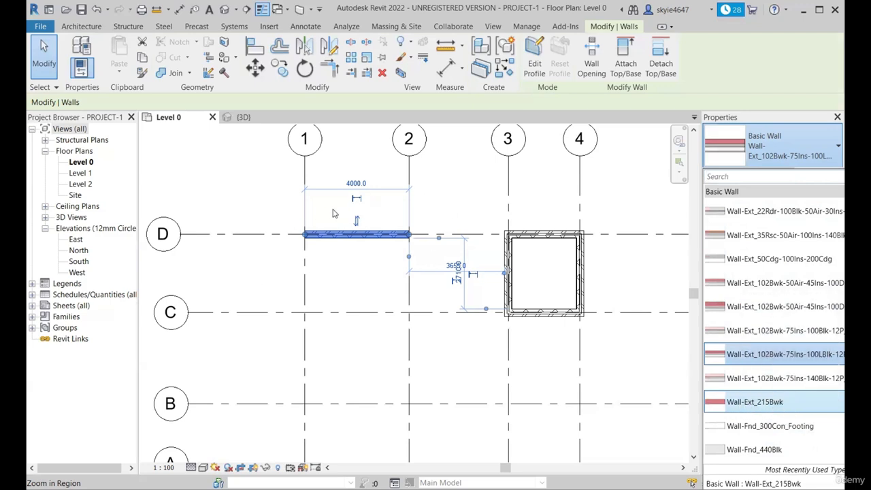
Step: Change the selected grid D wall's type to Wall-Ext_215Bwk and reselect the wall
click(756, 403)
scroll(350, 291, up, 2)
click(351, 304)
click(339, 269)
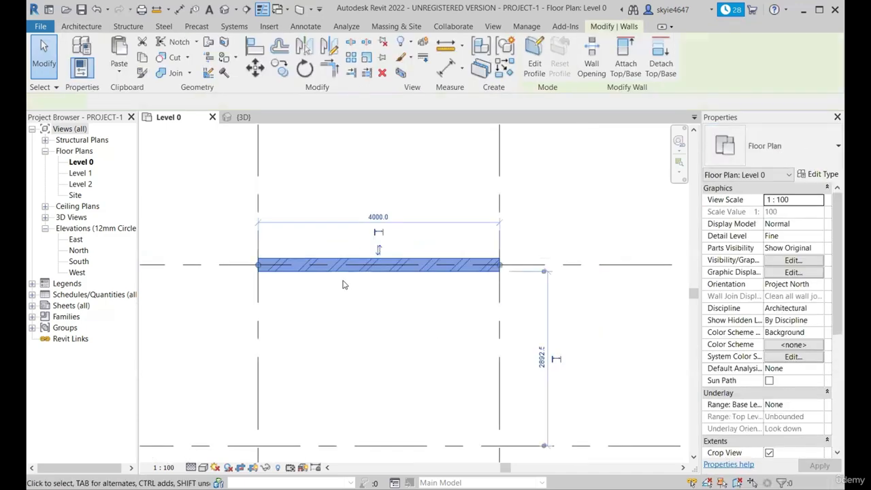
scroll(343, 282, down, 2)
scroll(343, 259, down, 2)
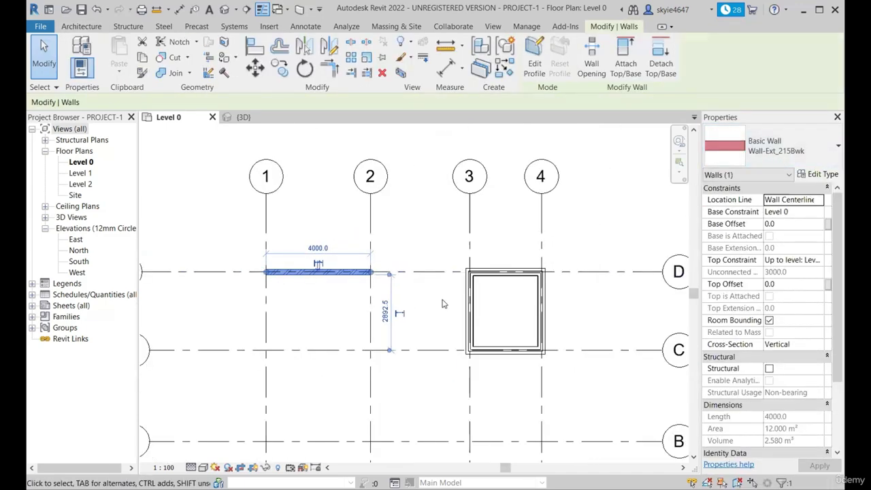
scroll(444, 301, up, 1)
Step: Switch the grid D wall between grids 1 and 2 to the Wall-Ext_50Cdg-100Ins-200Cdg type and reselect it
click(802, 150)
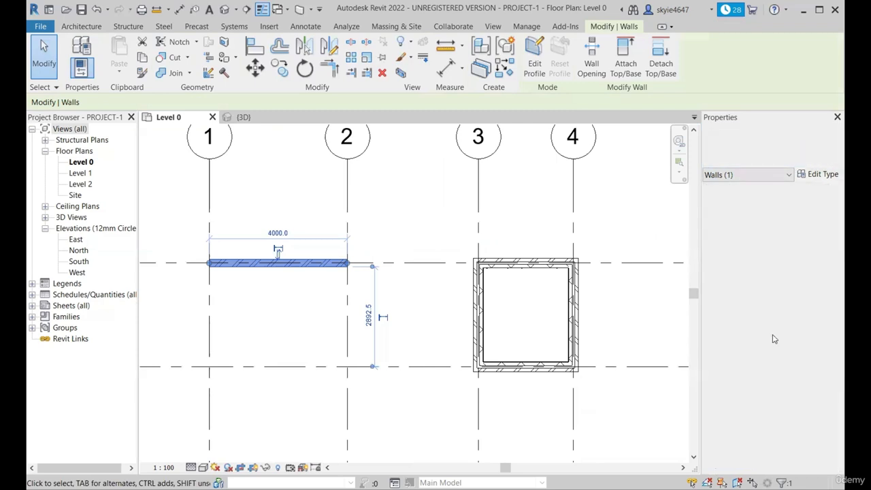
scroll(790, 367, down, 3)
scroll(796, 368, up, 3)
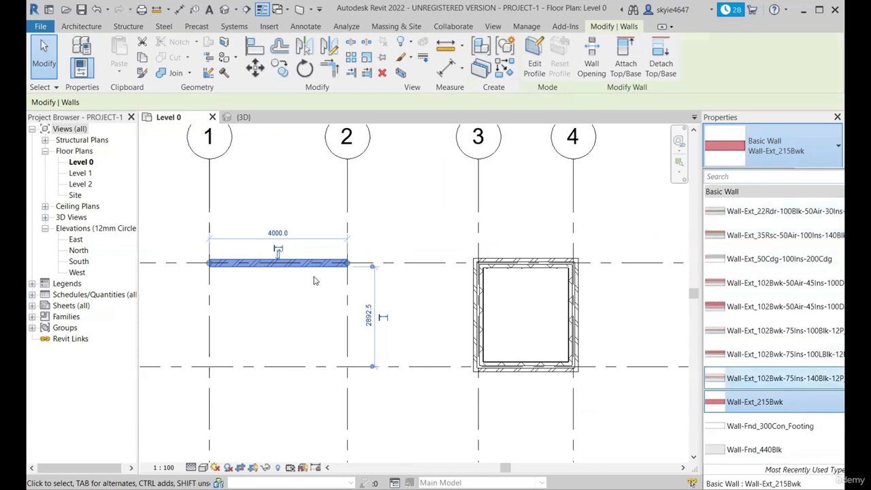
click(788, 261)
scroll(219, 311, up, 3)
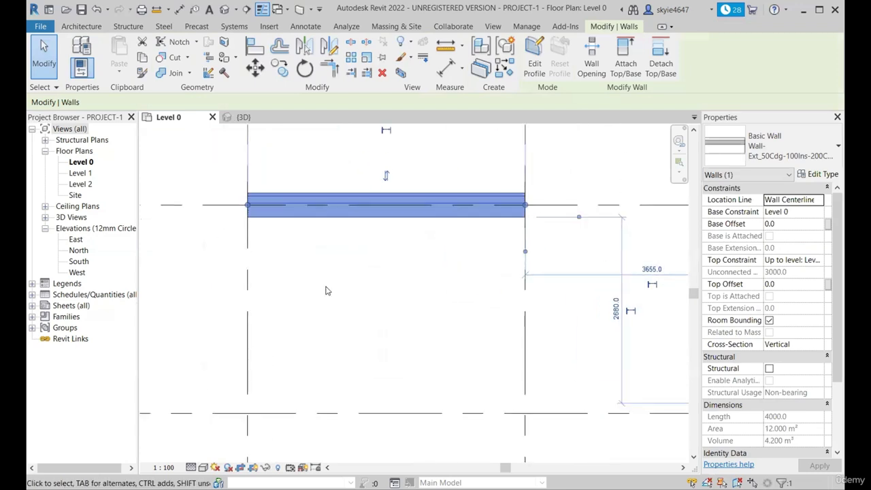
click(345, 224)
click(360, 208)
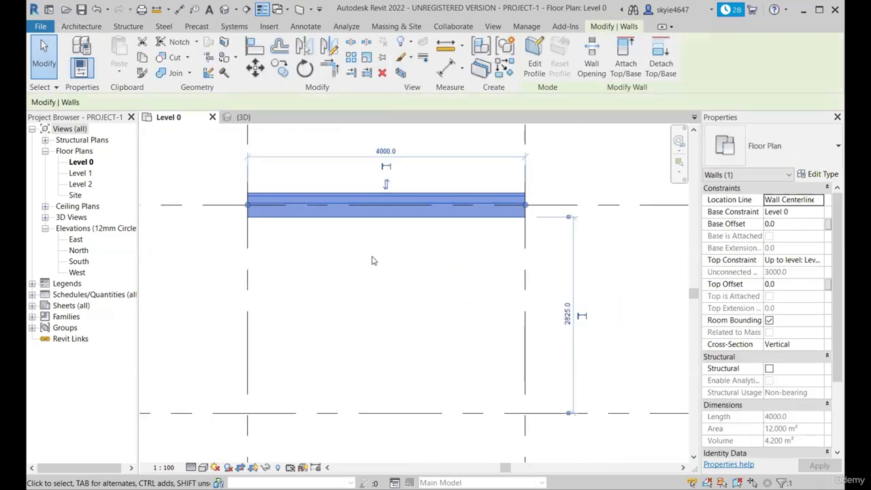
scroll(372, 261, down, 3)
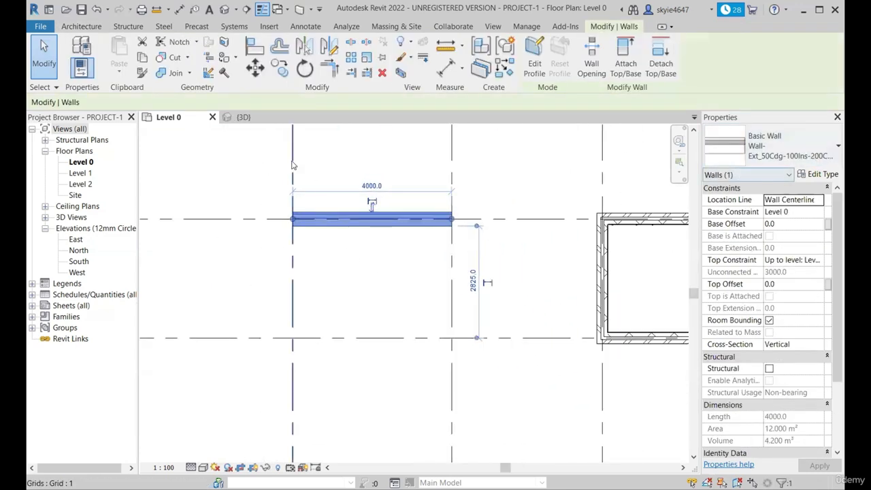
Step: Set the grid D wall's type to Wall-Ext_215Bwk and deselect the wall
click(789, 149)
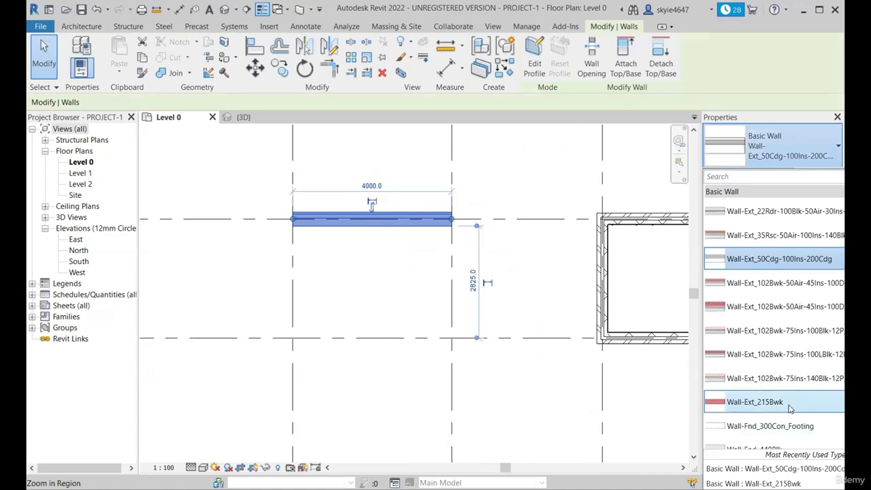
click(782, 402)
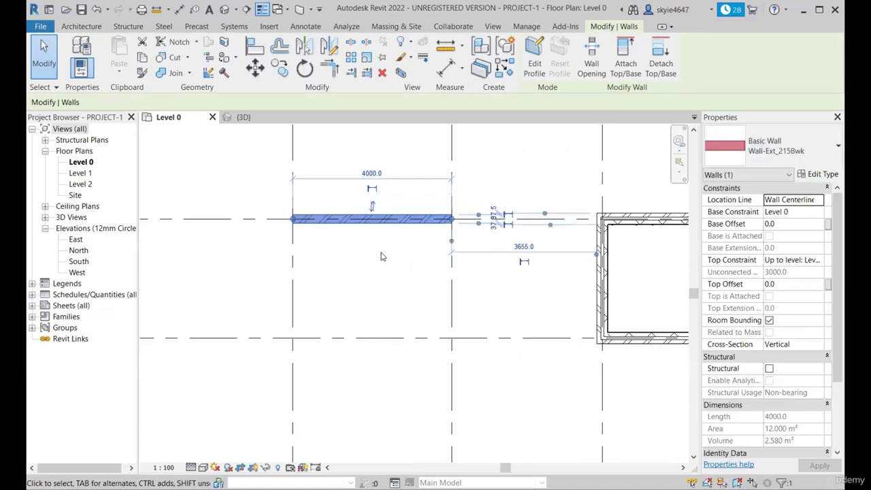
scroll(382, 257, down, 1)
click(231, 265)
scroll(333, 242, up, 2)
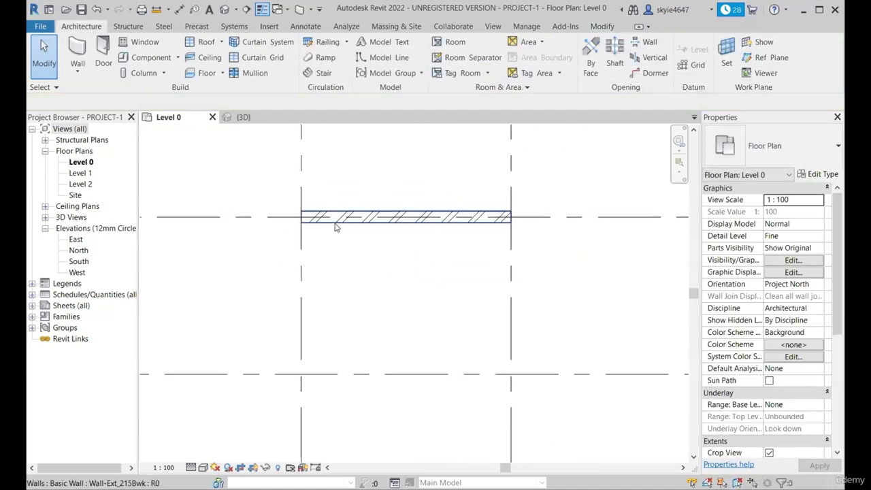
Step: Review the alternative wall types for the grid D wall without changing its type, keeping the wall selected
click(335, 223)
click(776, 147)
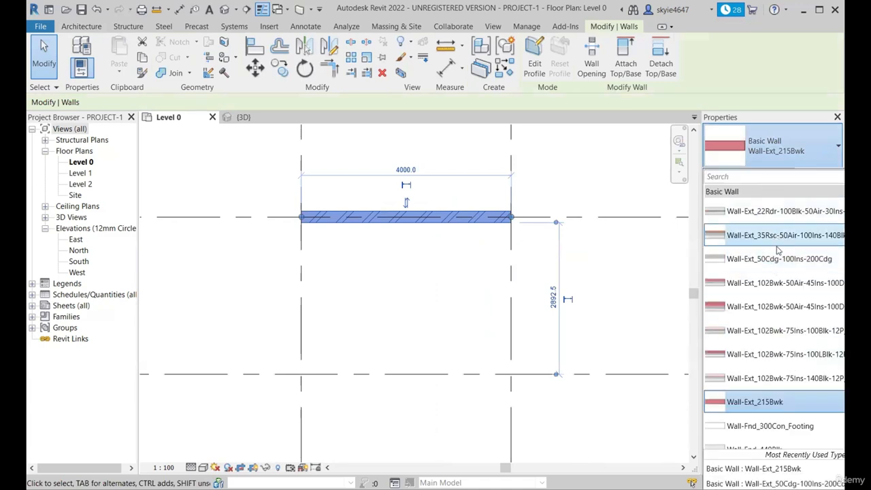
scroll(778, 376, down, 2)
scroll(778, 377, down, 3)
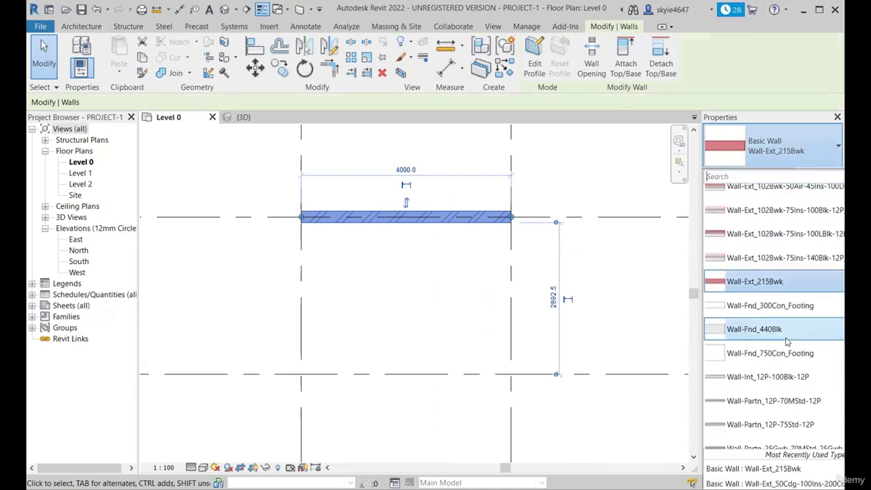
scroll(789, 346, up, 4)
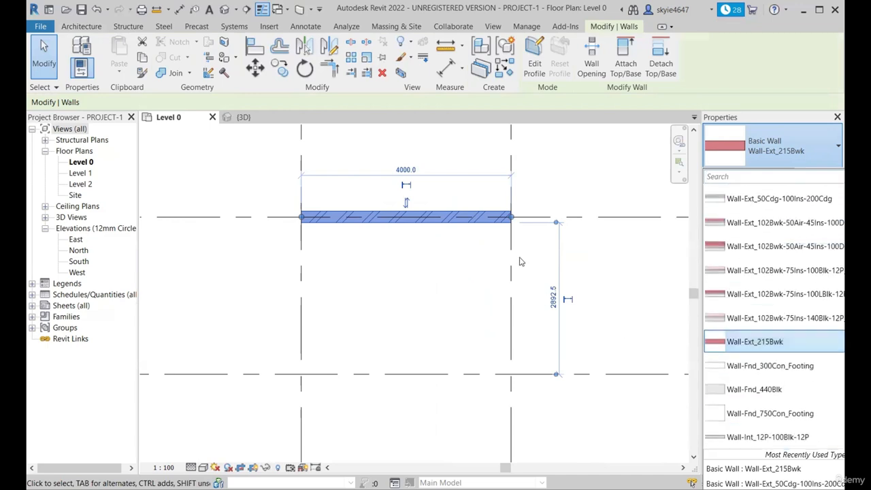
click(423, 285)
click(437, 215)
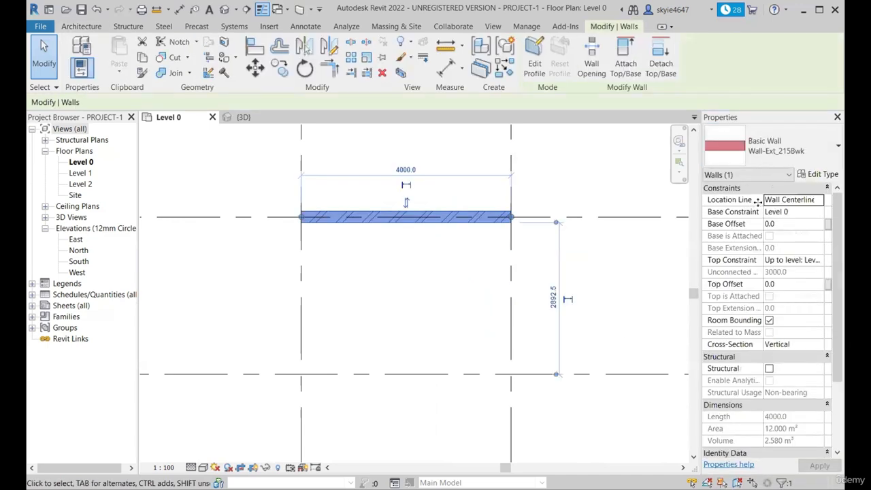
Step: Inspect how both ends of the selected wall sit on grid D relative to its Wall Centerline location line
scroll(516, 216, up, 6)
scroll(504, 228, down, 1)
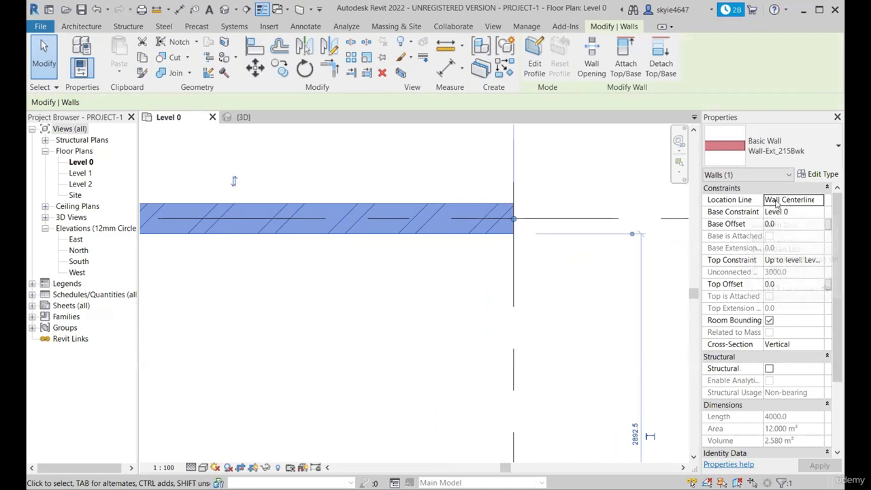
scroll(507, 222, up, 3)
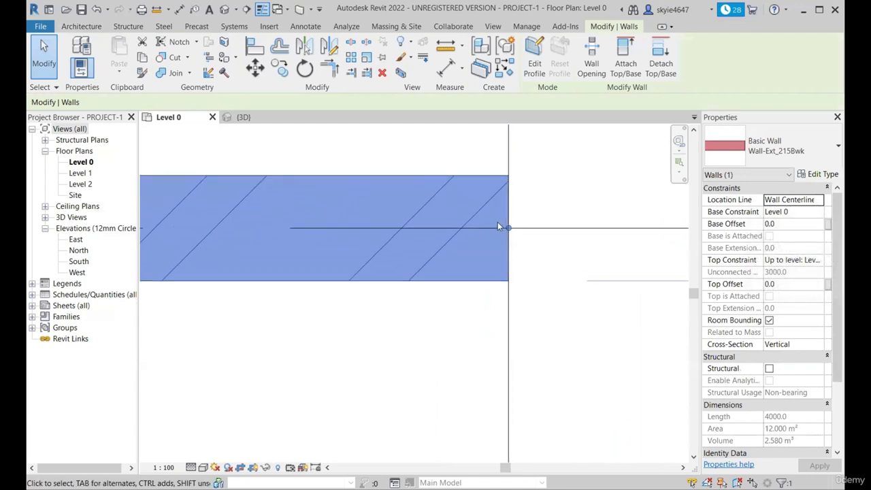
scroll(528, 226, down, 5)
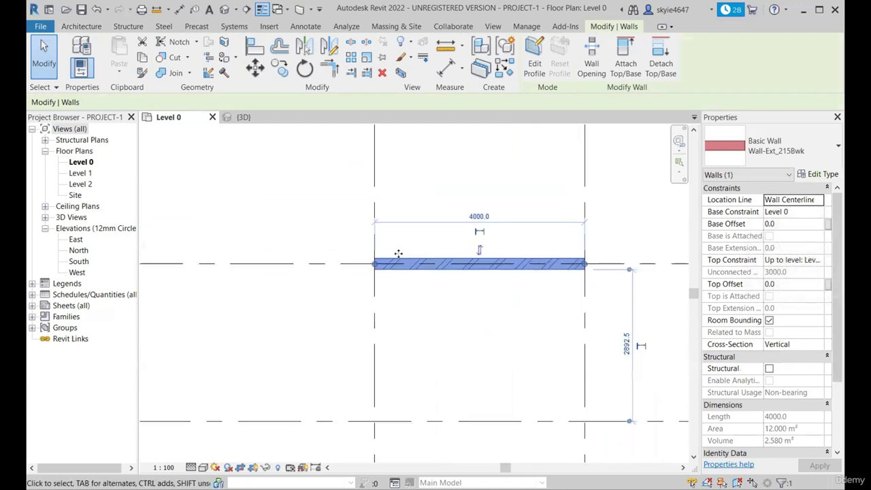
scroll(409, 272, up, 5)
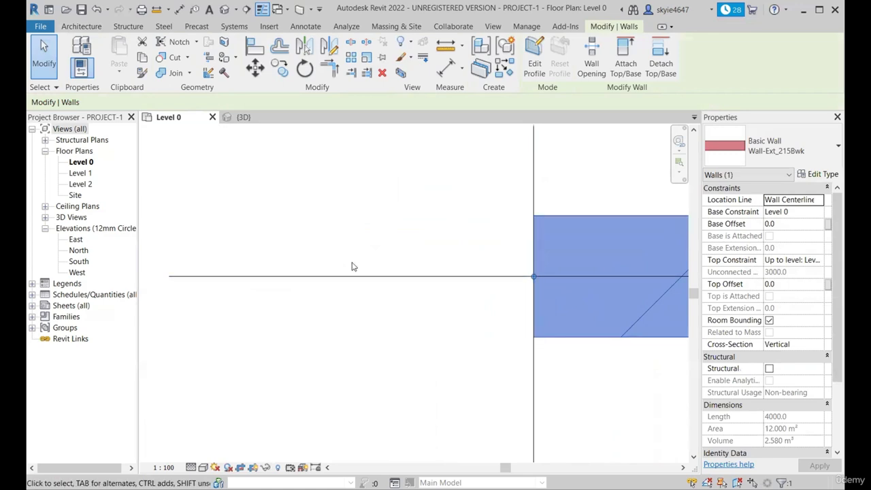
scroll(348, 266, down, 6)
Step: Set the selected grid D wall's Location Line to Finish Face: Exterior
click(818, 200)
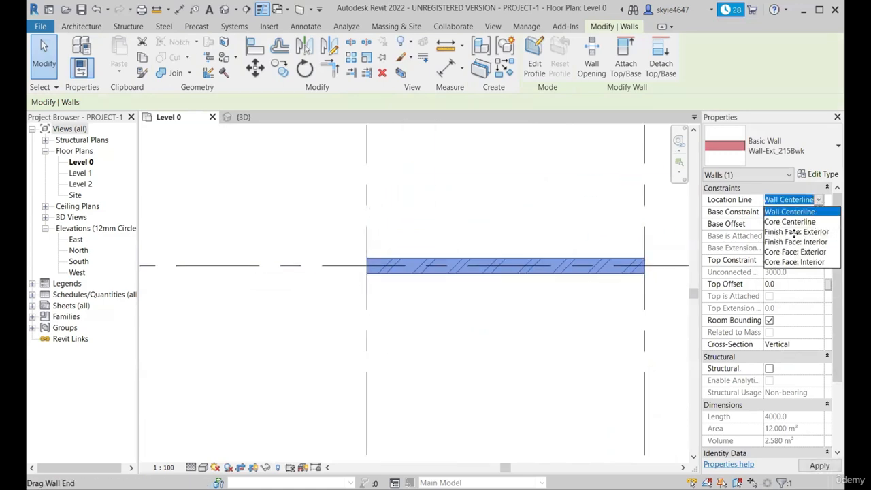
scroll(368, 262, up, 2)
scroll(321, 262, down, 4)
scroll(567, 278, up, 8)
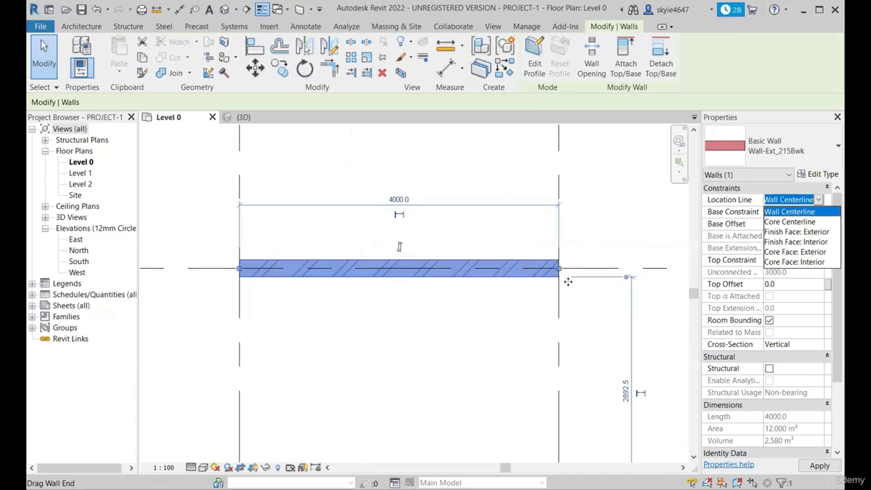
scroll(557, 266, up, 2)
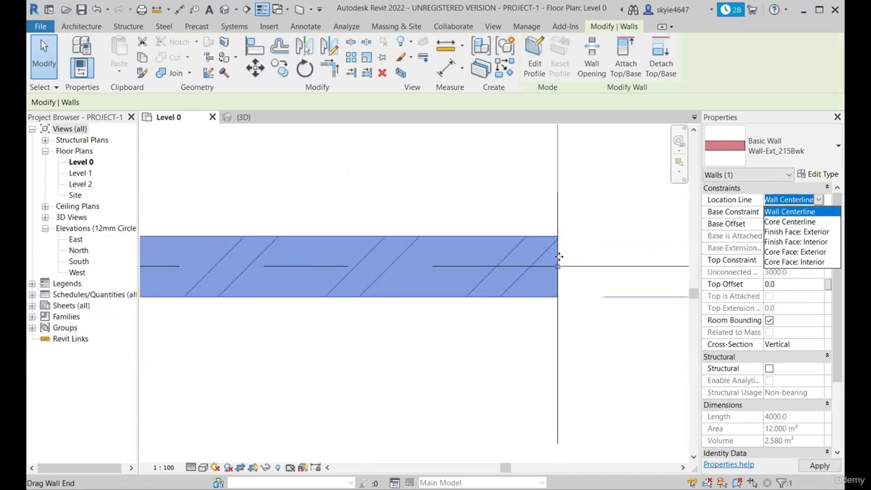
scroll(558, 258, down, 3)
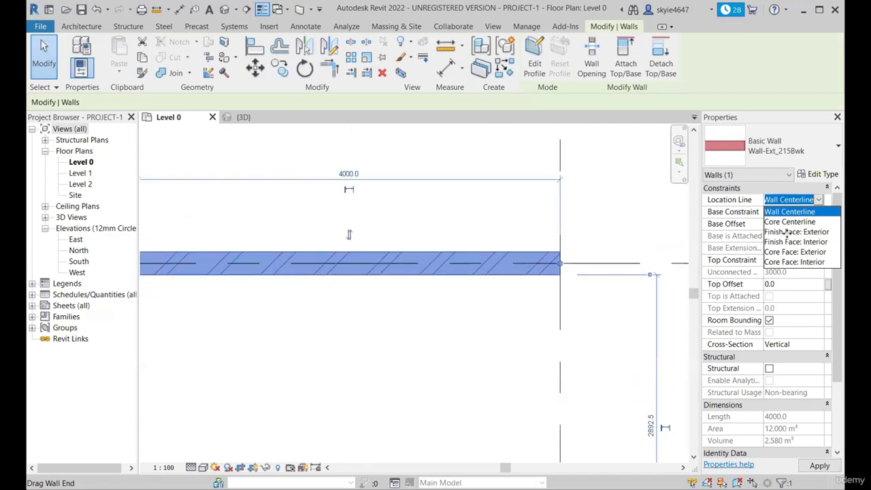
click(790, 232)
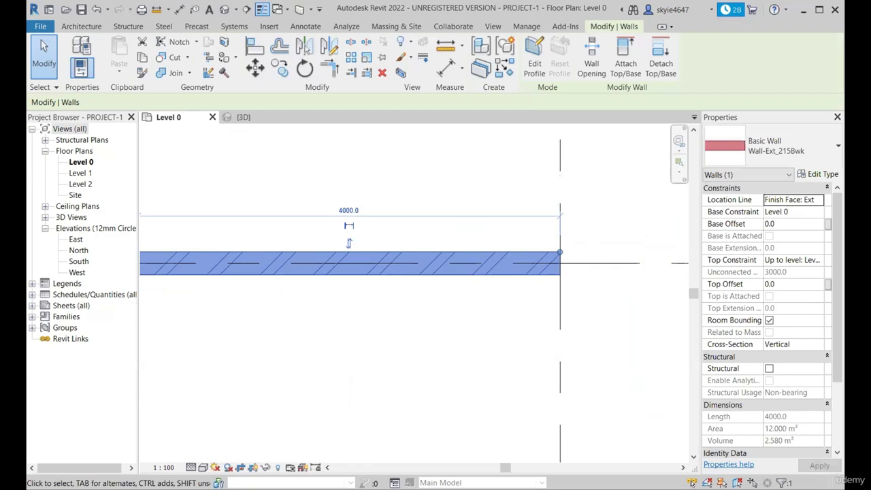
Step: Inspect the grips at both ends of the wall to see which face the Finish Face: Exterior location line follows
scroll(573, 266, up, 3)
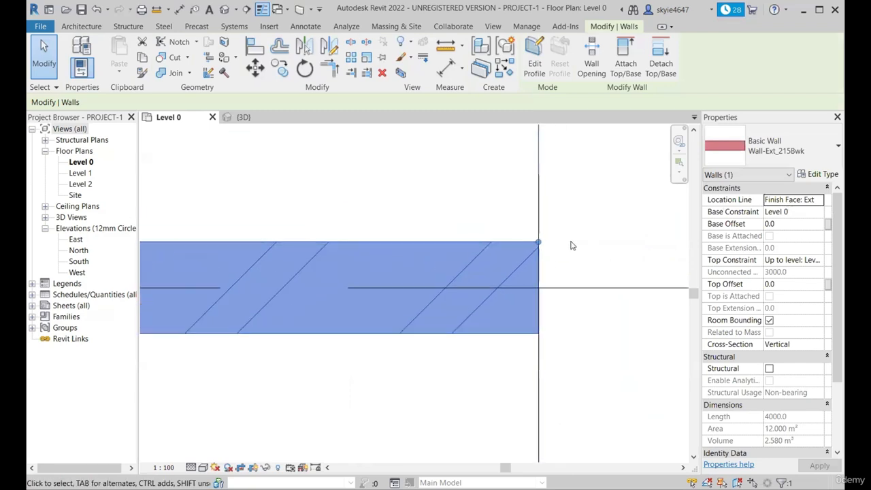
scroll(544, 250, up, 2)
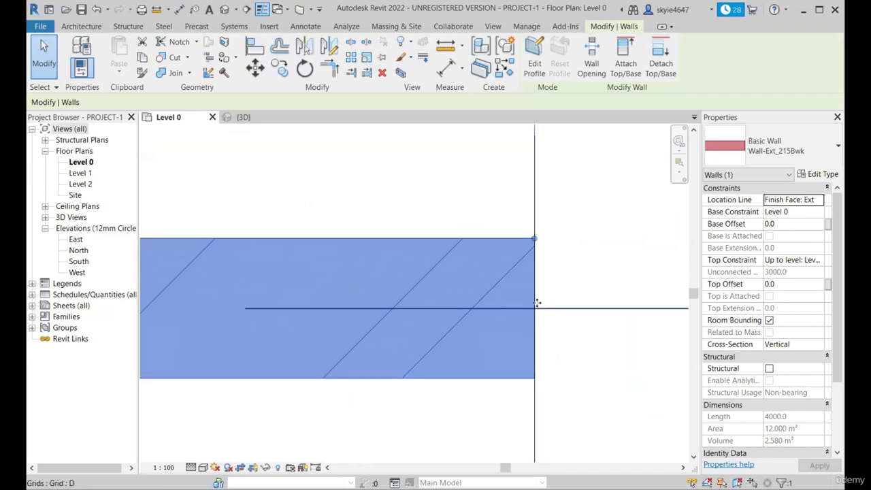
scroll(536, 306, down, 2)
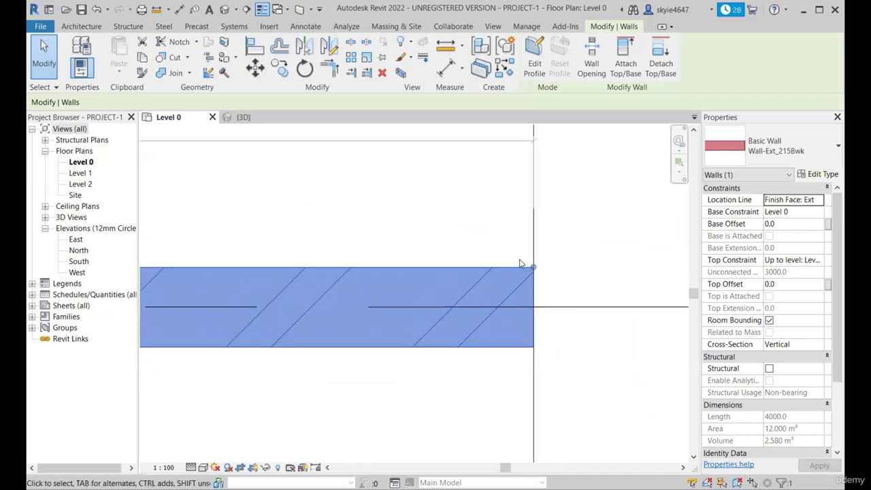
scroll(521, 263, up, 2)
scroll(547, 280, down, 3)
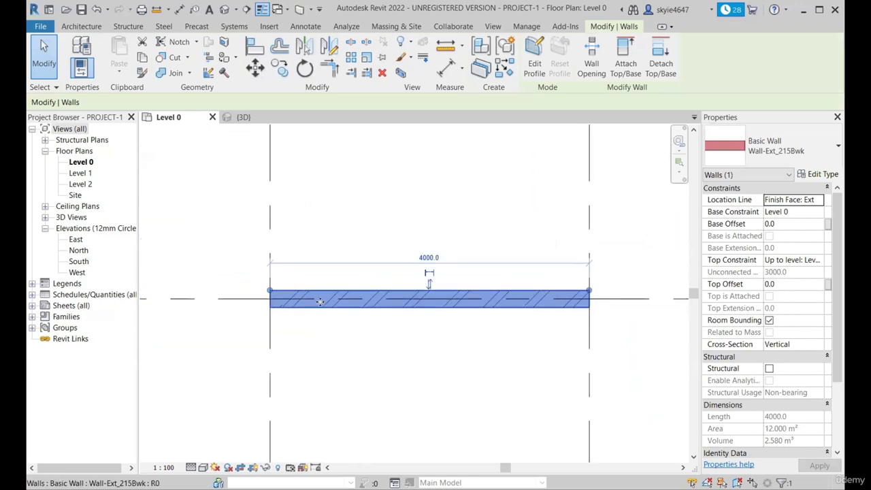
scroll(269, 276, up, 4)
scroll(252, 261, down, 4)
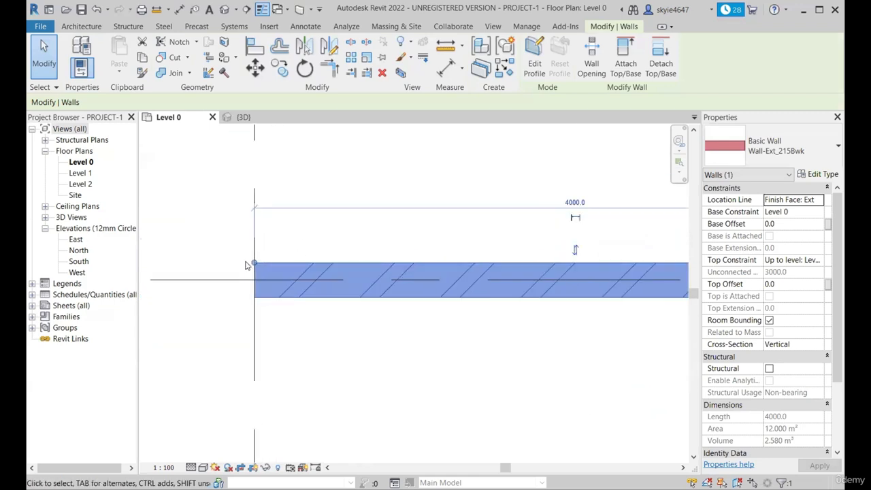
Step: Change the grid D wall's Location Line to Finish Face: Interior
click(820, 201)
click(820, 199)
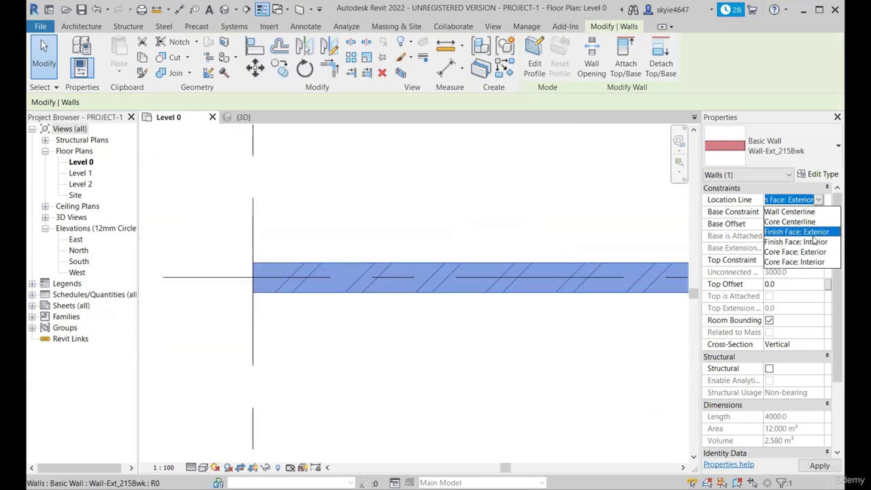
click(810, 242)
Step: Examine both ends of the wall for the position of the Finish Face: Interior location line relative to grid D
scroll(242, 280, up, 3)
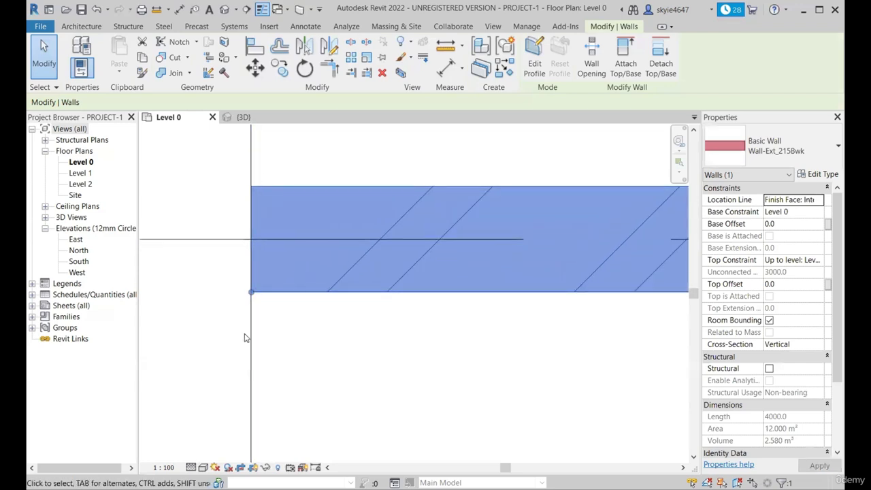
scroll(261, 293, up, 3)
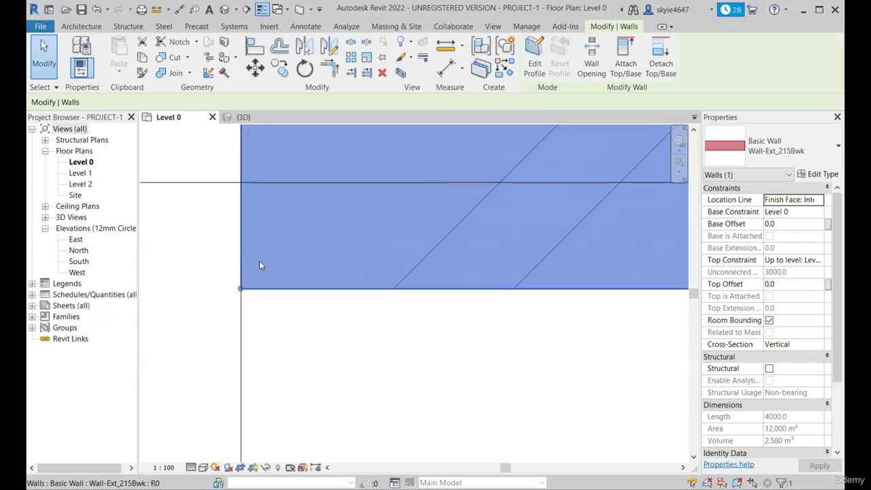
scroll(235, 273, up, 2)
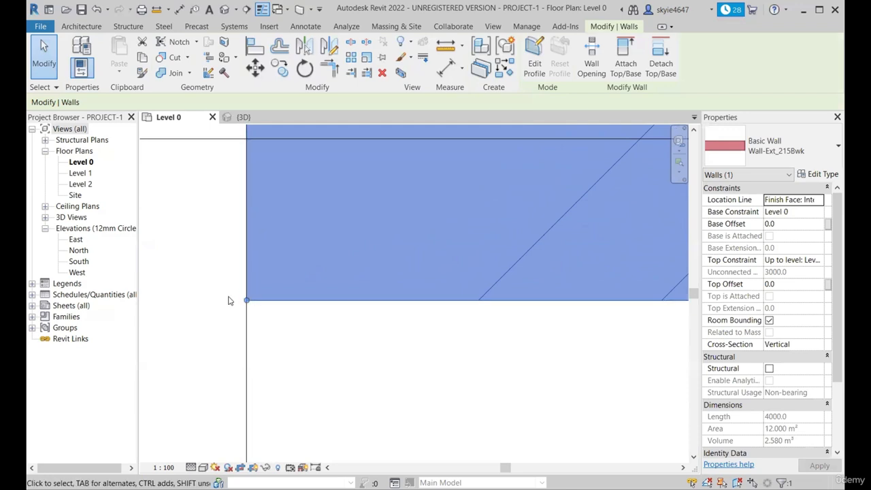
scroll(229, 300, down, 5)
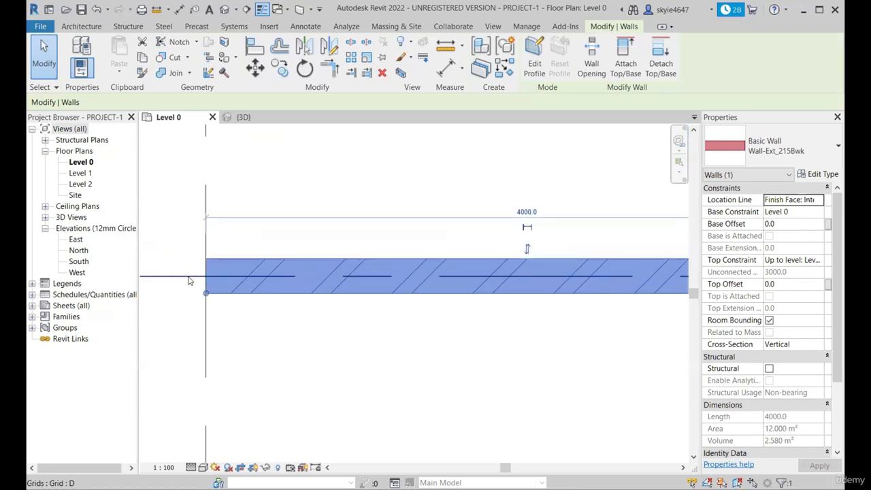
scroll(190, 281, down, 2)
scroll(584, 273, up, 4)
scroll(464, 269, down, 3)
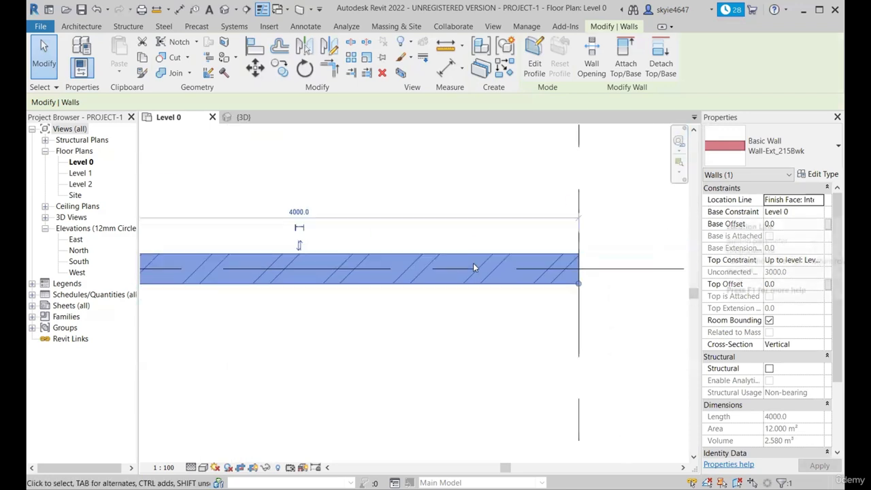
scroll(475, 267, down, 1)
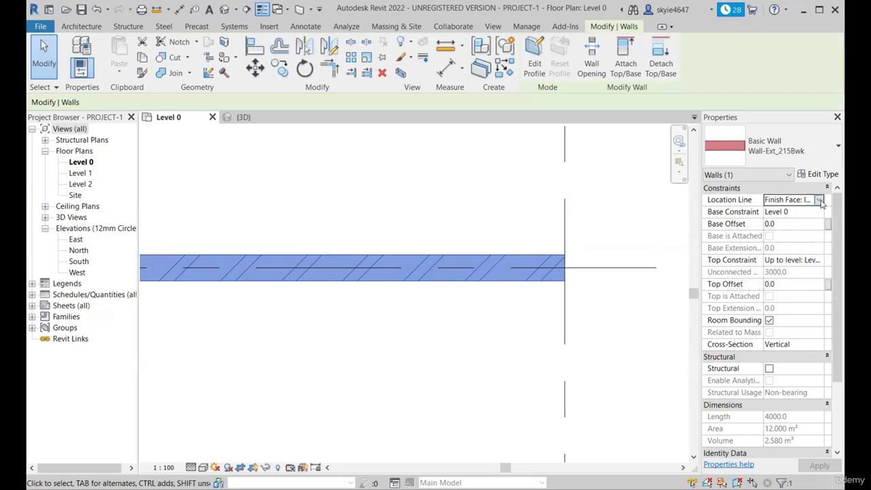
Step: Set the grid D wall's Location Line back to Wall Centerline
click(820, 200)
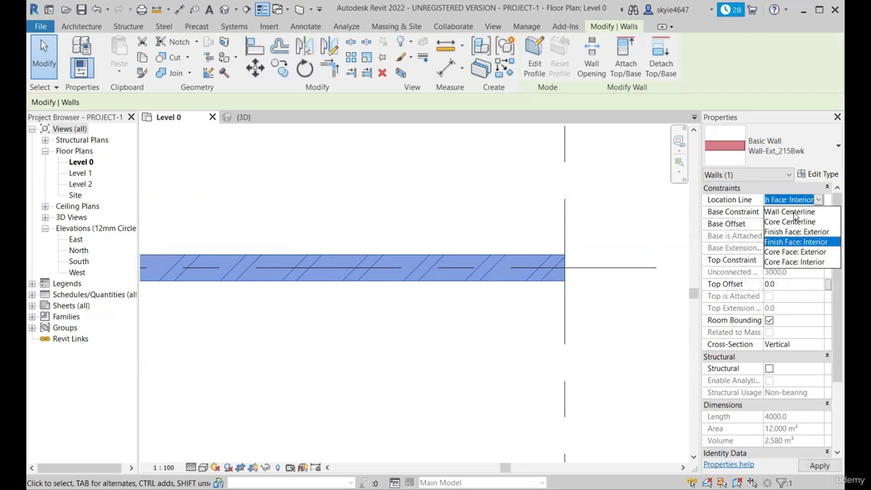
click(790, 212)
scroll(769, 307, down, 3)
scroll(372, 294, down, 2)
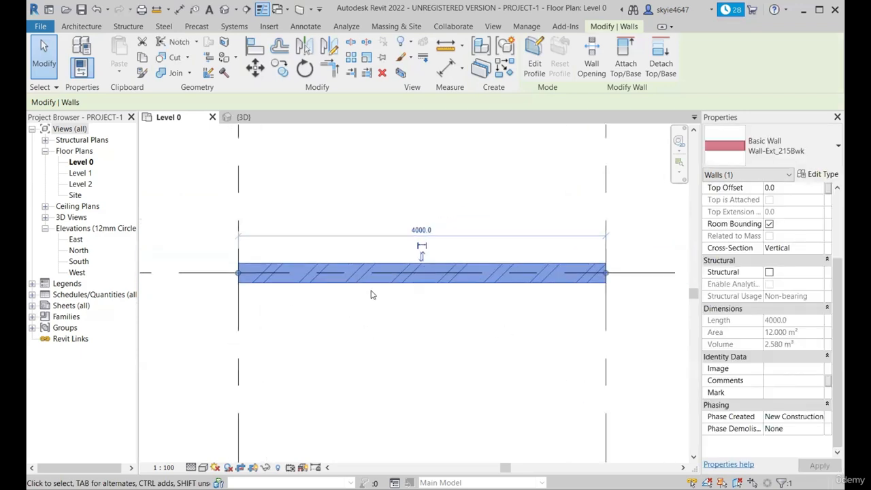
Step: Flip the grid D wall's orientation so its exterior side faces the opposite way
scroll(418, 239, up, 5)
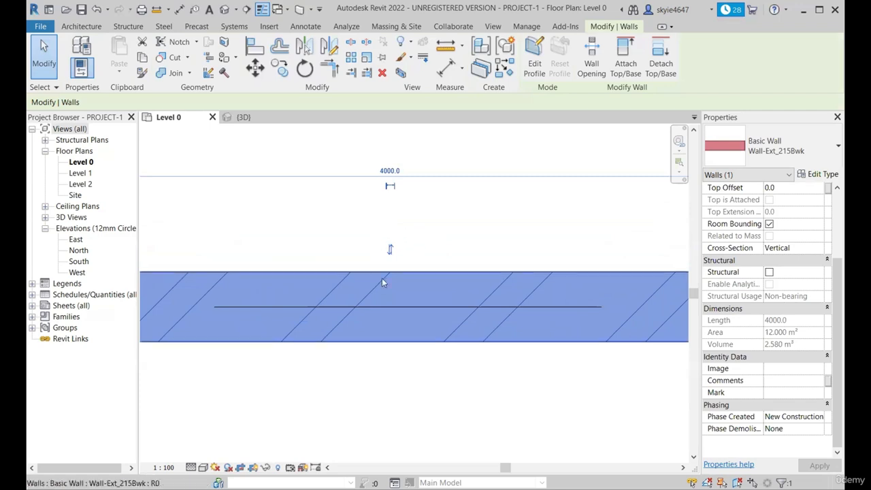
scroll(377, 235, up, 1)
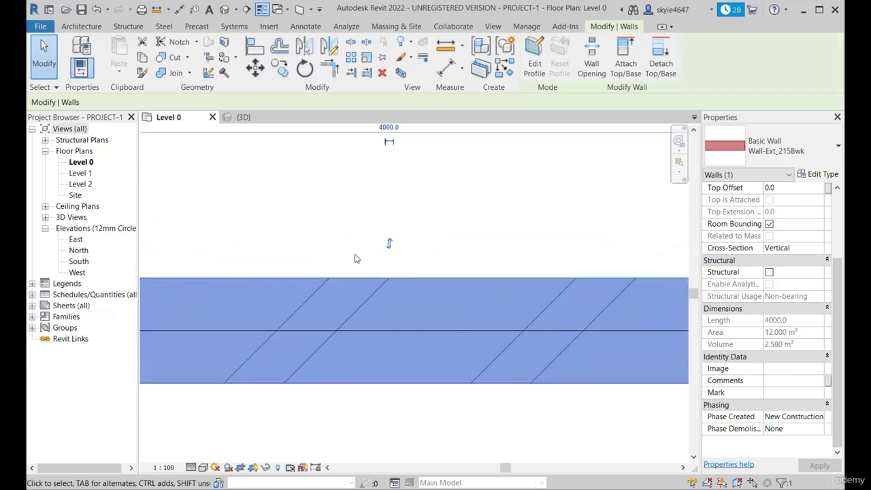
scroll(382, 265, down, 4)
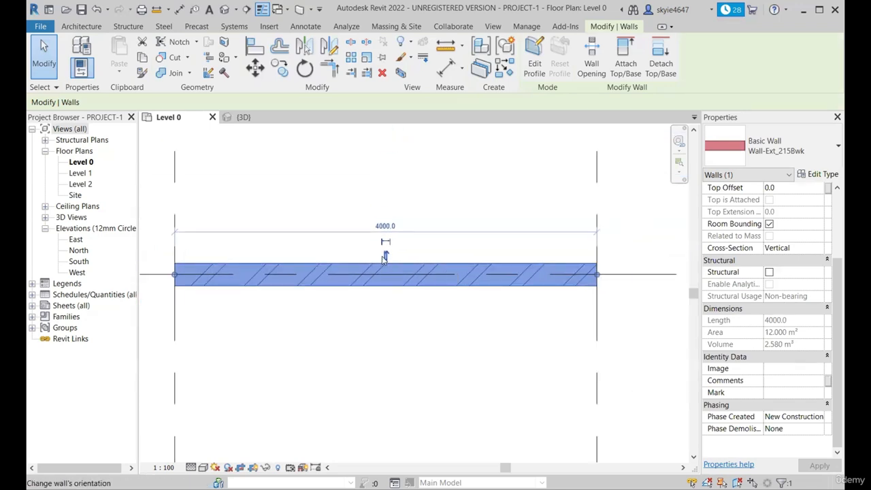
scroll(385, 258, up, 2)
scroll(385, 257, down, 2)
scroll(385, 256, up, 1)
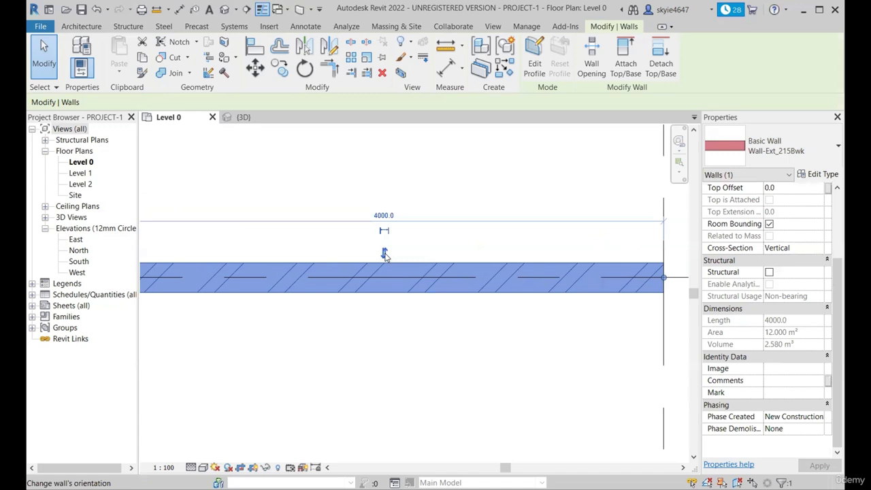
click(385, 254)
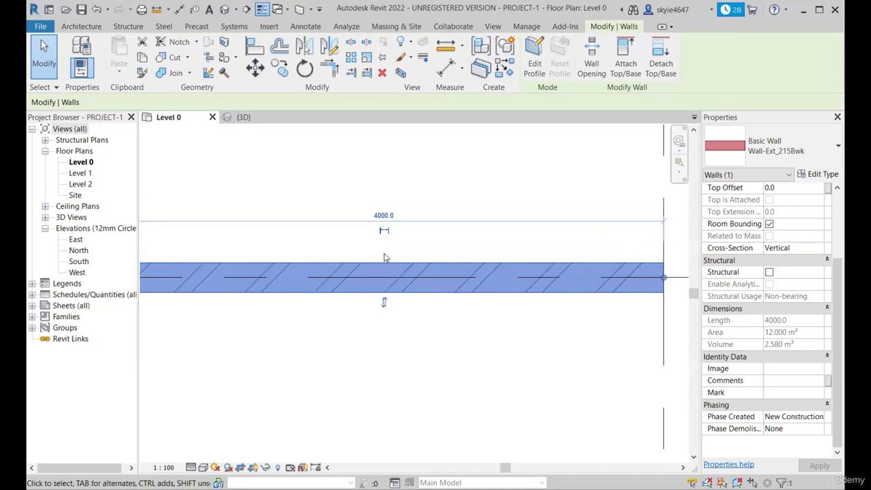
Step: Set the flipped wall's Location Line to Finish Face: Exterior
scroll(385, 255, down, 2)
scroll(789, 247, up, 2)
scroll(790, 247, up, 2)
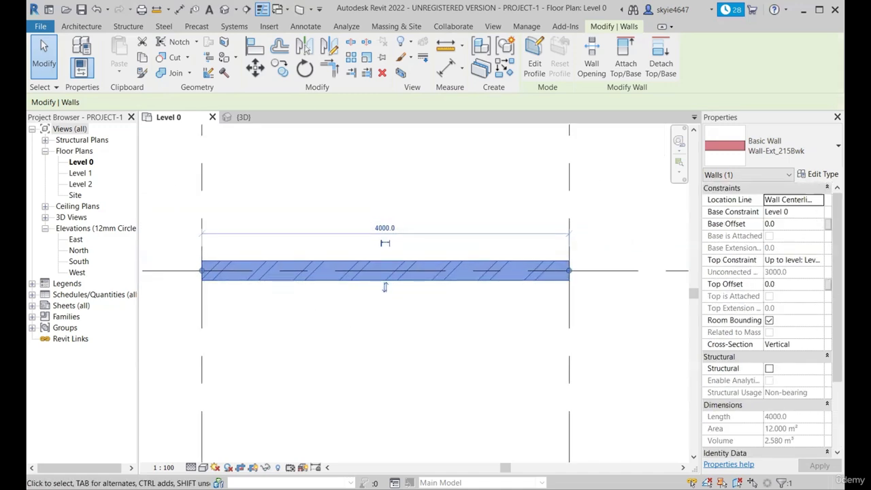
click(818, 199)
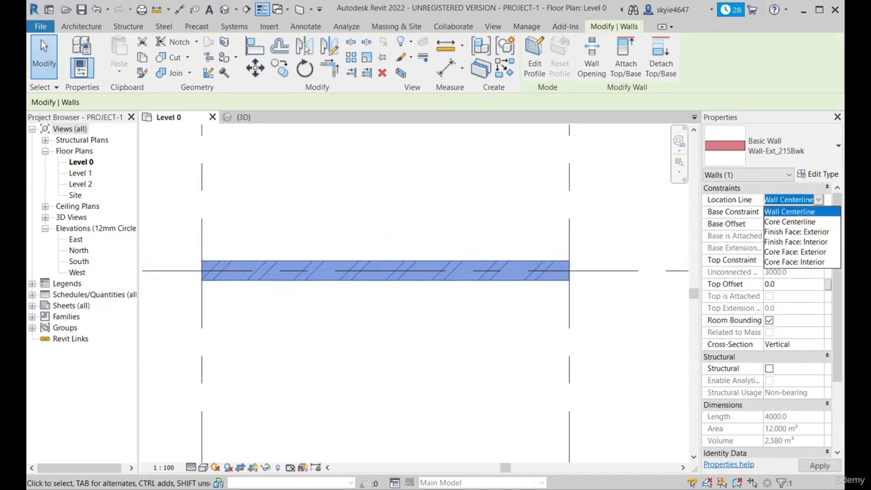
click(822, 232)
Step: Examine the flipped wall's end grip and orientation arrows to compare its exterior and interior faces relative to grid D
scroll(565, 278, up, 5)
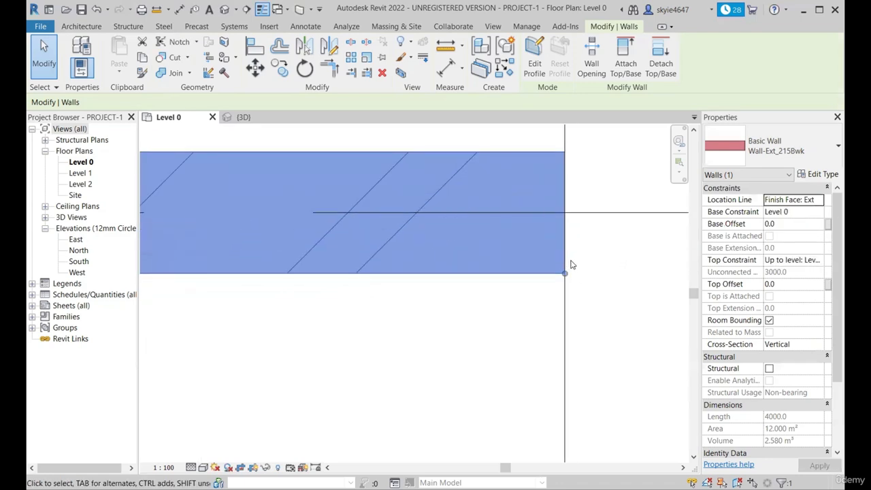
scroll(558, 292, down, 3)
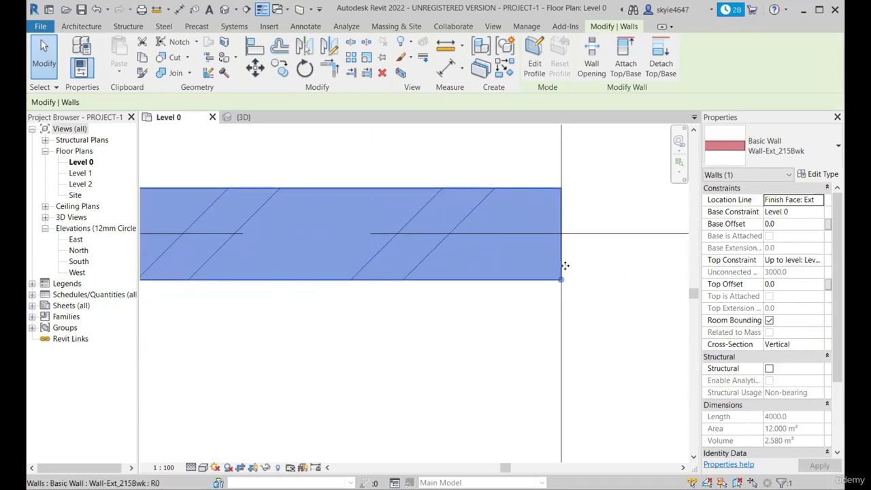
scroll(566, 267, down, 4)
scroll(345, 252, up, 3)
scroll(344, 252, down, 2)
scroll(345, 252, down, 1)
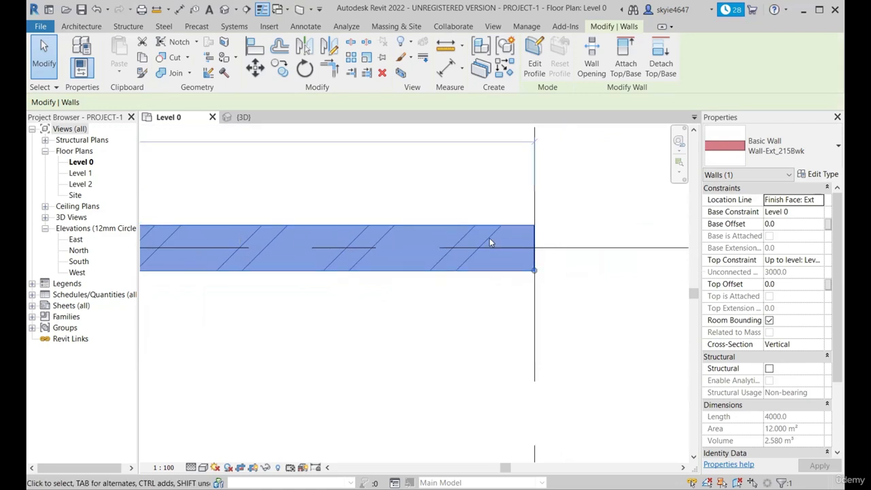
scroll(539, 255, up, 3)
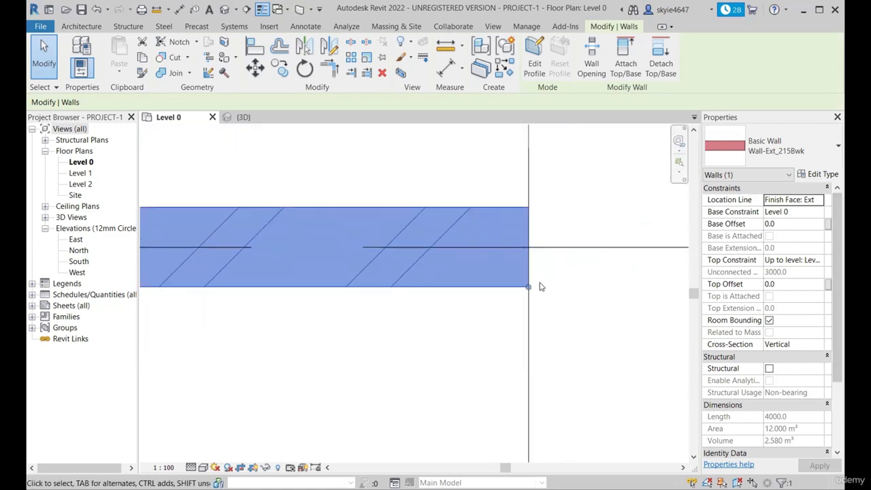
scroll(523, 171, up, 2)
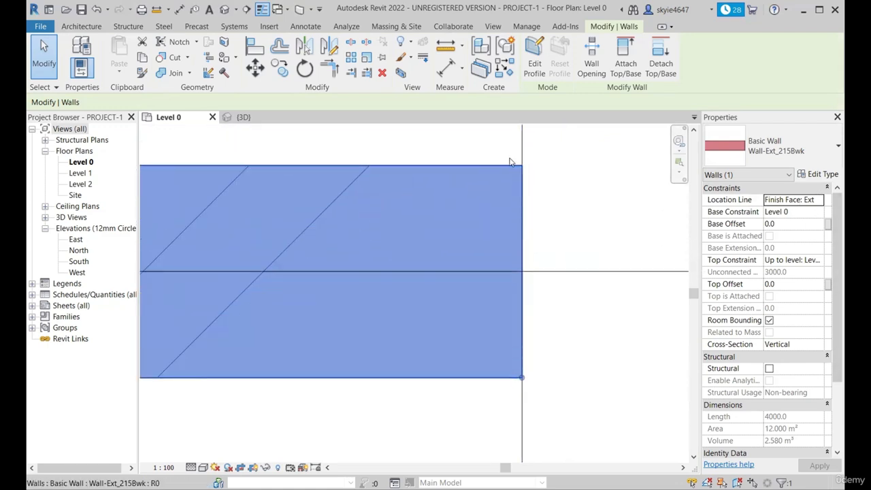
scroll(533, 216, down, 2)
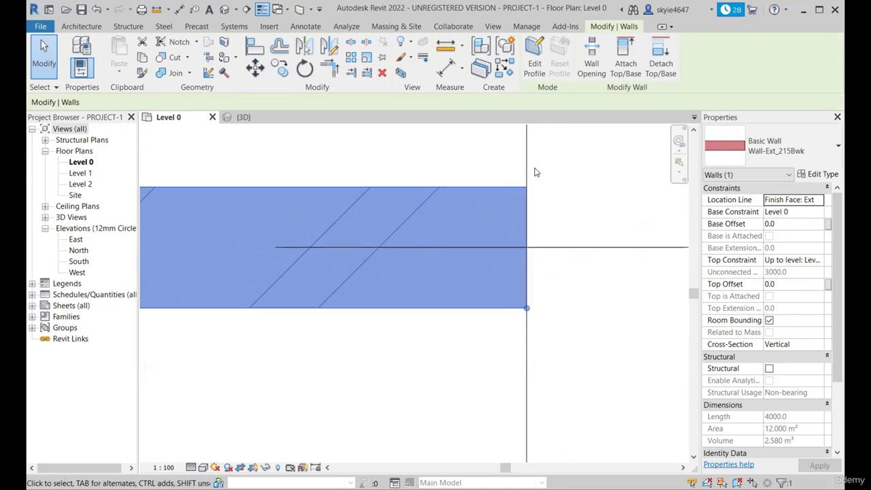
scroll(527, 299, up, 1)
scroll(575, 306, down, 3)
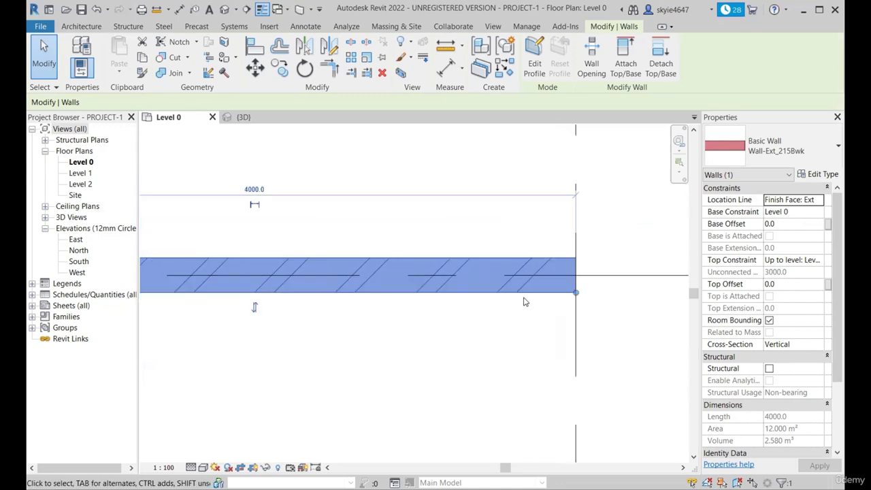
scroll(526, 302, down, 2)
scroll(380, 316, up, 5)
scroll(359, 331, down, 2)
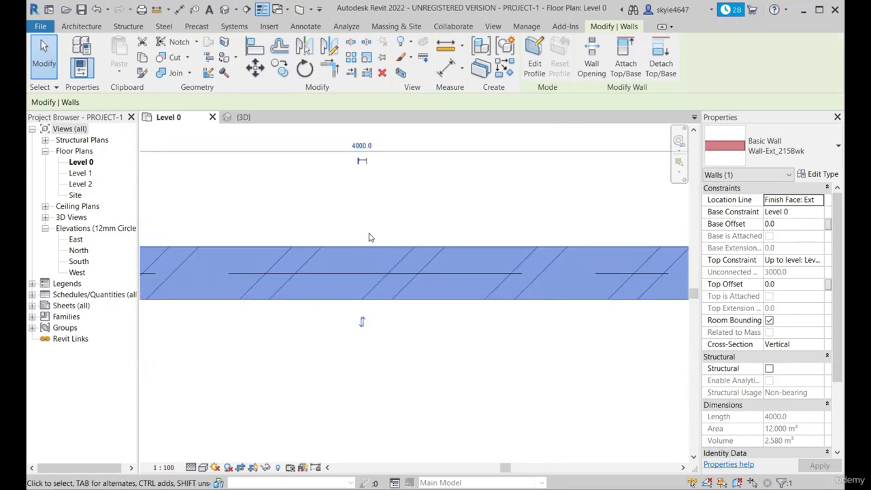
scroll(355, 326, up, 1)
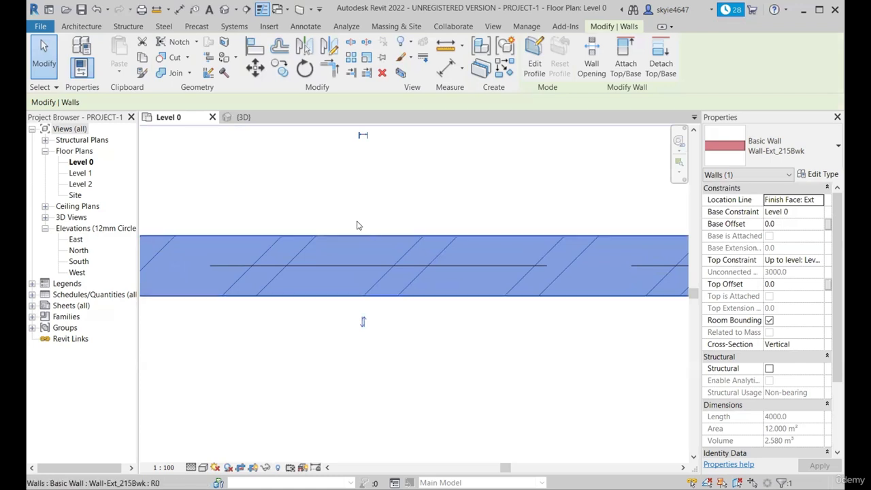
Step: Examine the wall's end grips, orientation arrows and Location Line options while it is located by Finish Face: Exterior
scroll(376, 313, up, 3)
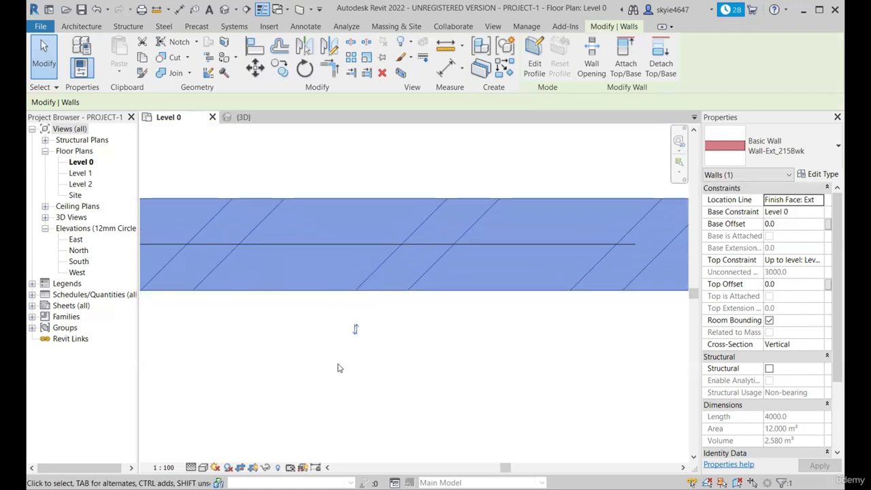
scroll(340, 318, down, 5)
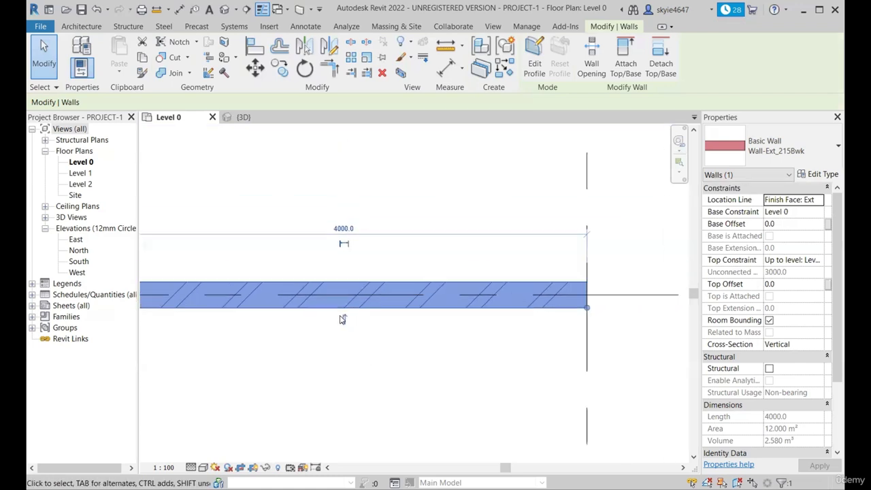
scroll(587, 312, up, 3)
scroll(614, 304, up, 2)
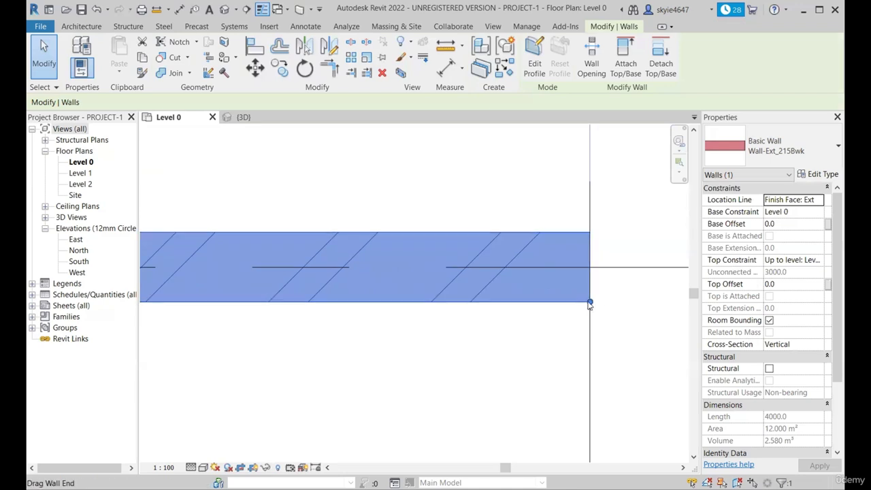
scroll(590, 302, up, 2)
click(817, 203)
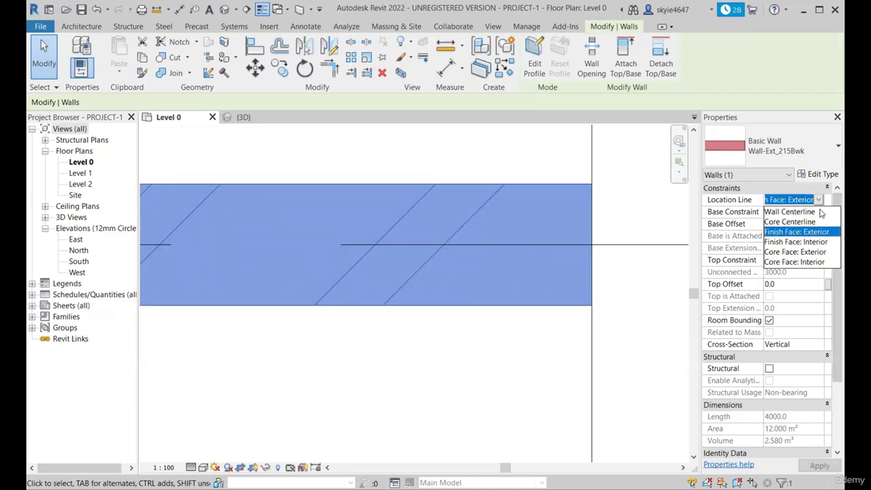
click(615, 305)
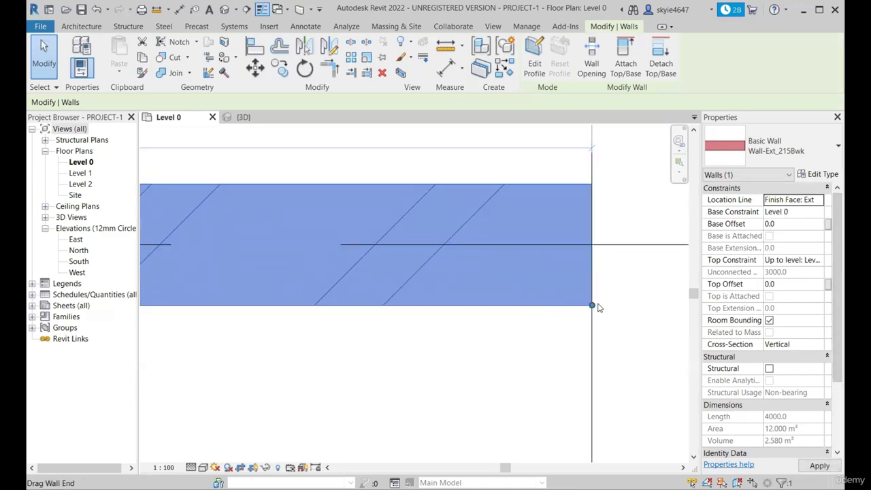
scroll(595, 305, up, 2)
scroll(612, 322, down, 8)
scroll(322, 338, up, 2)
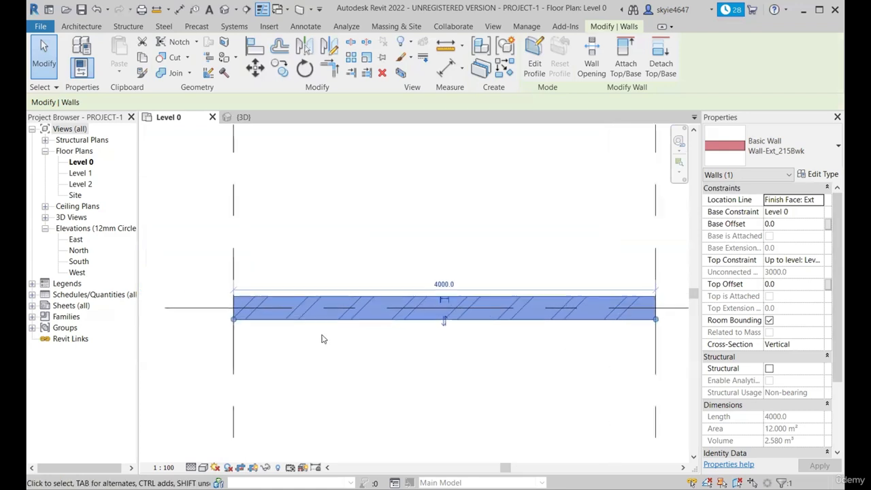
scroll(203, 327, down, 2)
scroll(373, 325, up, 3)
scroll(373, 325, down, 2)
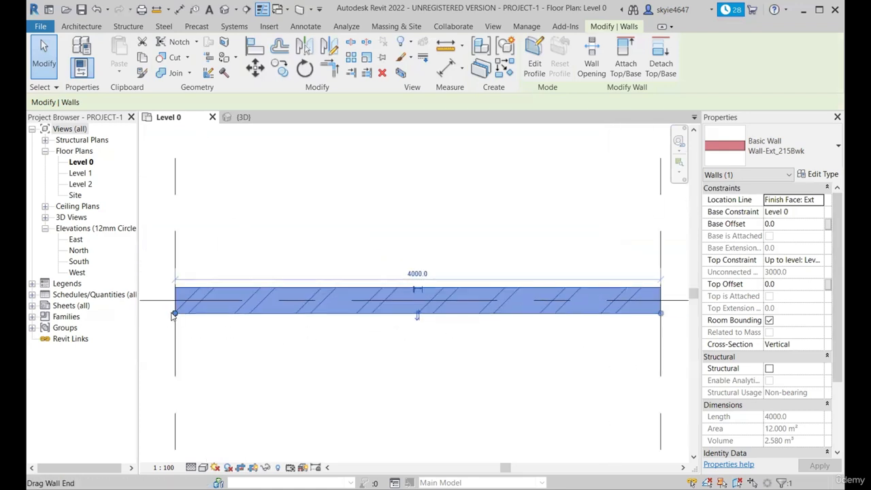
scroll(167, 326, up, 1)
scroll(240, 315, down, 1)
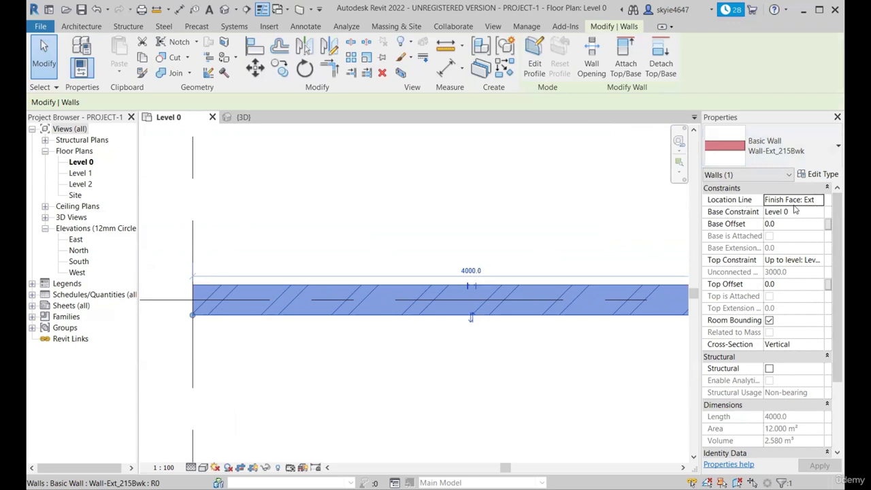
scroll(444, 326, up, 2)
scroll(452, 310, down, 3)
scroll(463, 298, up, 3)
scroll(462, 313, down, 1)
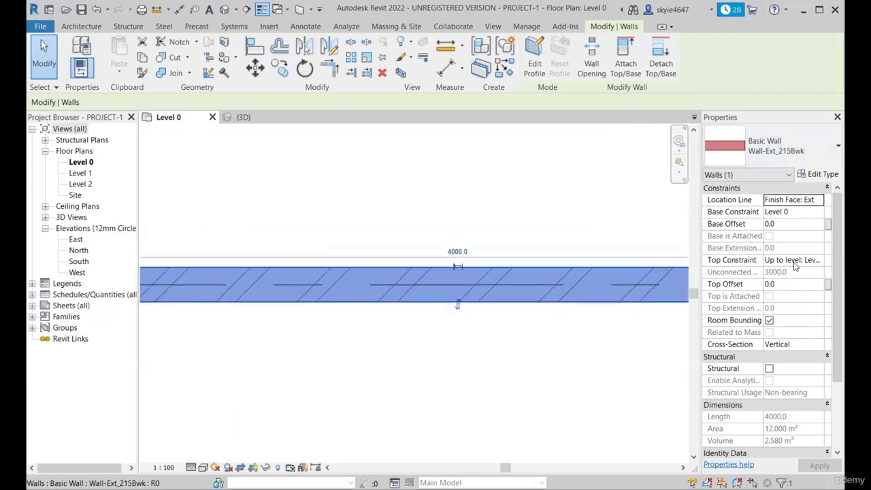
Step: Set the grid D wall's Location Line to Finish Face: Interior
click(820, 201)
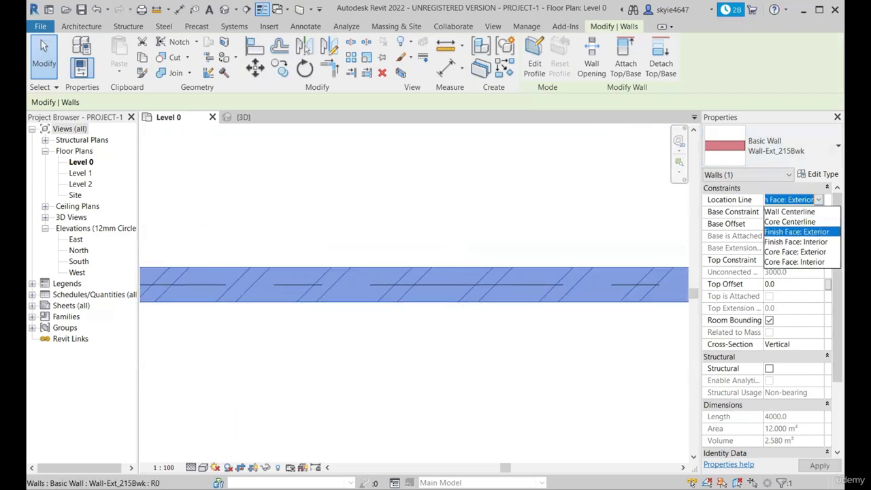
click(814, 243)
scroll(251, 263, up, 2)
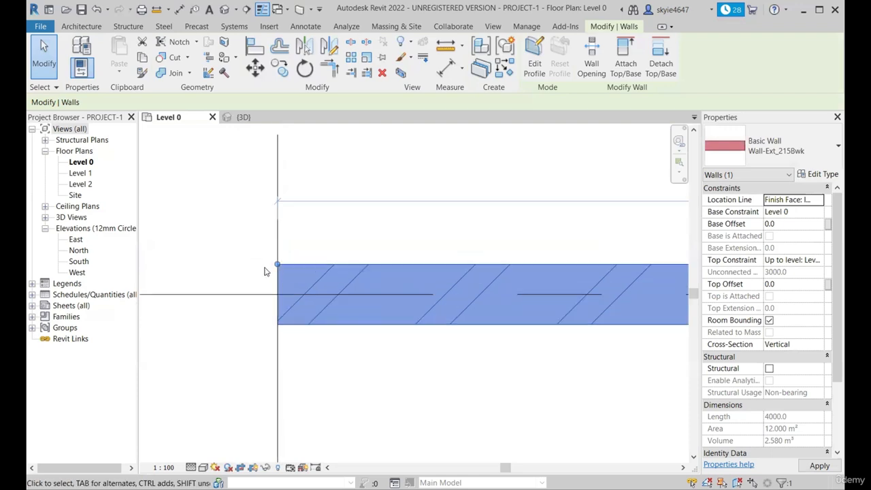
scroll(251, 262, down, 2)
scroll(546, 292, up, 1)
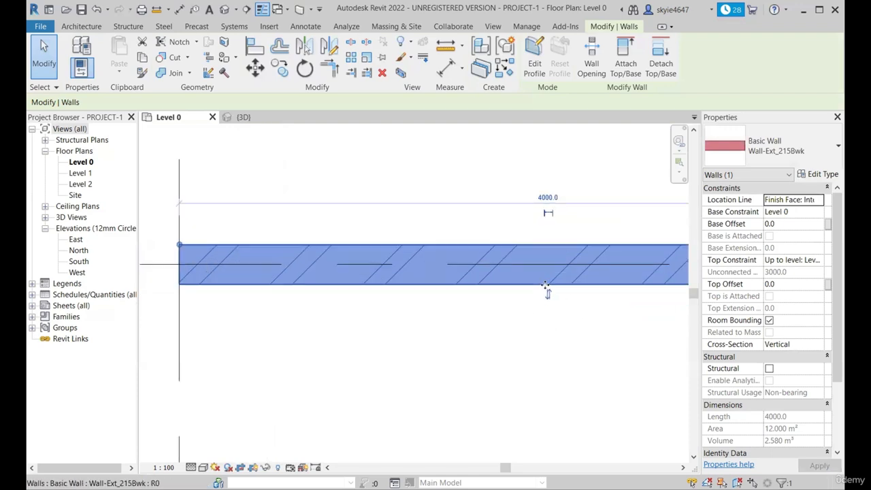
Step: Examine how the wall's end grips and orientation arrows sit on its interior and exterior faces, and review the Location Line options
scroll(553, 299, down, 2)
scroll(444, 305, down, 1)
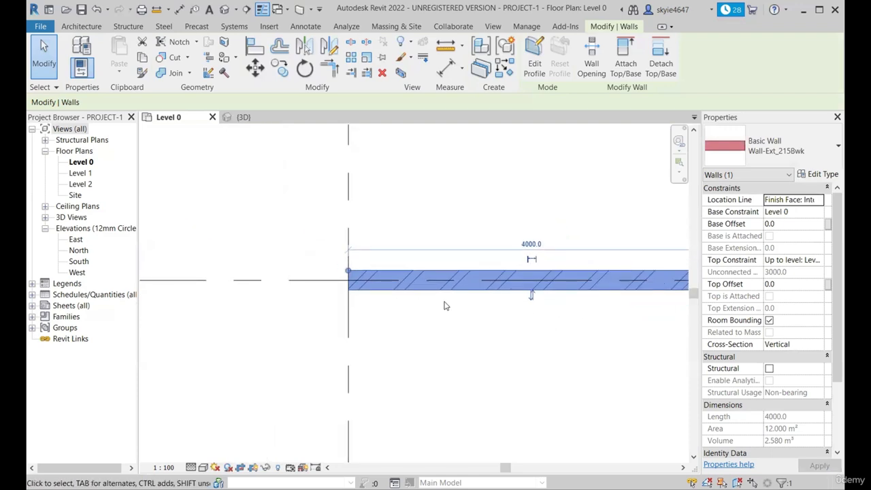
scroll(541, 293, up, 4)
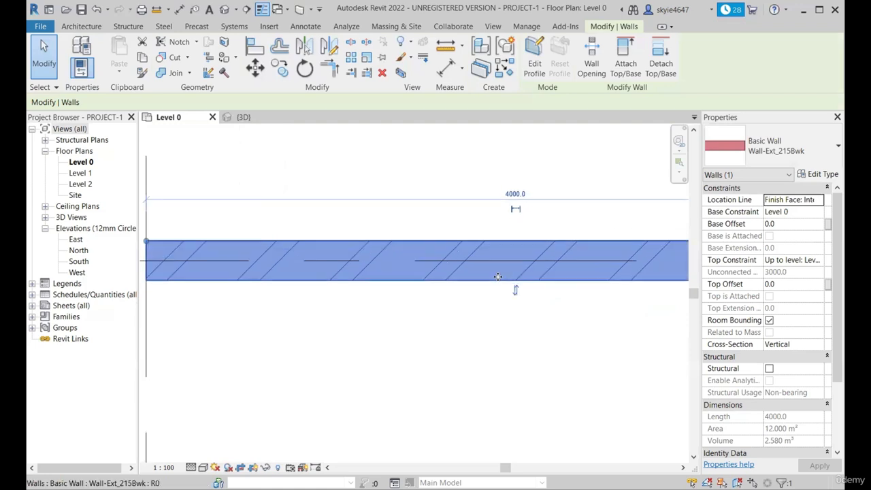
scroll(518, 313, down, 3)
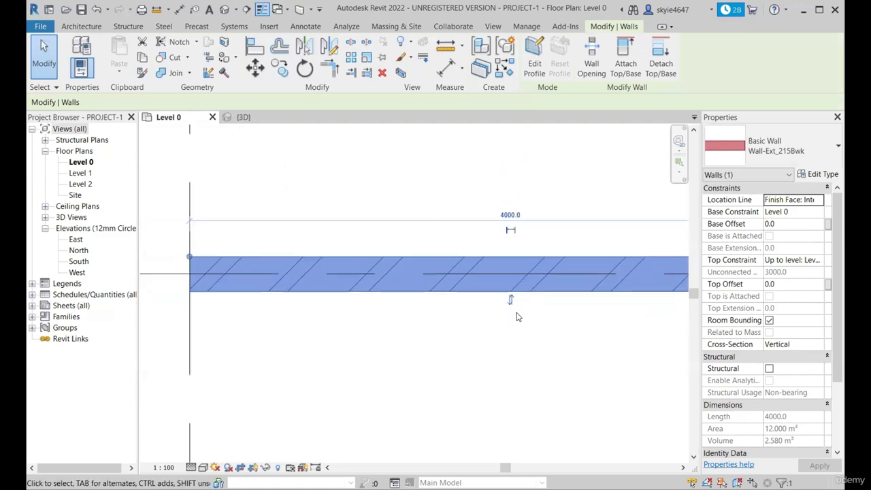
scroll(350, 313, up, 1)
middle_drag(772, 273, 572, 300)
scroll(572, 300, down, 3)
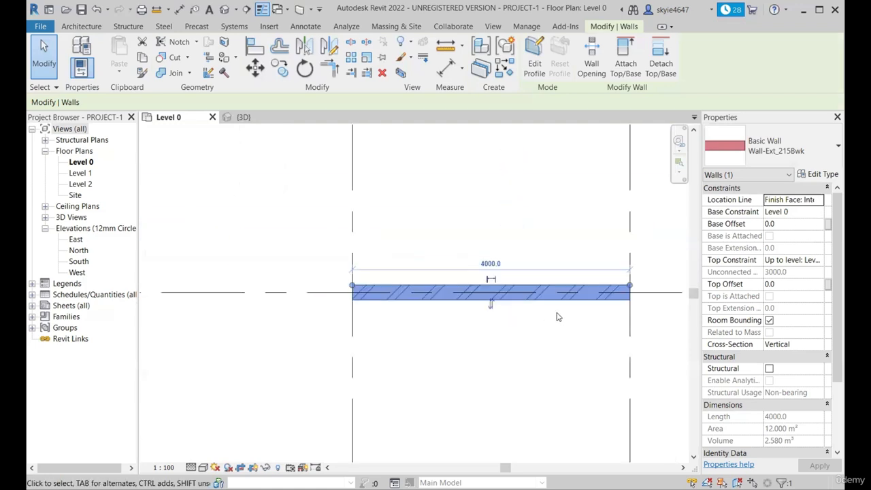
scroll(556, 317, up, 2)
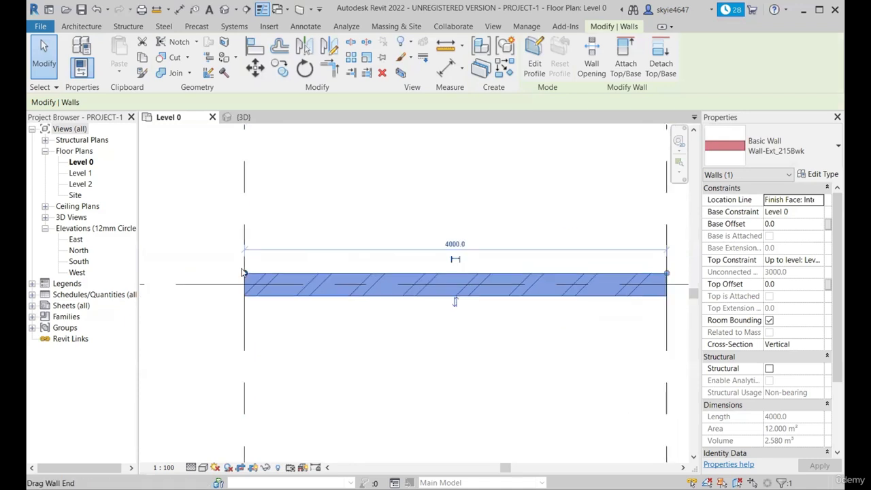
scroll(244, 272, down, 1)
click(821, 201)
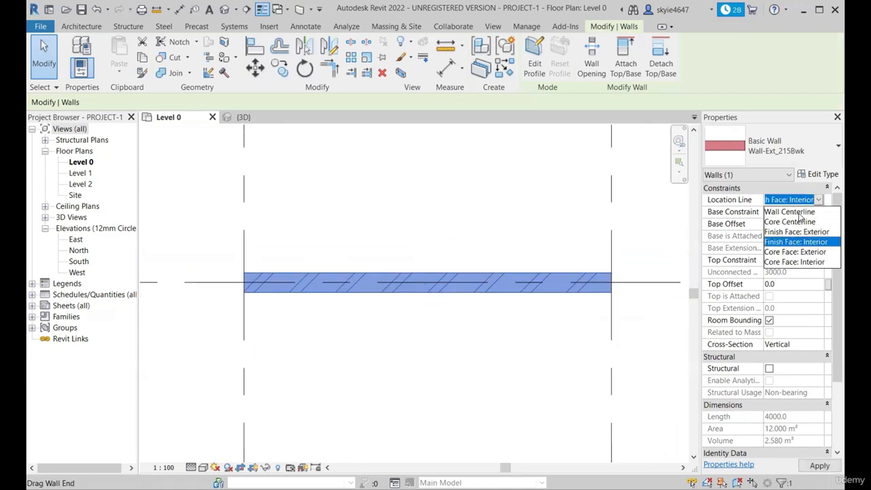
scroll(403, 297, up, 2)
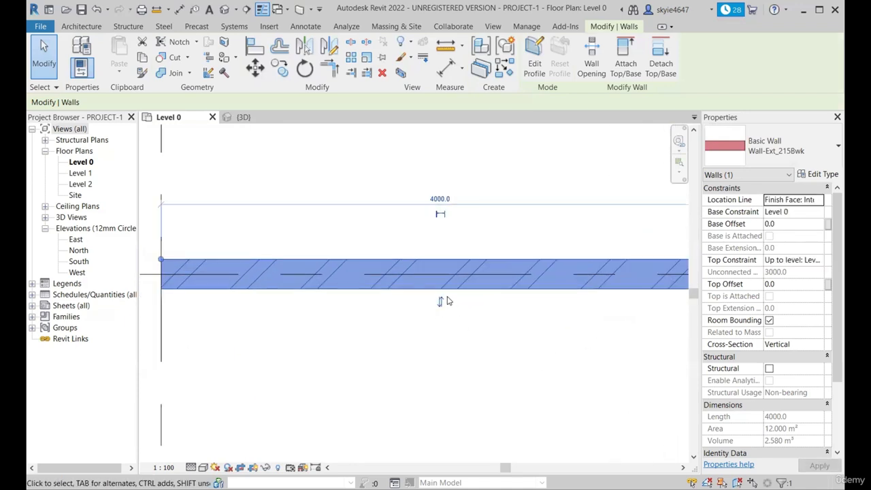
scroll(441, 302, up, 1)
scroll(440, 302, down, 2)
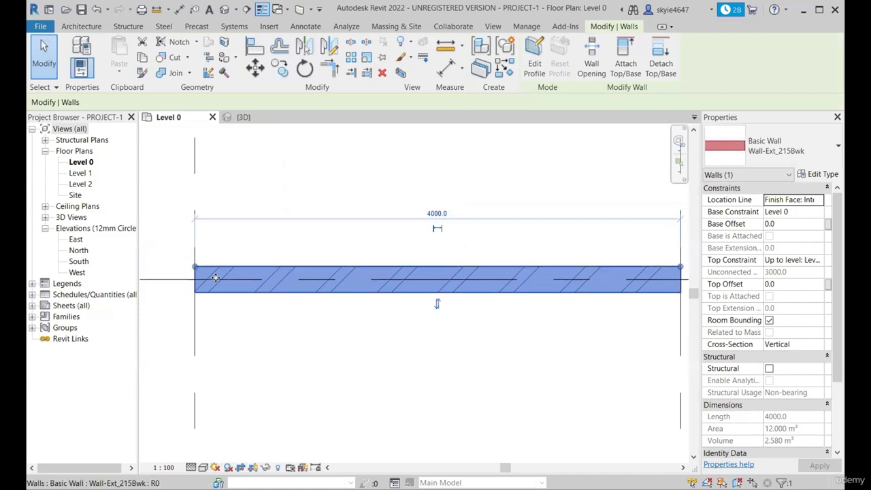
scroll(215, 278, down, 1)
scroll(236, 280, up, 1)
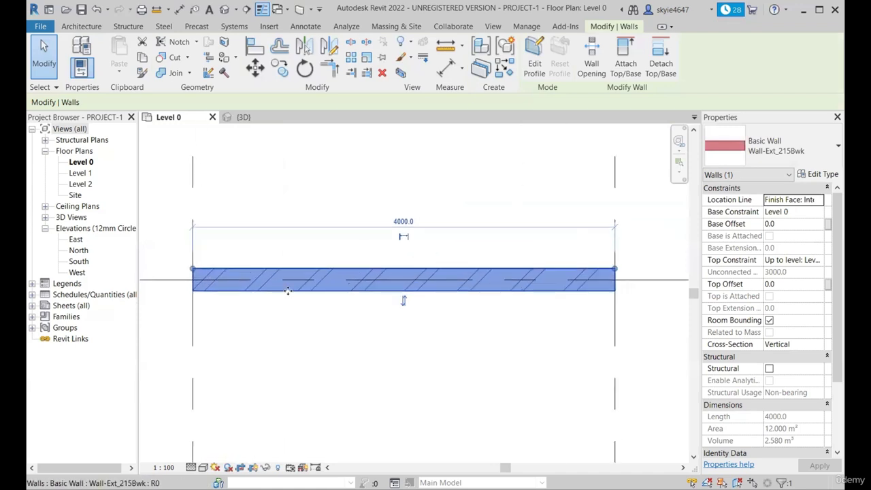
Step: Flip the wall's orientation about its interior finish face and inspect both end grips against grid D
click(404, 301)
scroll(204, 276, up, 2)
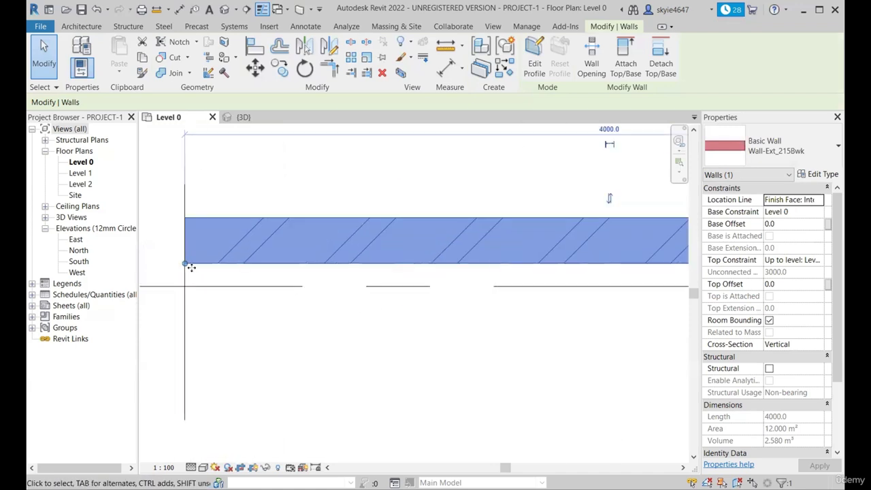
scroll(188, 266, down, 2)
scroll(184, 262, up, 1)
scroll(179, 261, down, 1)
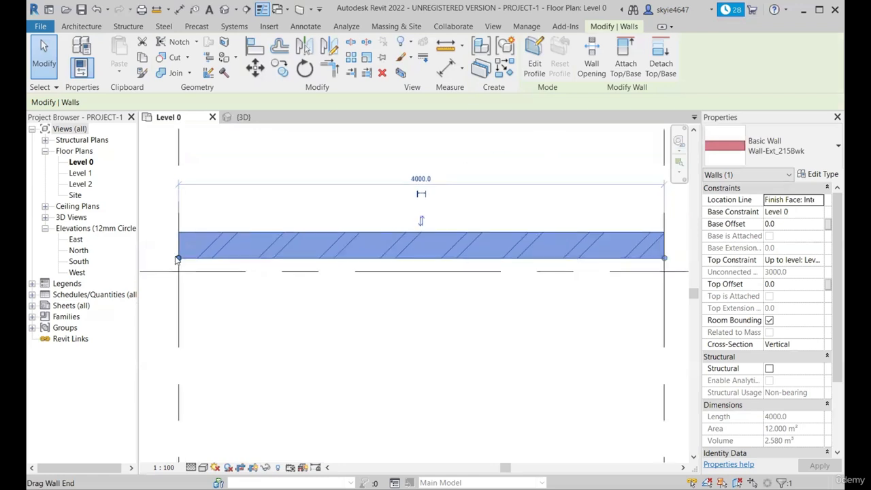
scroll(666, 258, up, 1)
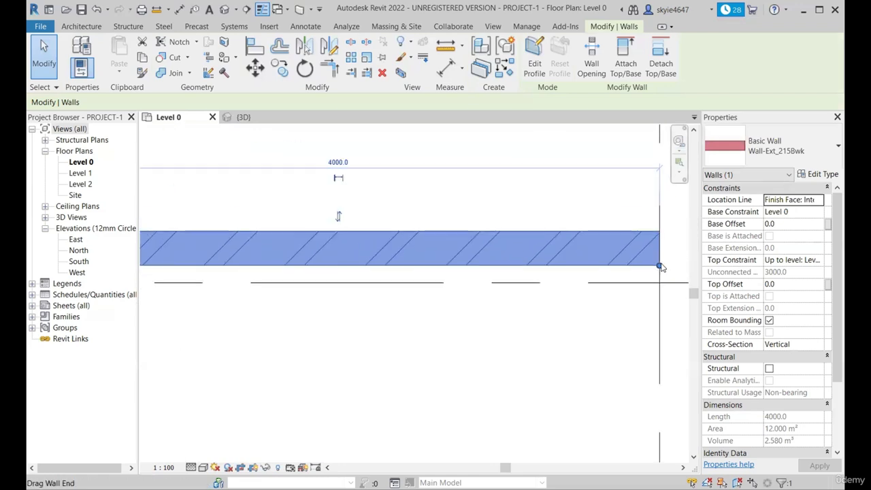
scroll(660, 267, down, 1)
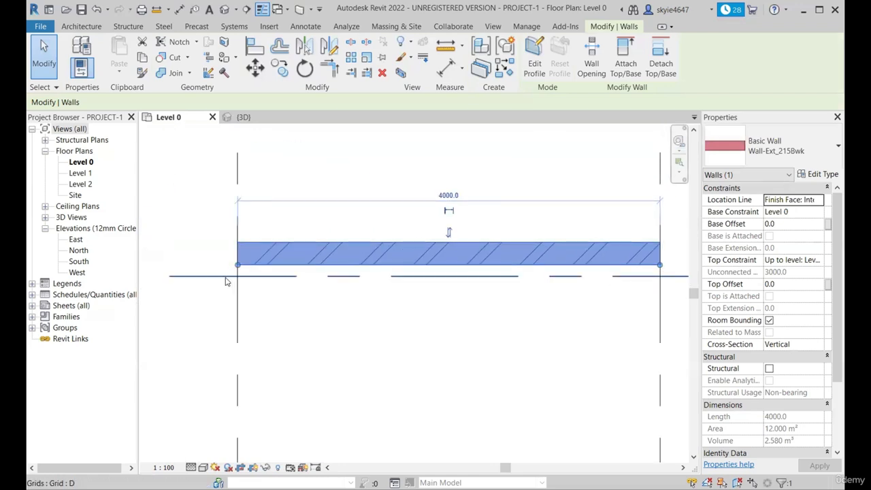
Step: Flip the wall's orientation back so its body is centred on grid D again
click(449, 232)
scroll(376, 299, down, 2)
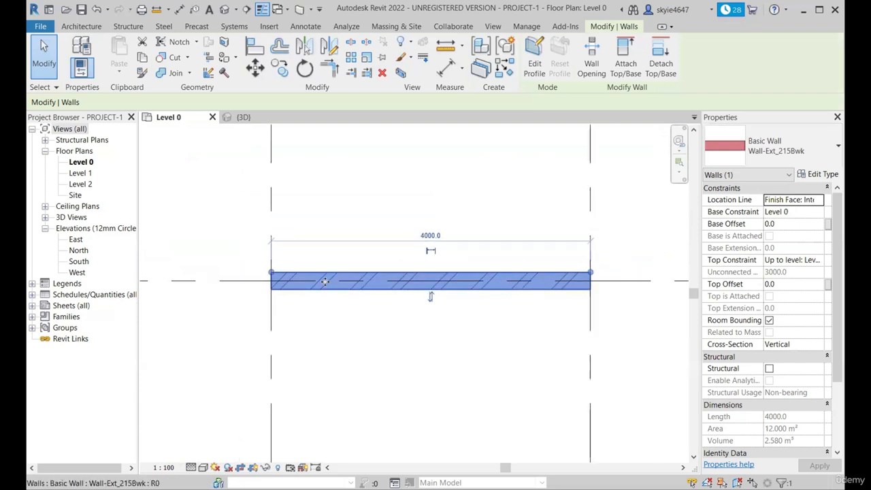
scroll(430, 298, up, 3)
scroll(171, 272, down, 3)
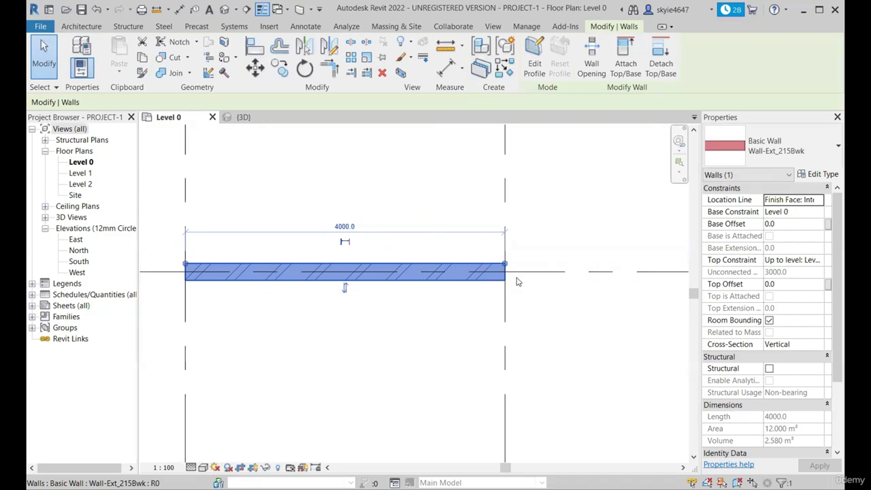
Step: Set the wall's Location Line to Wall Centerline and flip its orientation about grid D
click(815, 199)
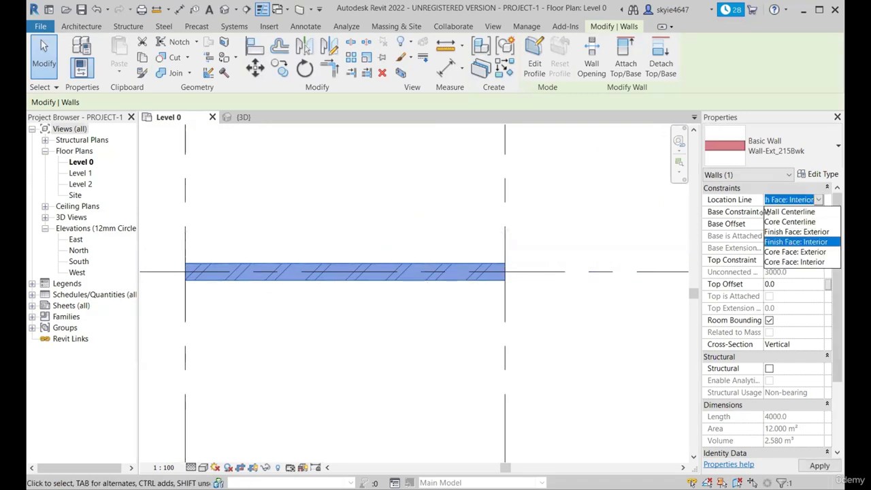
click(783, 213)
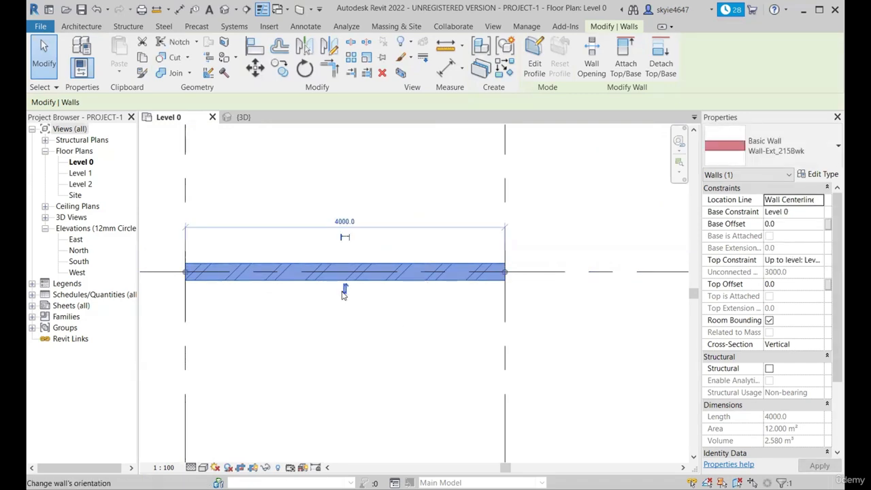
Step: Set the centreline-flipped wall's Location Line to Finish Face: Interior and clear the selection
click(820, 200)
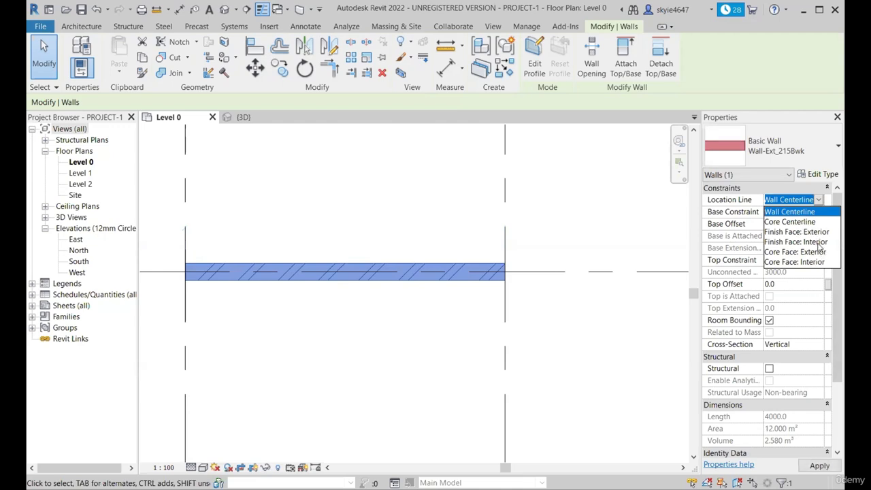
click(815, 242)
scroll(470, 281, down, 2)
scroll(331, 279, up, 3)
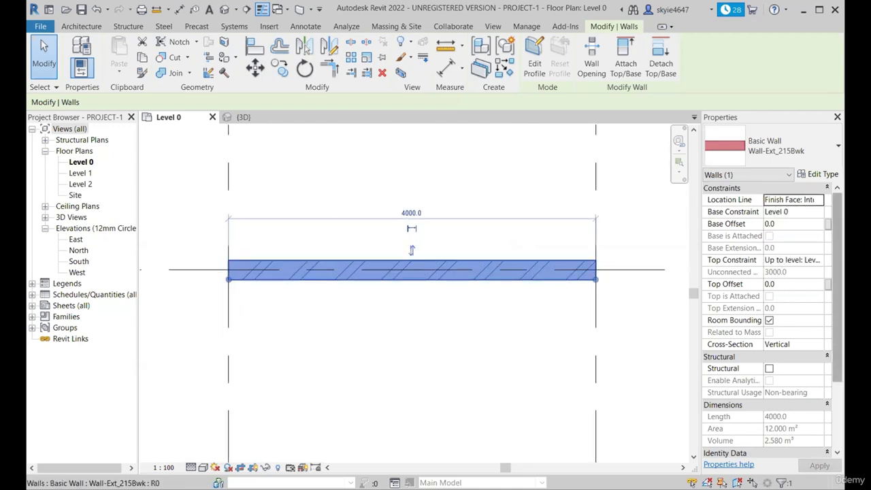
scroll(358, 306, down, 2)
key(Escape)
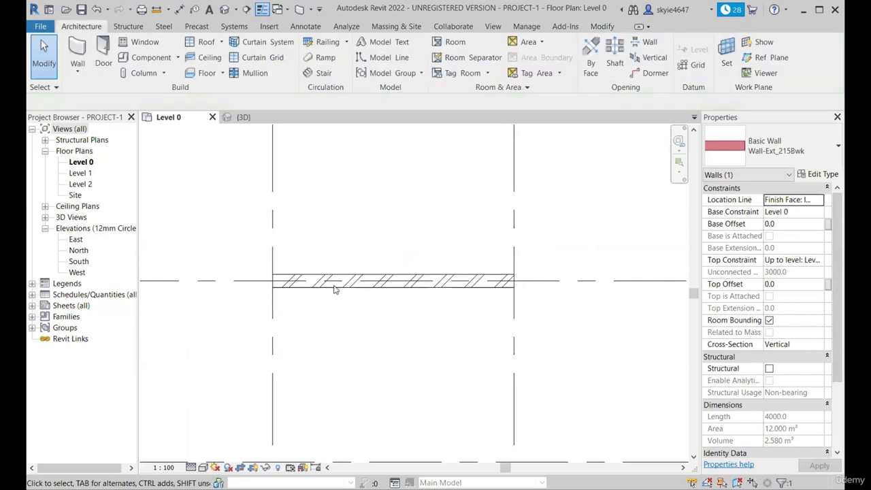
Step: Review the wall's constraints and its placement on grid D between grids 1 and 2, leaving it deselected
scroll(333, 289, down, 2)
click(388, 286)
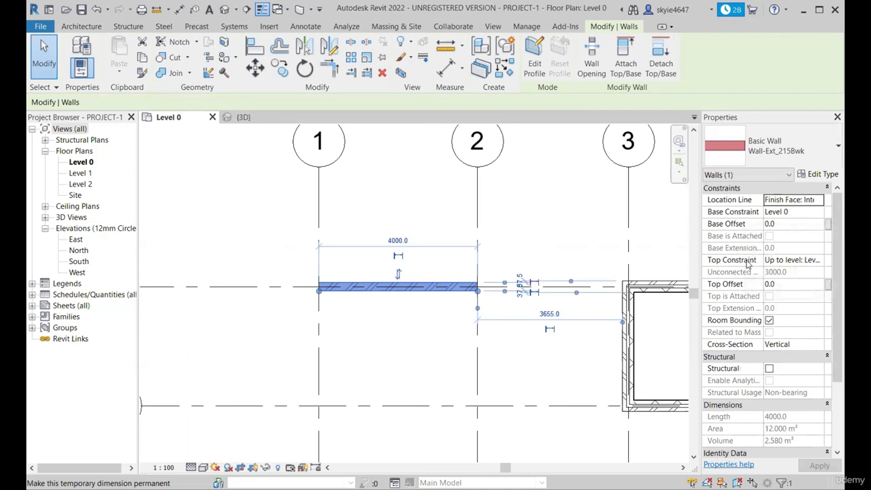
scroll(295, 264, down, 3)
key(Escape)
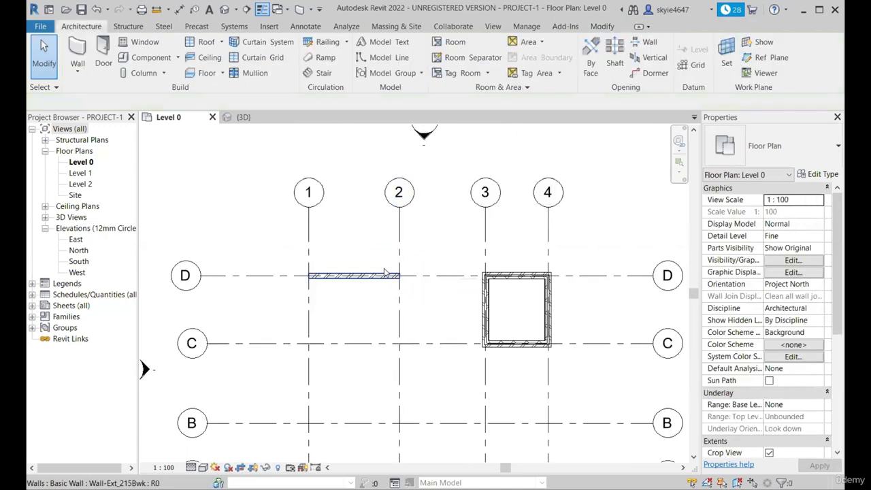
scroll(384, 263, up, 1)
scroll(332, 248, up, 1)
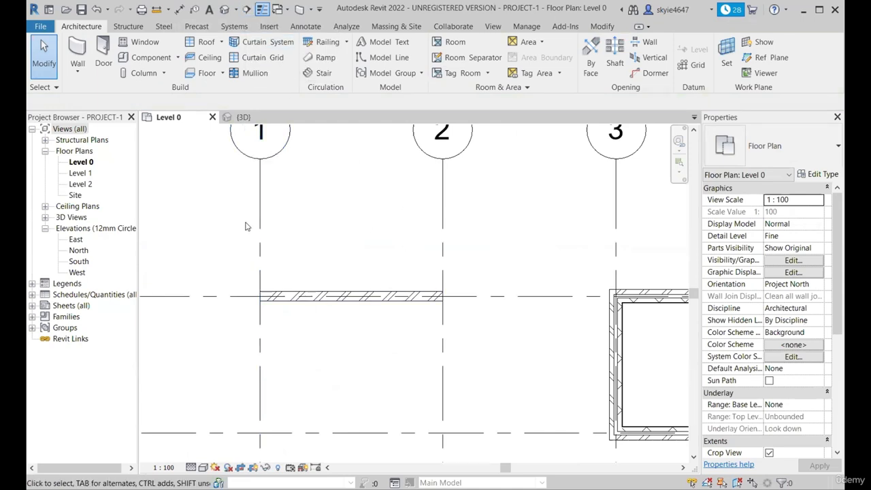
Step: Draw a building section in Level 0 just below the grid D wall, from before grid 1 to beyond grid 2, dismissing the save reminder
click(248, 11)
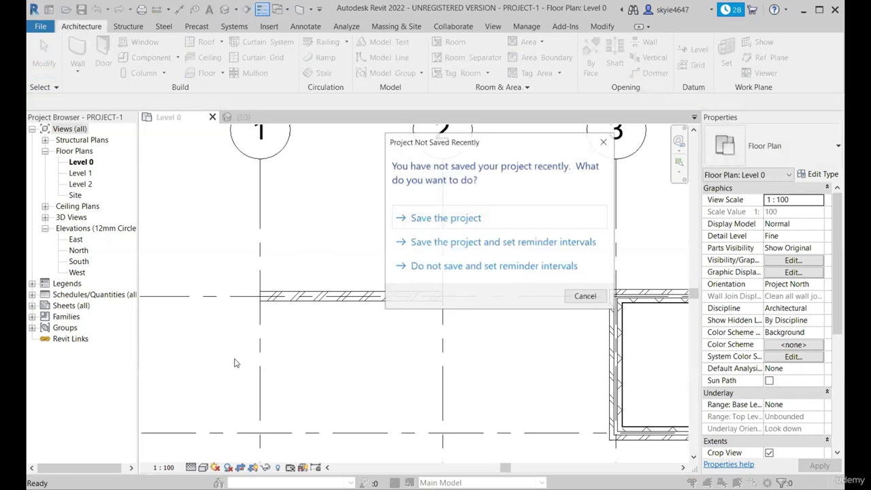
click(609, 147)
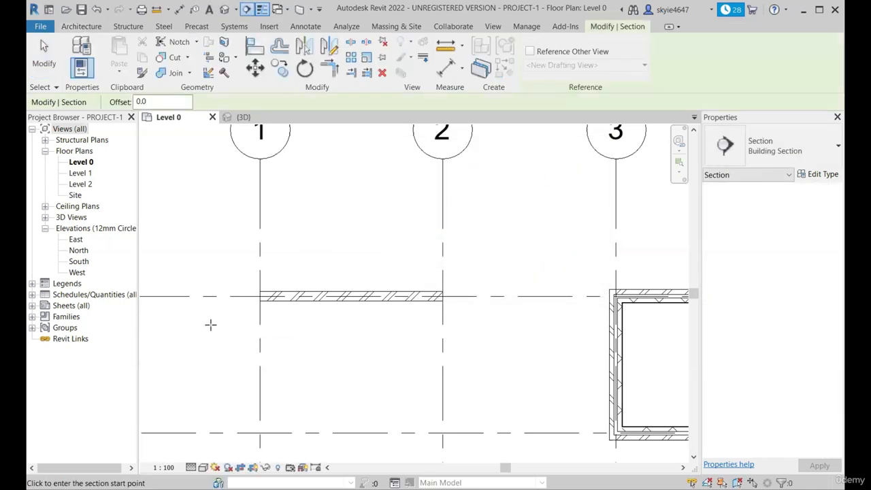
click(206, 323)
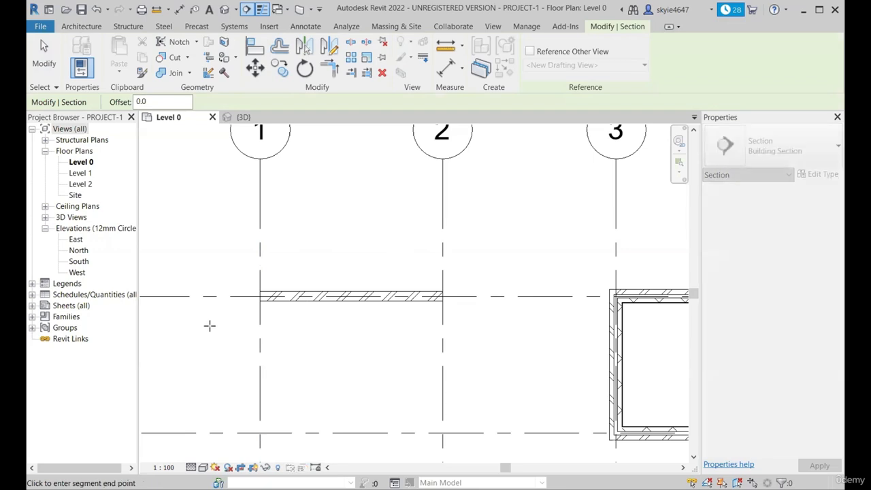
click(508, 326)
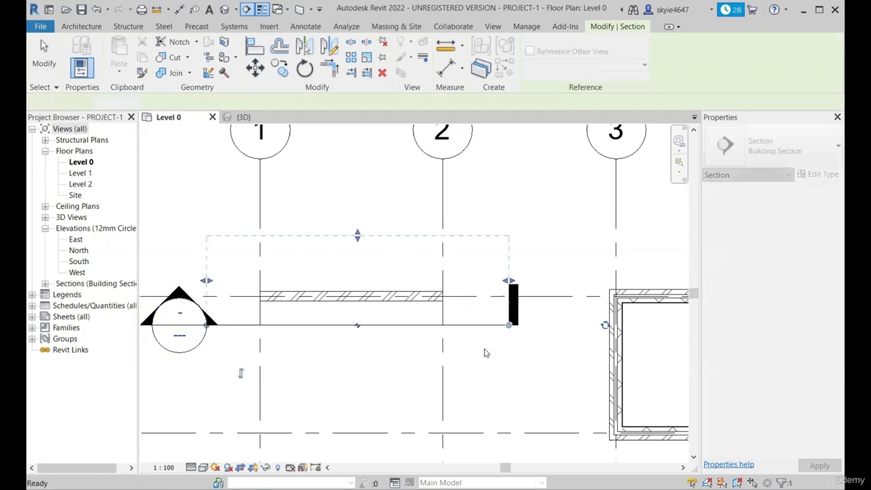
scroll(486, 352, down, 3)
key(Escape)
Step: Shorten the section's far clip to about 328 mm so it stops short of the wall, and open the section view
scroll(410, 302, up, 3)
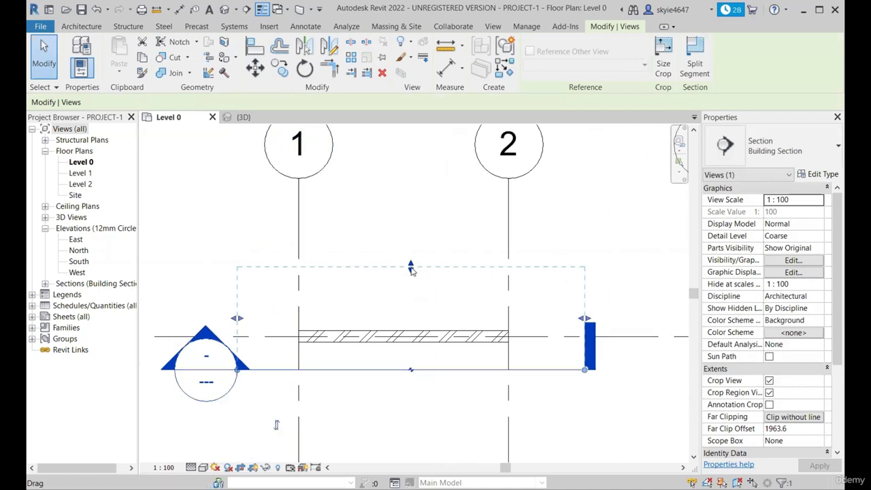
drag(410, 271, 410, 284)
drag(414, 327, 412, 353)
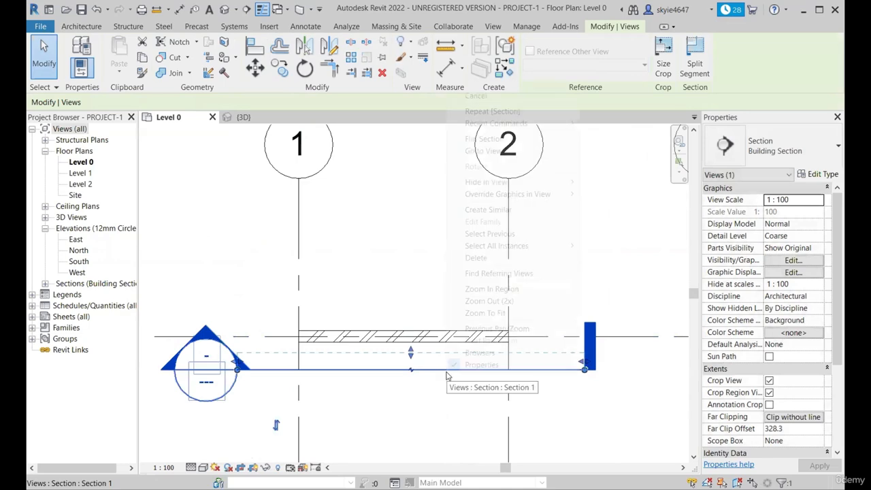
right_click(443, 366)
click(479, 150)
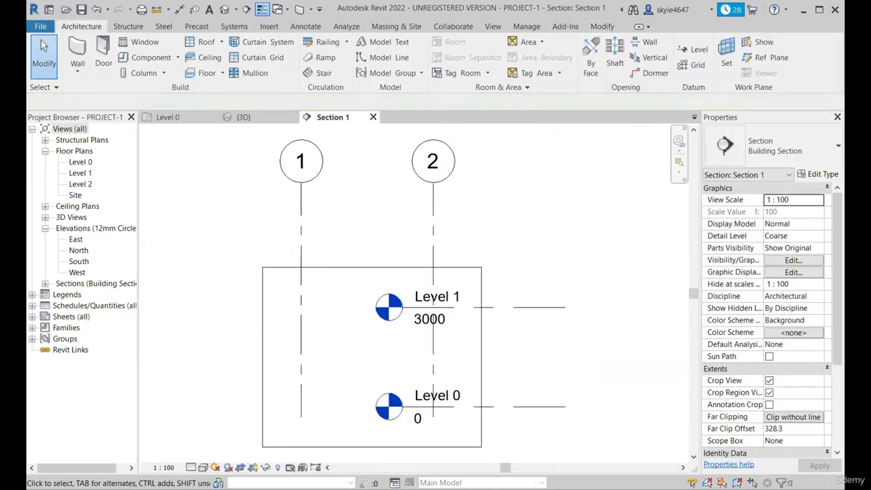
Step: Return to Level 0, extend the section's far clip past the wall to about 1017 mm, and check the Section 1 view
click(166, 118)
click(408, 352)
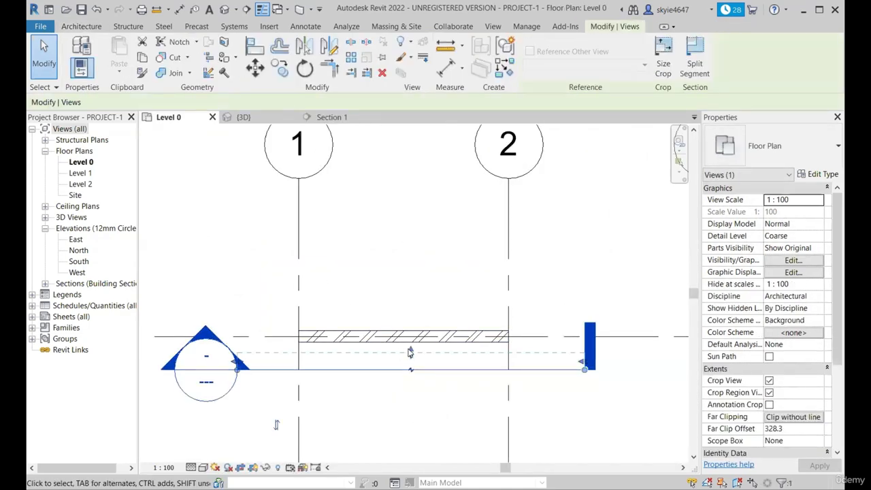
click(337, 117)
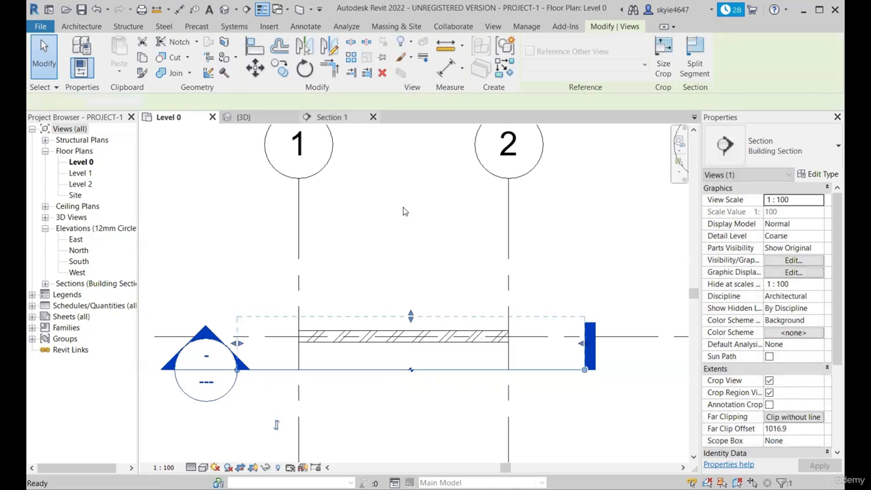
key(ctrl+Tab)
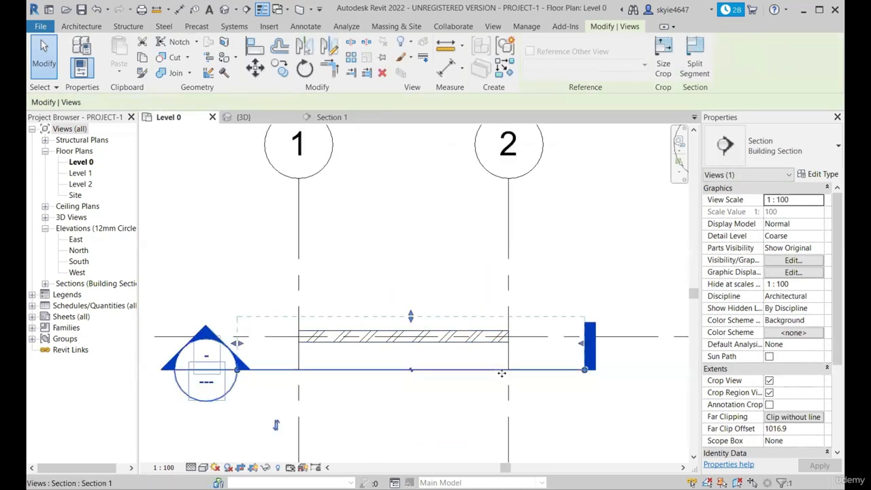
Step: Extend the section's far clip boundary to about 1170 mm and further to about 2624 mm, comparing each position with the Far Clip Offset property
scroll(793, 321, down, 4)
click(796, 296)
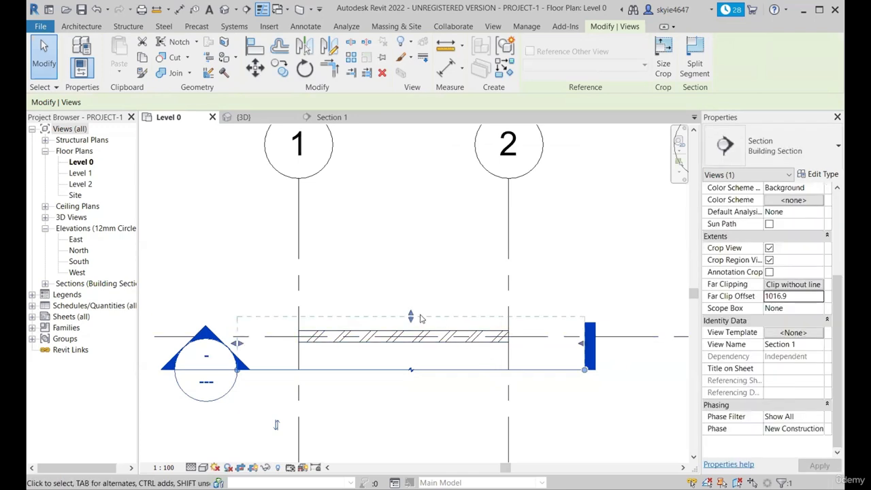
mouse_move(411, 318)
mouse_down()
mouse_move(412, 349)
mouse_move(413, 309)
mouse_up()
click(793, 296)
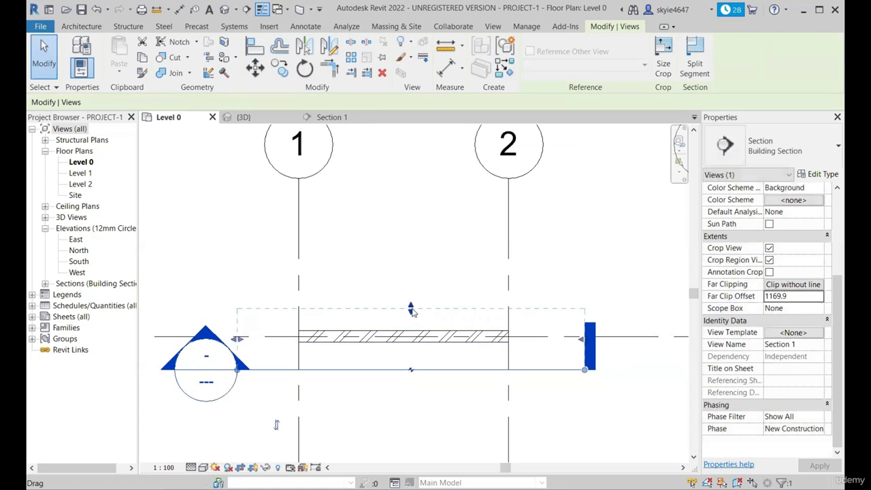
click(803, 298)
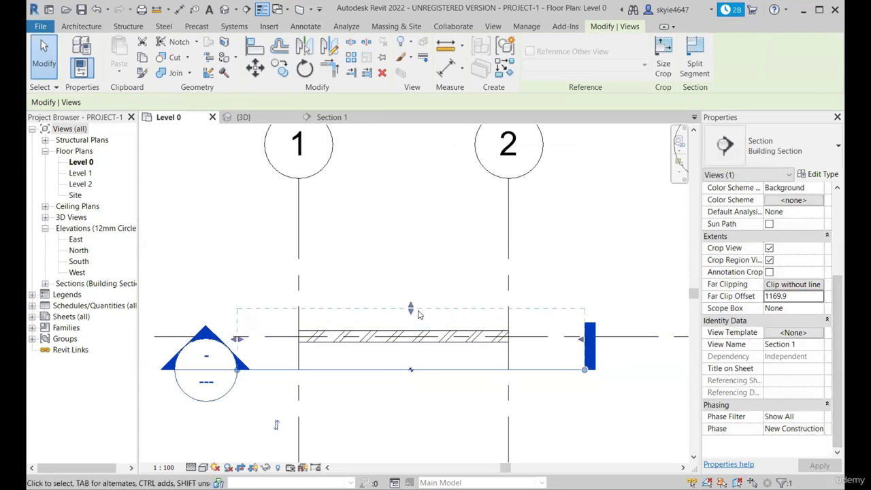
drag(411, 306, 412, 292)
drag(411, 235, 410, 232)
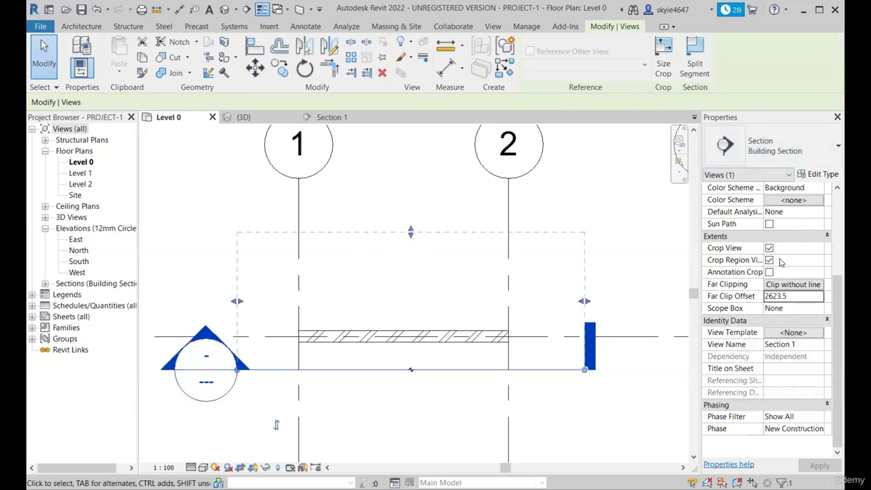
click(777, 296)
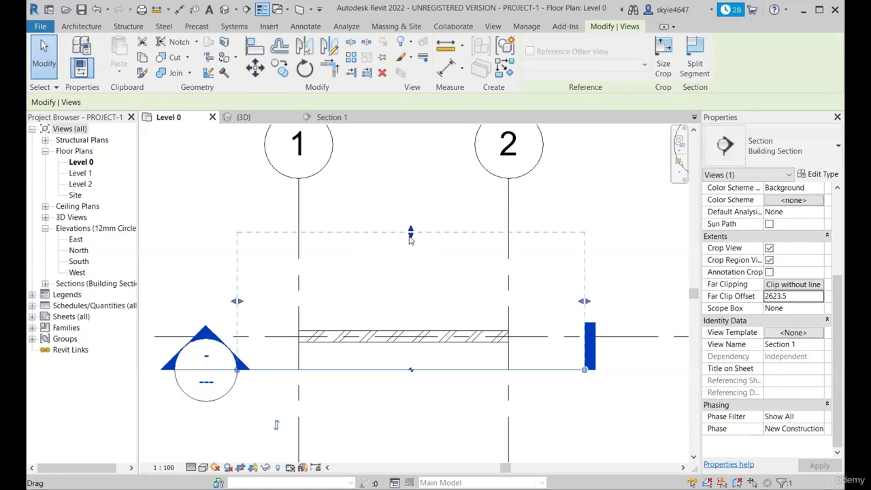
Step: Bring the section's far clip back to just beyond the wall, about 940 mm, and open the section view
drag(410, 238, 410, 265)
drag(411, 345, 411, 320)
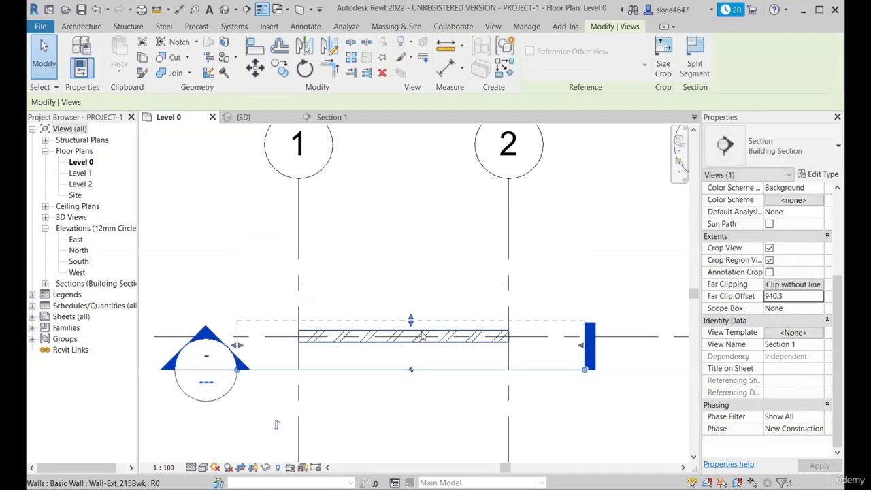
right_click(205, 333)
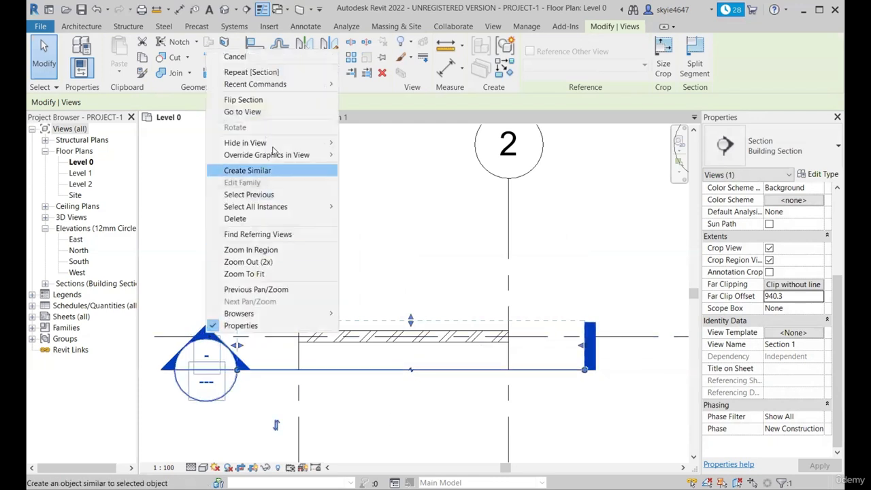
click(277, 113)
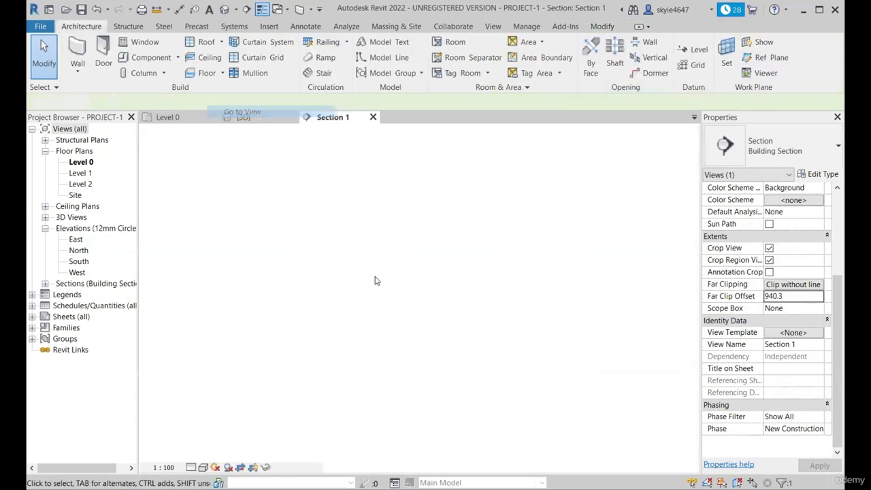
Step: Move the Level 0 and Level 1 heads together off the wall to outside the crop region on the grid 1 side, and clear the selection
scroll(368, 320, down, 2)
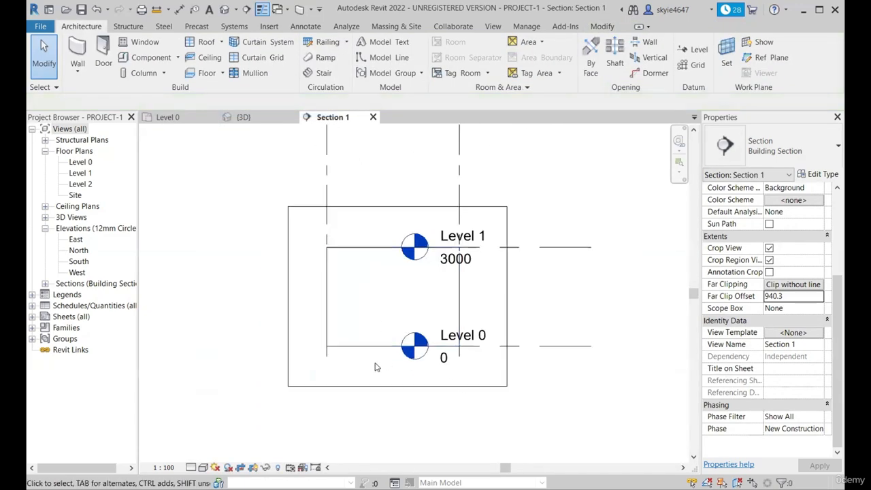
scroll(337, 307, up, 2)
scroll(345, 301, down, 4)
click(494, 260)
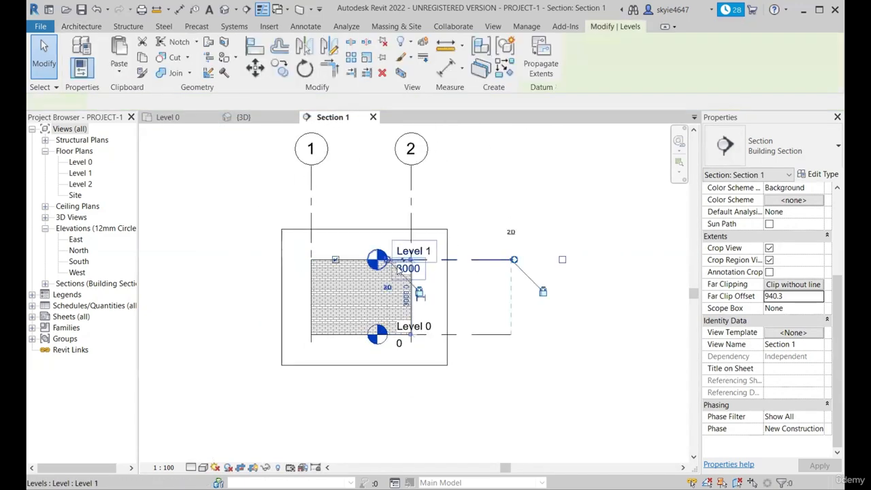
scroll(495, 257, up, 3)
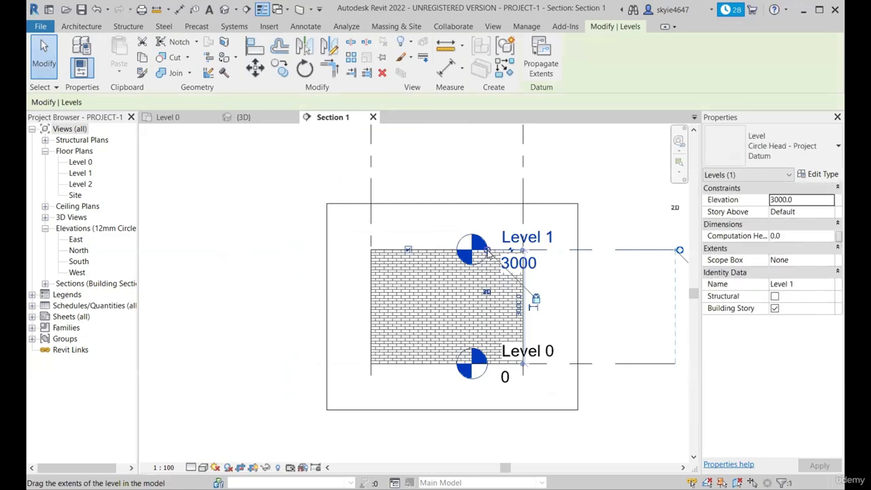
drag(488, 251, 259, 249)
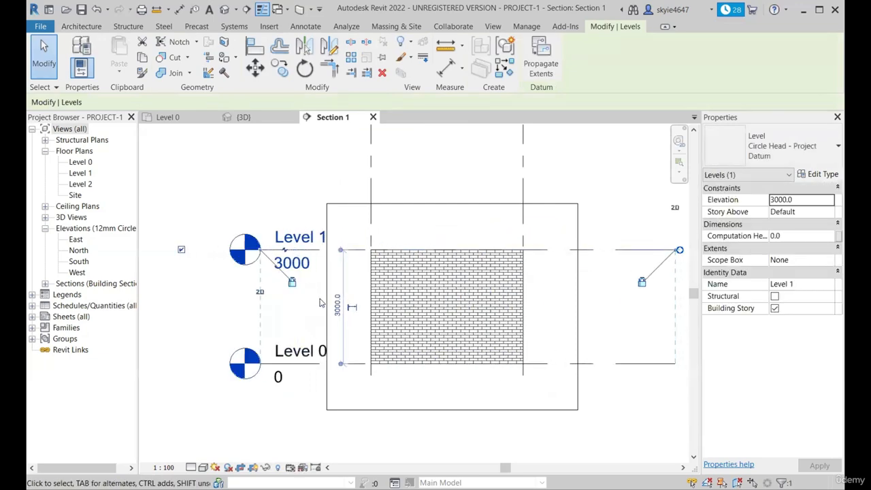
scroll(320, 298, down, 3)
click(363, 228)
Step: Hide grids 2 and 1 individually by element in Section 1, and undo both hide operations
scroll(367, 229, up, 4)
scroll(400, 246, down, 2)
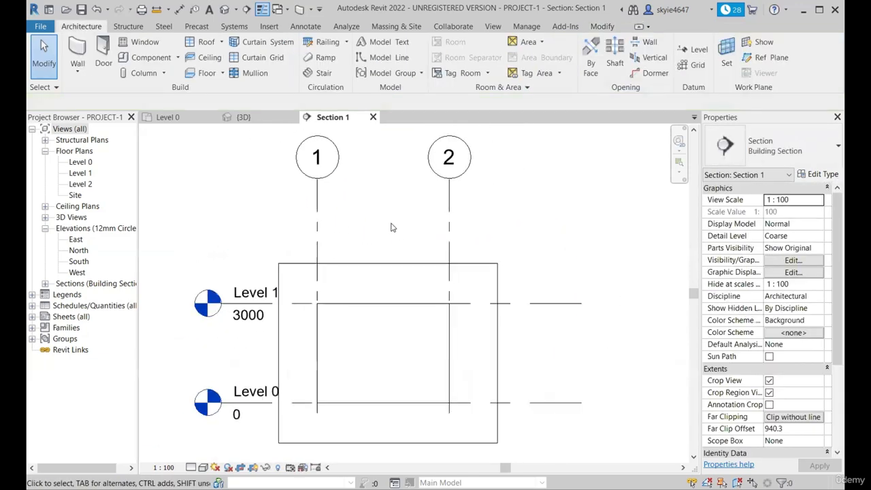
click(448, 216)
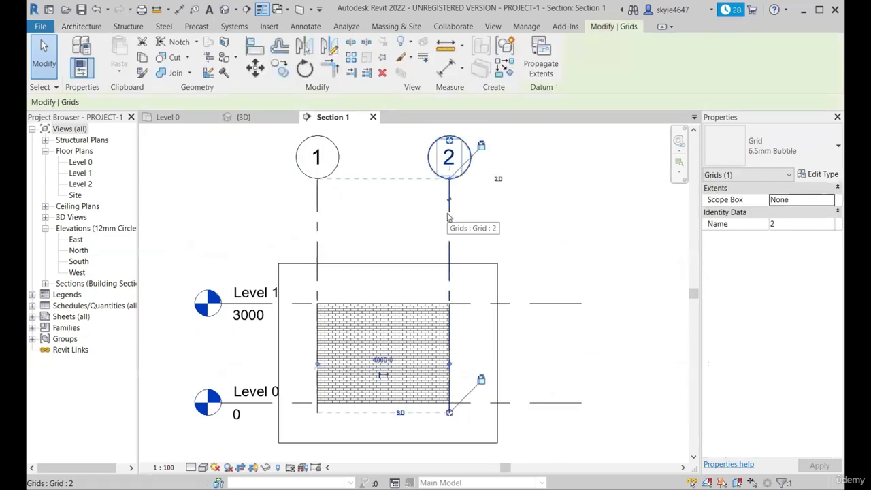
right_click(450, 217)
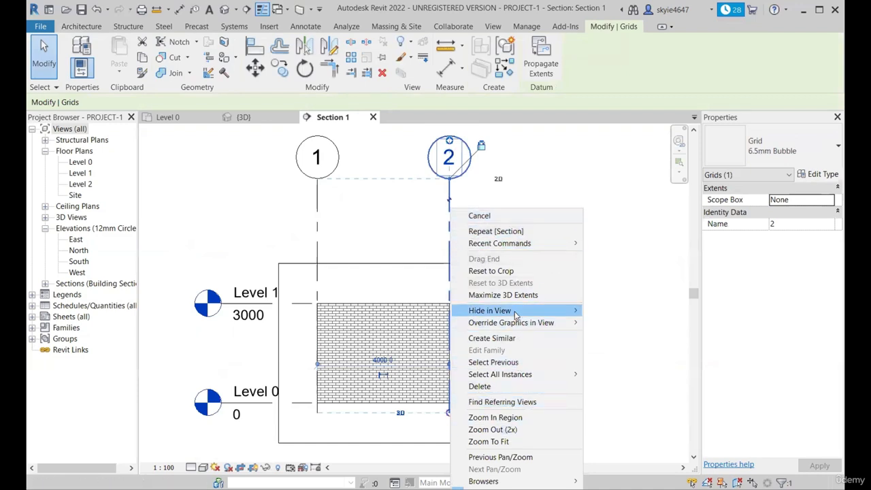
mouse_move(514, 314)
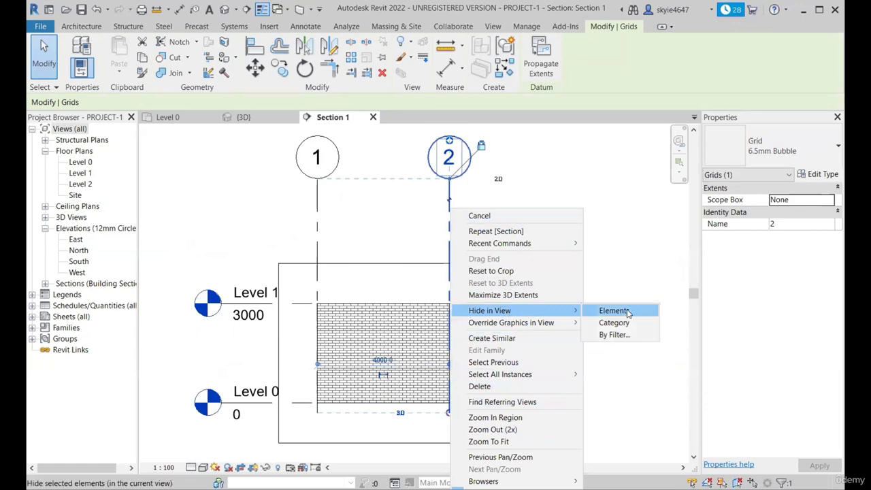
click(629, 312)
click(316, 220)
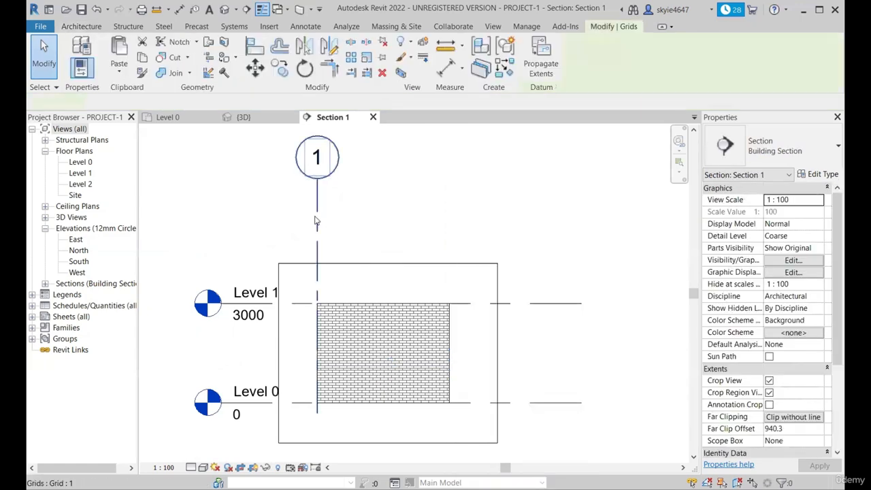
right_click(315, 220)
mouse_move(419, 311)
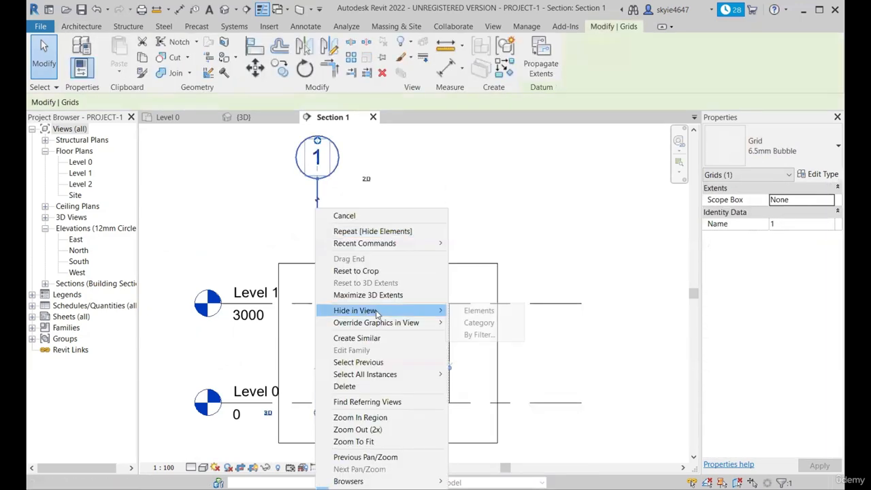
click(477, 311)
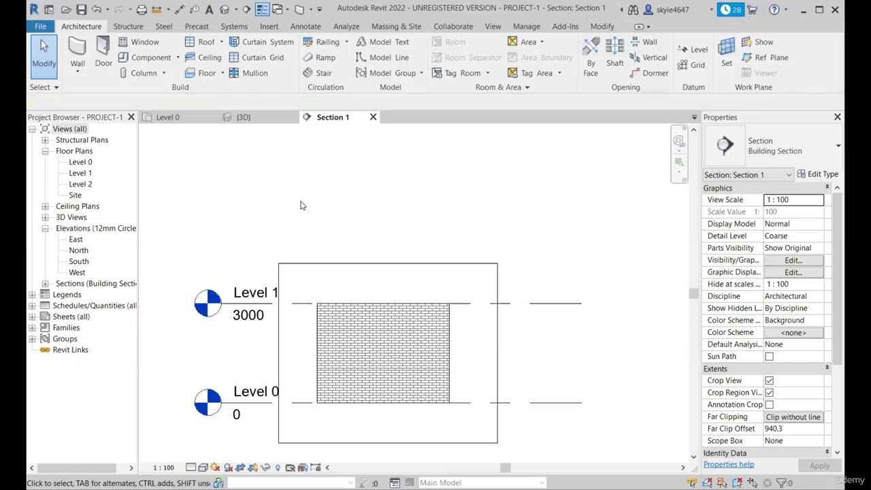
key(ctrl+z)
key(ctrl+z)
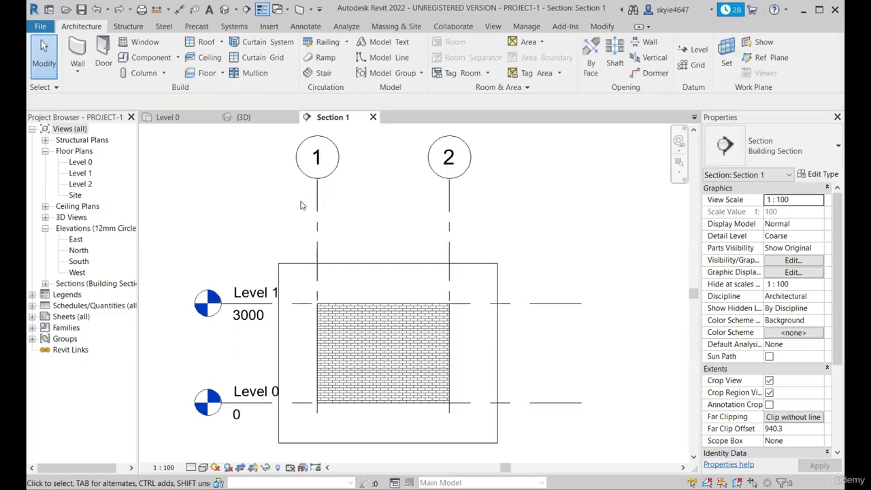
Step: Hide the entire Grids category in the Section 1 view, starting from grid 2
click(325, 207)
click(448, 223)
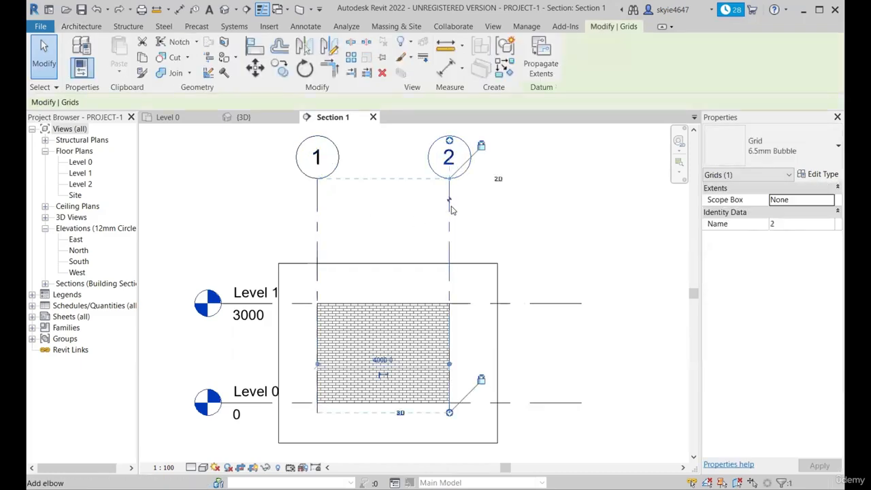
right_click(448, 223)
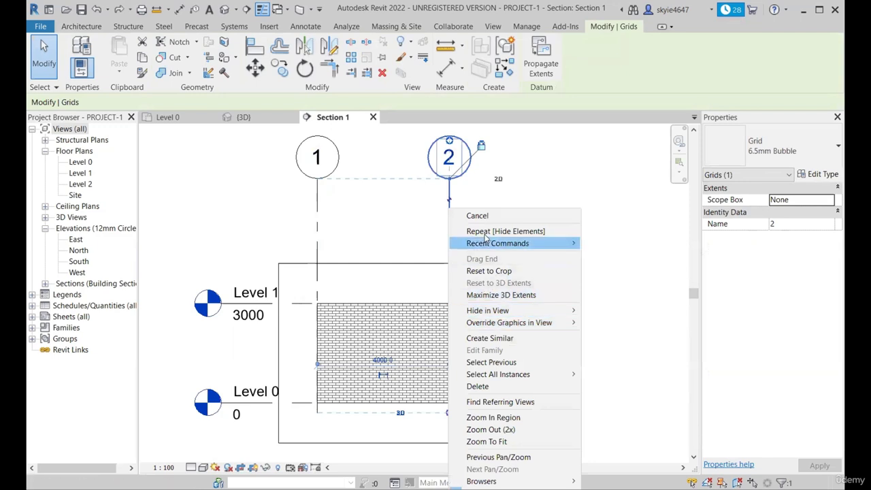
mouse_move(525, 311)
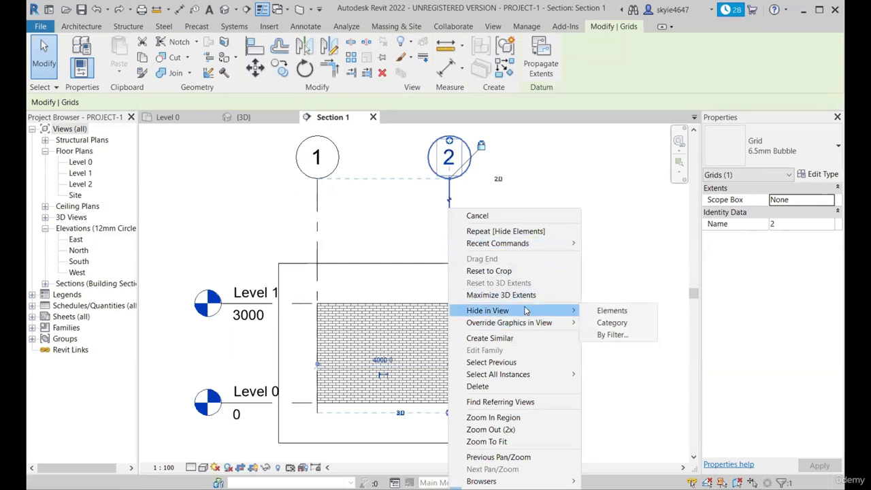
click(612, 322)
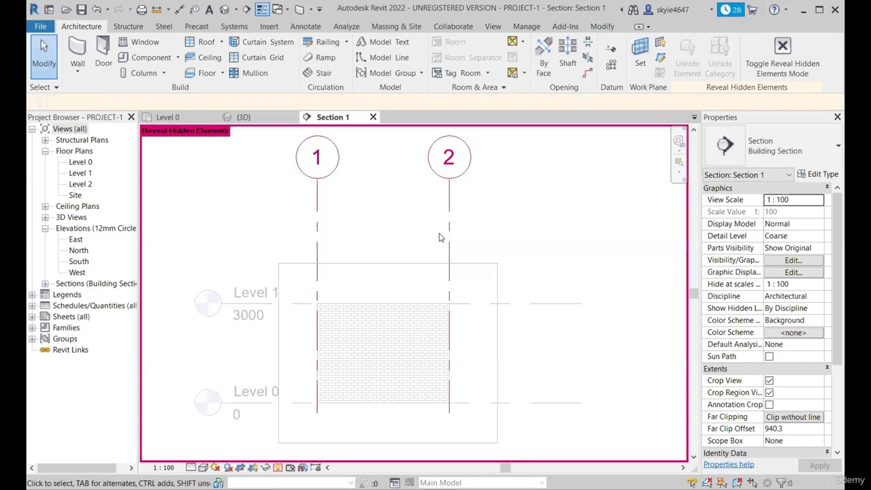
Step: Unhide the Grids category for grids 1 and 2 in Section 1, leave Reveal Hidden Elements mode, and clear the selection
click(317, 229)
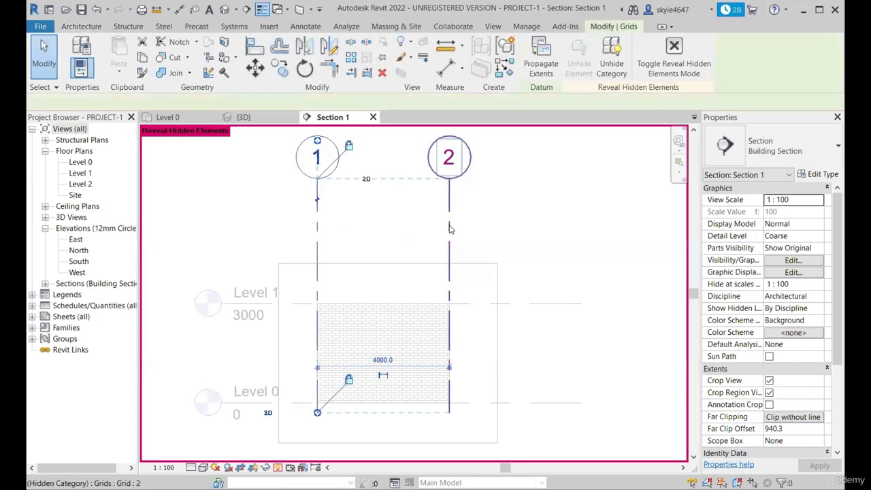
ctrl+click(449, 235)
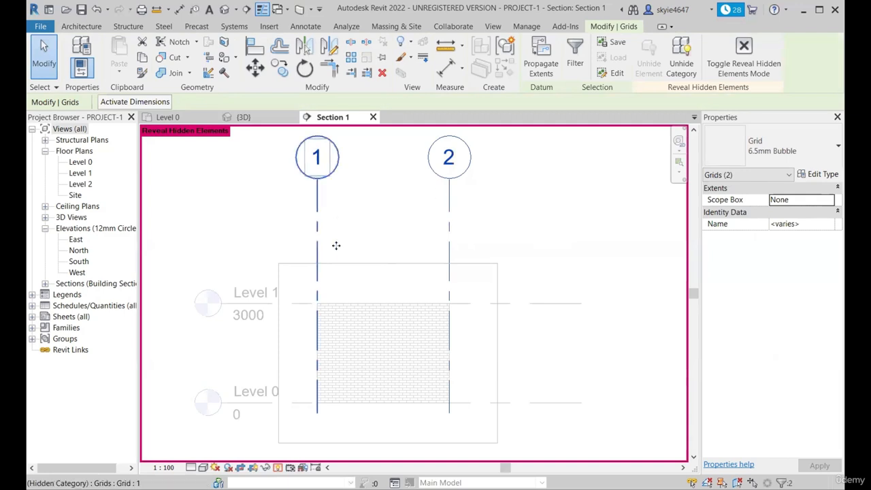
click(683, 76)
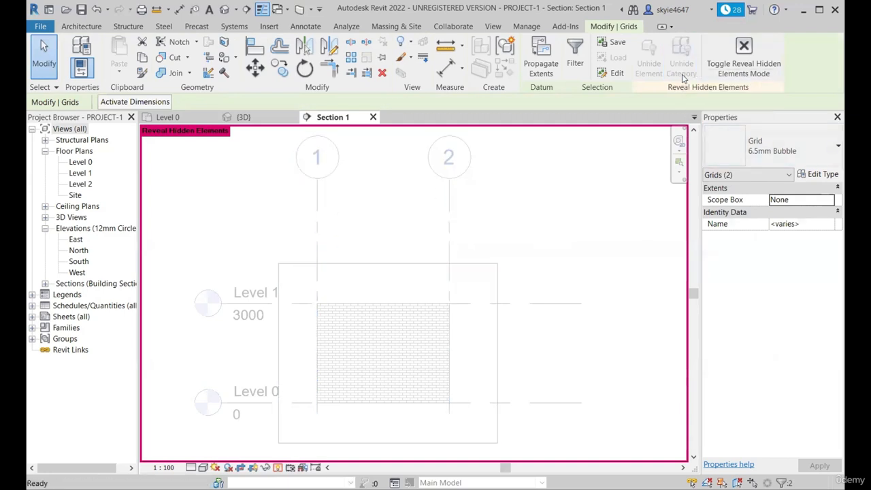
click(743, 49)
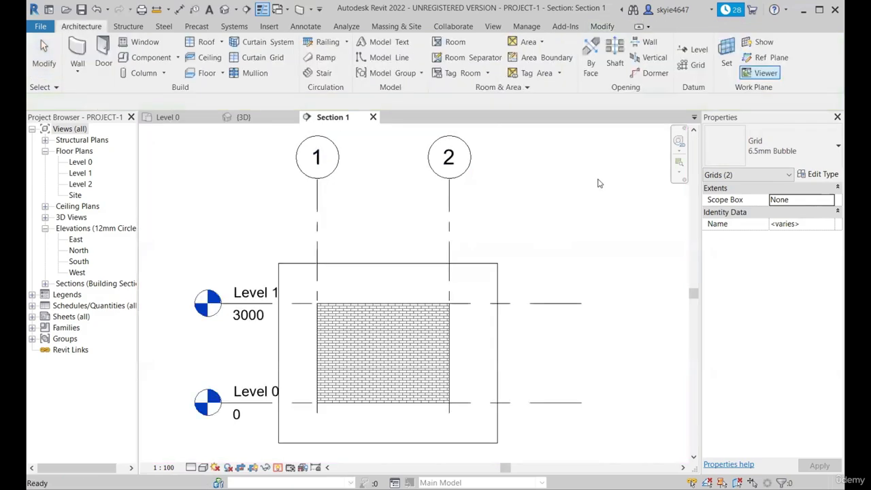
click(599, 184)
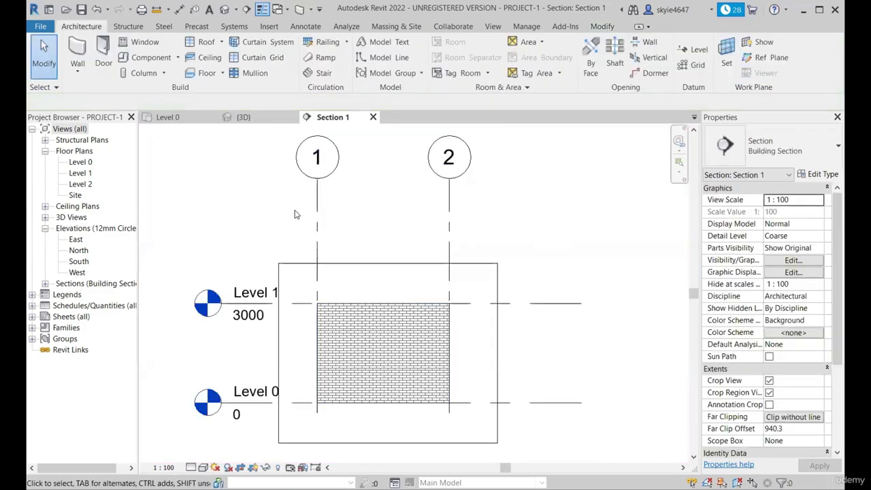
Step: Temporarily hide grids 2 and 1 in Section 1, and reset the temporary hide
click(440, 212)
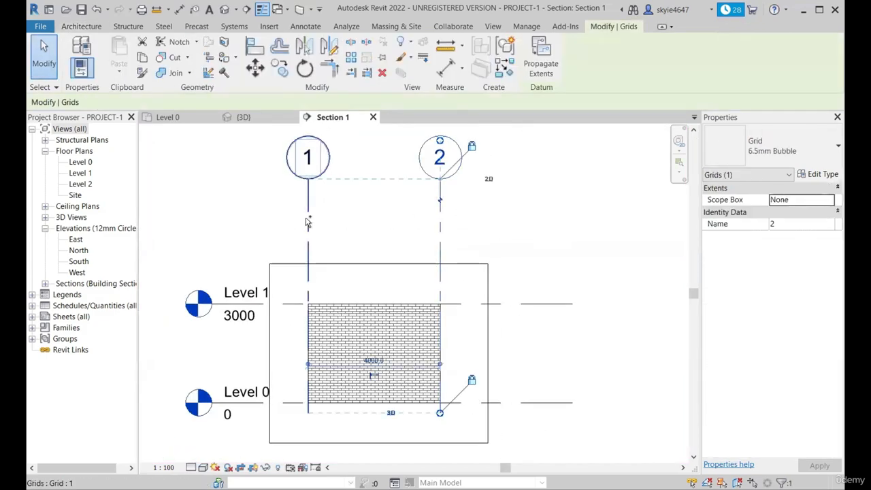
ctrl+click(308, 222)
key(h)
key(h)
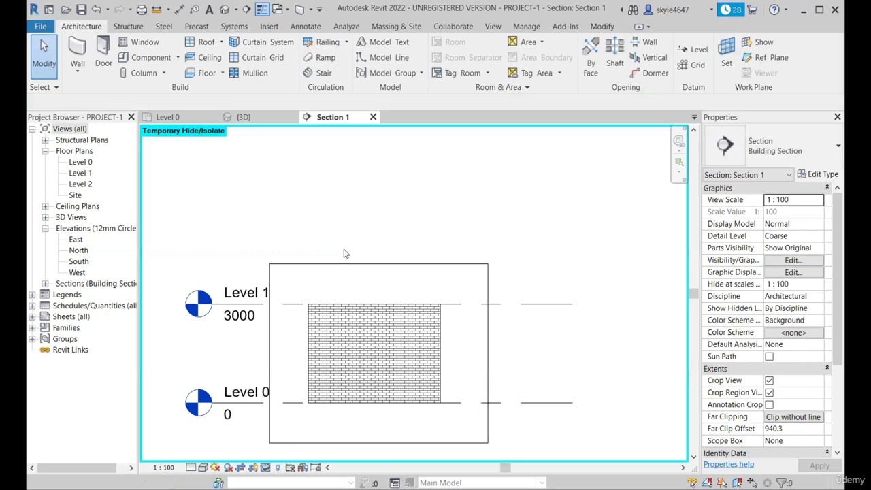
key(h)
key(r)
Step: Select grids 1 and 2 together and hide them by element in Section 1
scroll(347, 253, up, 2)
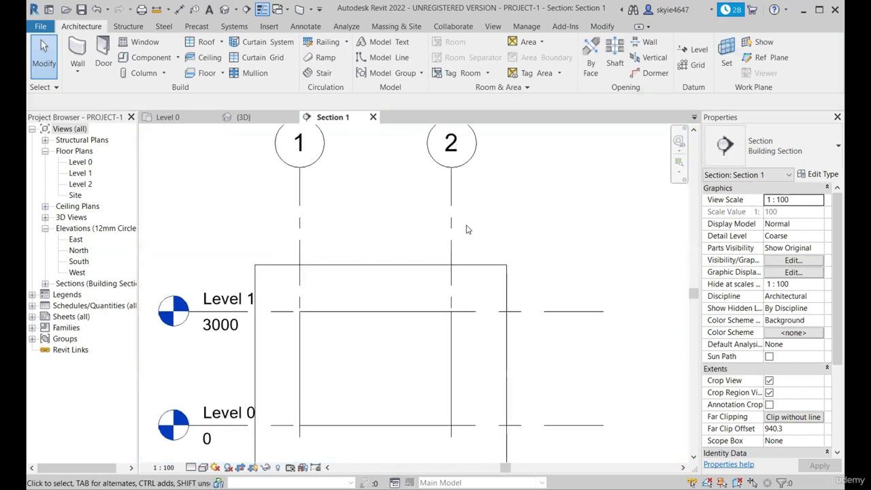
scroll(467, 228, down, 1)
scroll(364, 180, up, 1)
scroll(364, 250, down, 1)
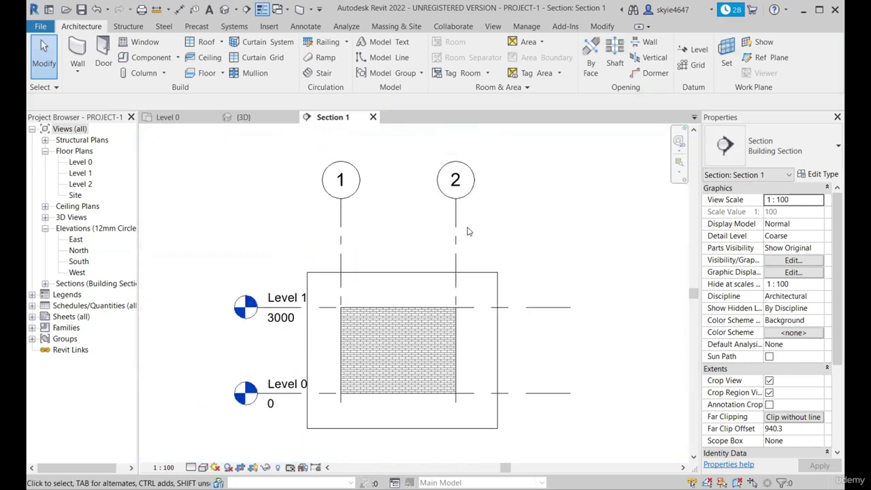
drag(509, 238, 308, 150)
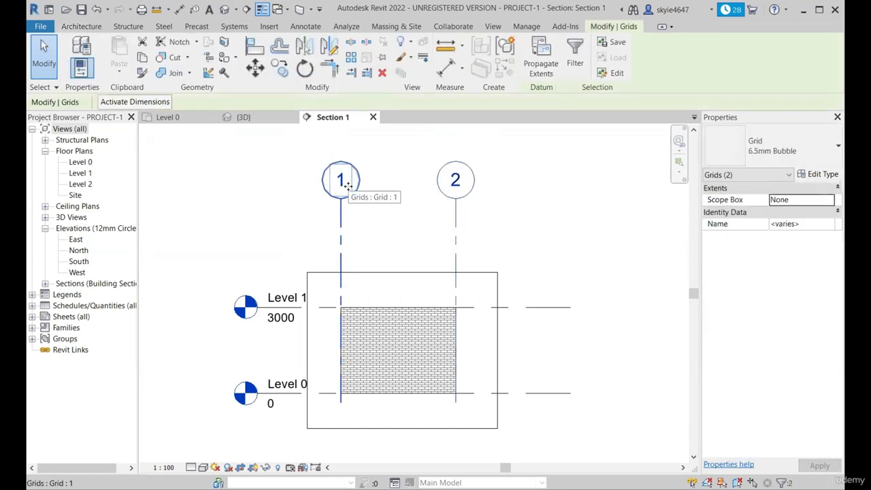
key(Delete)
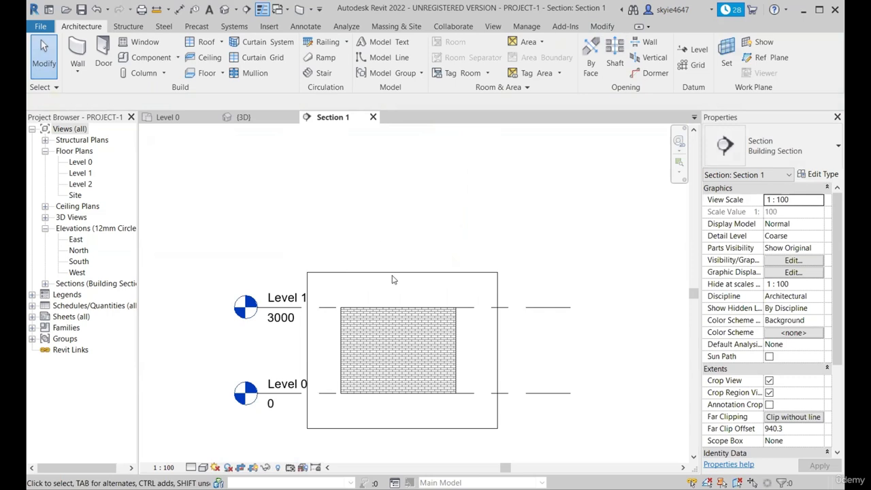
Step: Reveal the hidden elements, unhide grids 1 and 2 by element, and leave Reveal Hidden Elements mode
click(278, 468)
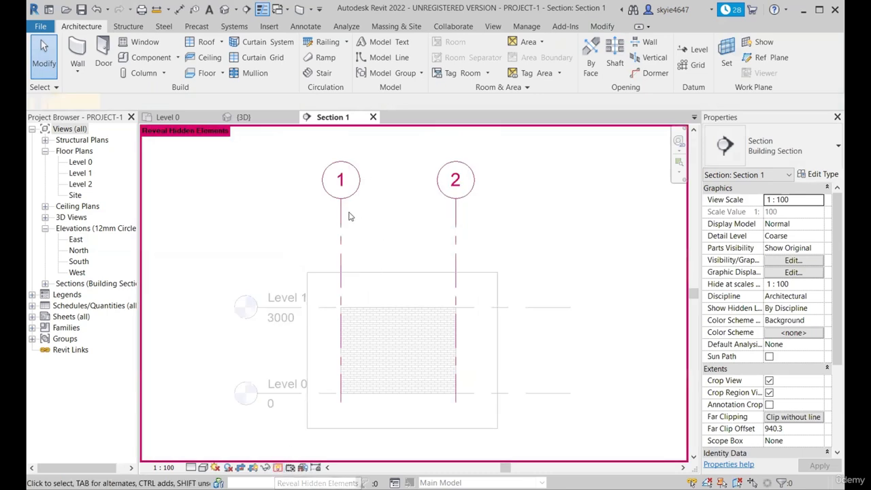
click(341, 225)
ctrl+click(460, 245)
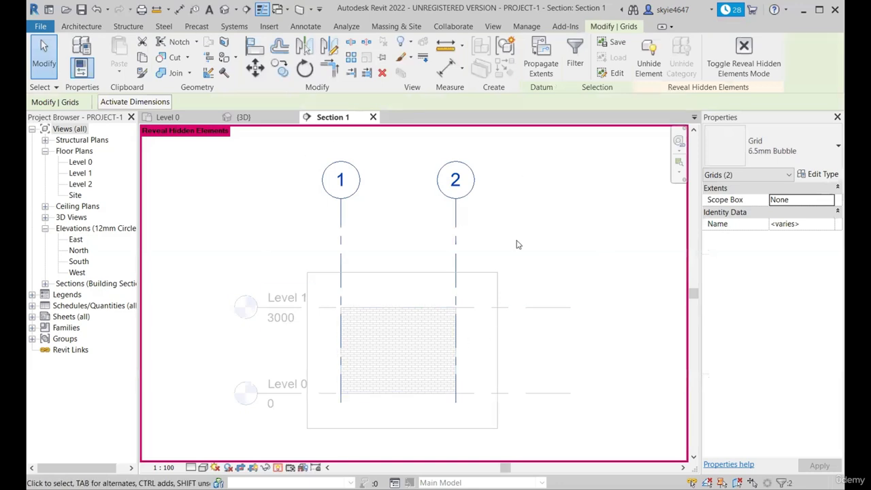
click(649, 65)
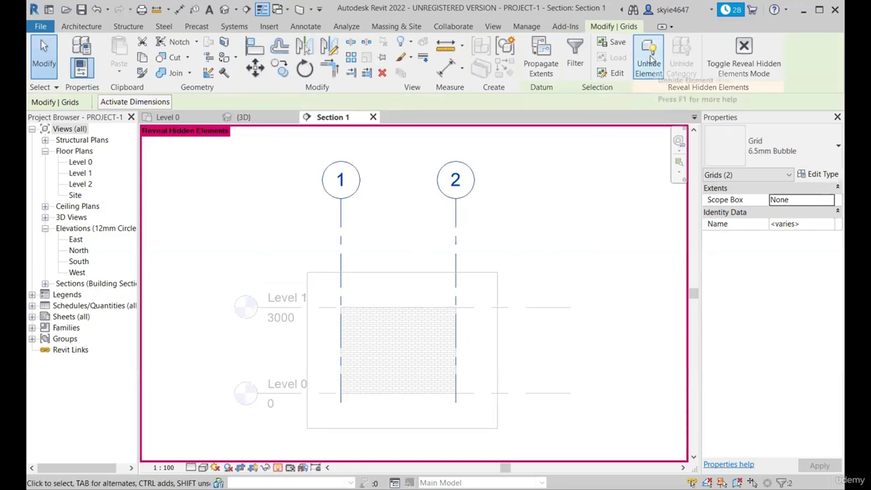
click(744, 54)
Step: Select the brick wall between grids 1 and 2 and reselect Up to level: Level 1 as its top constraint
scroll(331, 237, down, 2)
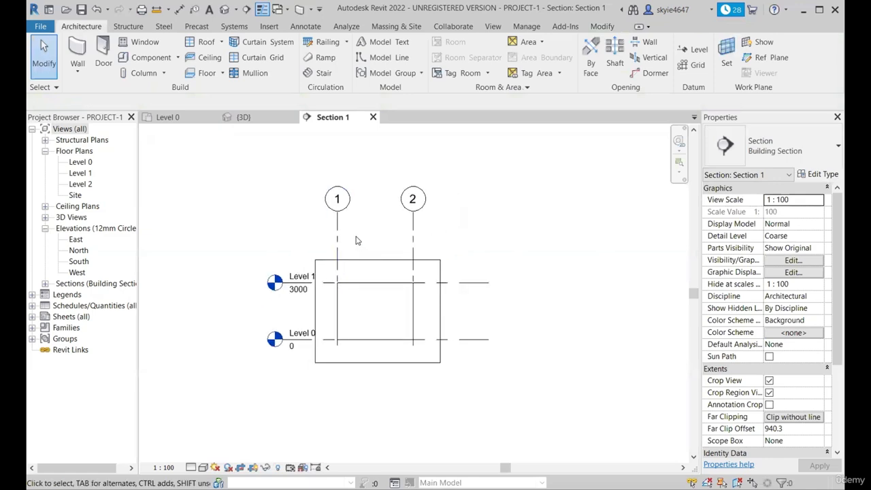
scroll(356, 240, up, 2)
scroll(371, 272, up, 2)
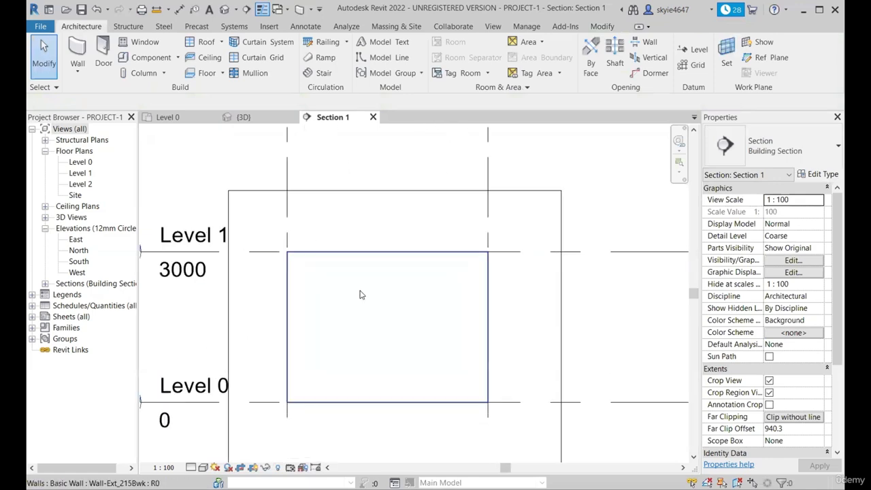
scroll(337, 252, down, 2)
scroll(327, 252, up, 2)
click(376, 286)
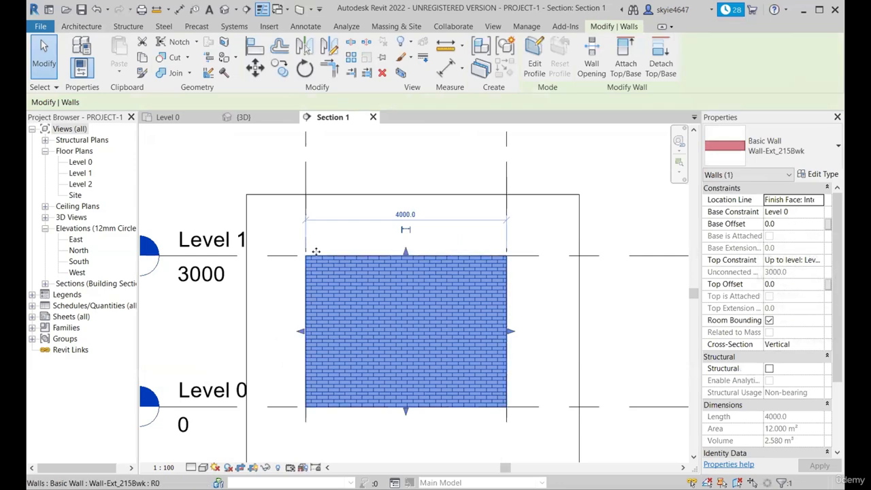
scroll(317, 253, down, 1)
scroll(334, 400, up, 2)
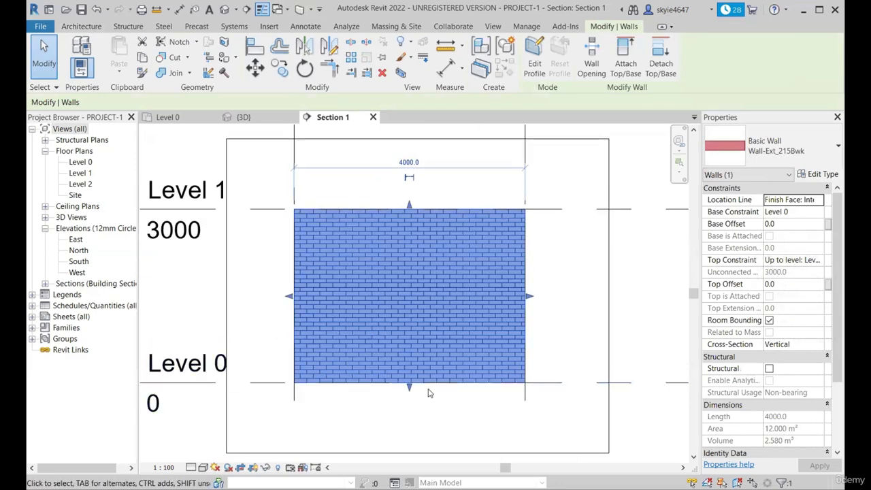
scroll(504, 373, down, 1)
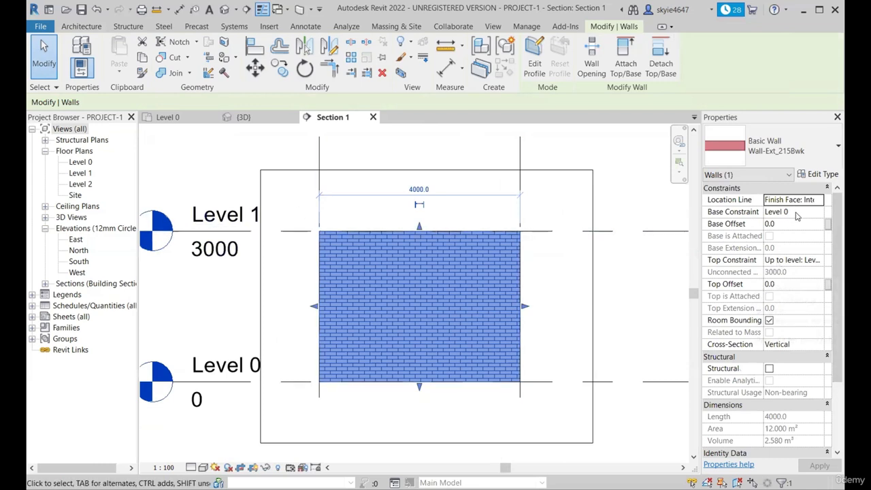
click(804, 260)
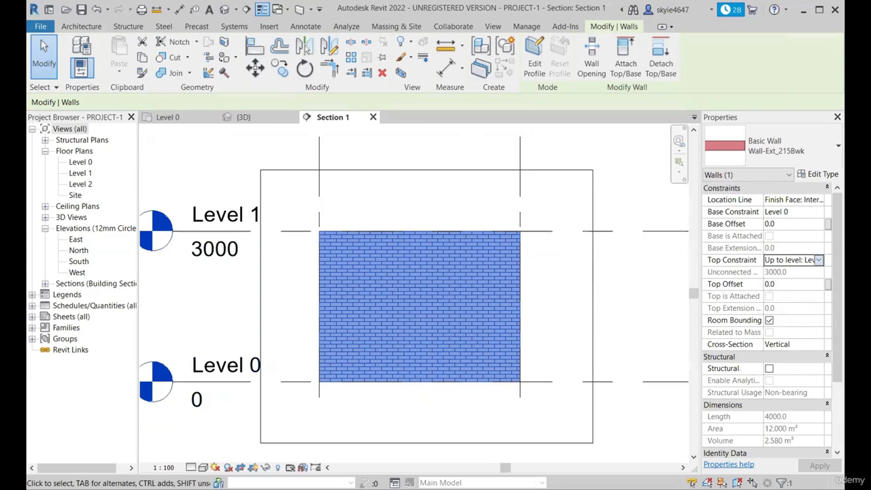
click(819, 260)
click(810, 292)
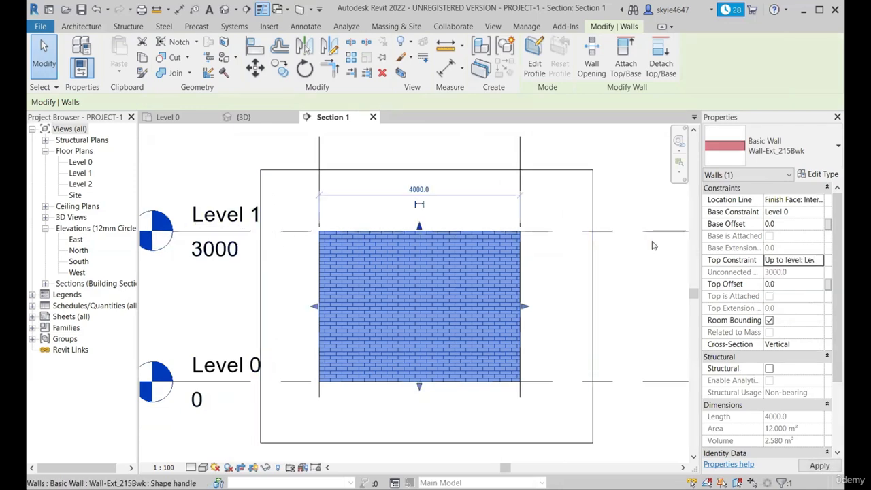
Step: Stretch the wall's top edge above Level 1 to a top offset of about 416 mm using its shape handle
scroll(207, 232, down, 2)
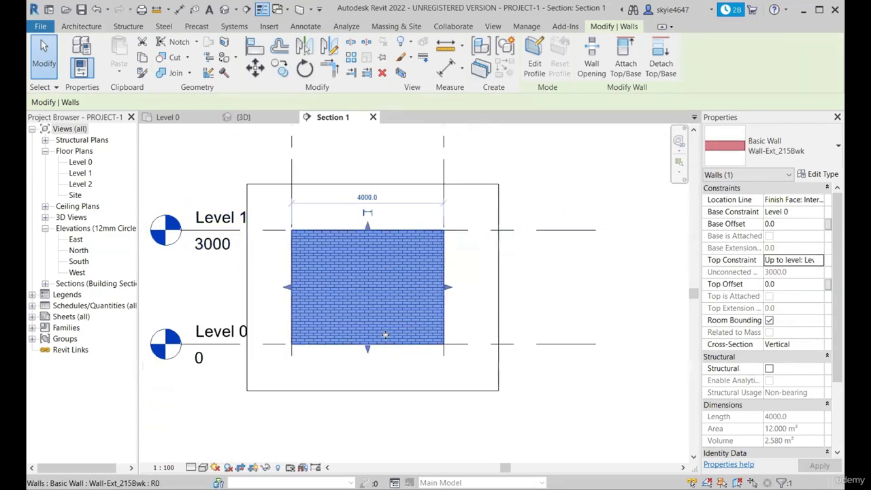
scroll(383, 333, up, 3)
scroll(373, 255, down, 2)
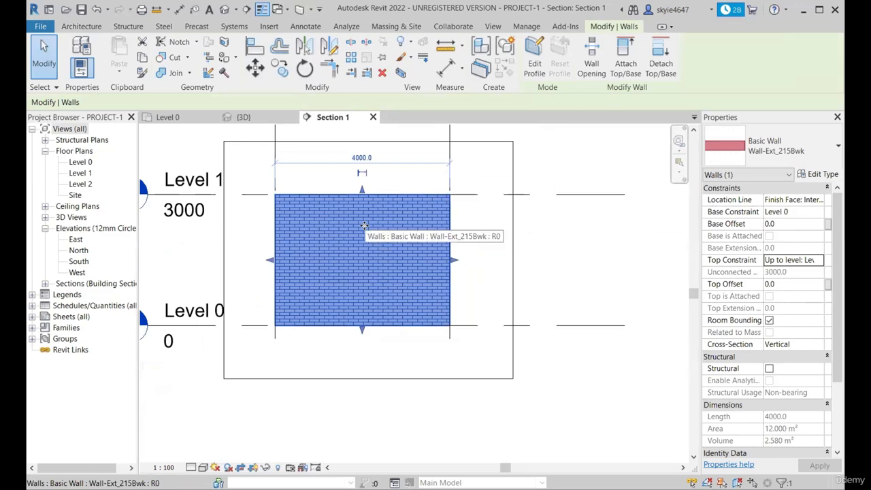
scroll(364, 225, up, 1)
scroll(384, 212, up, 1)
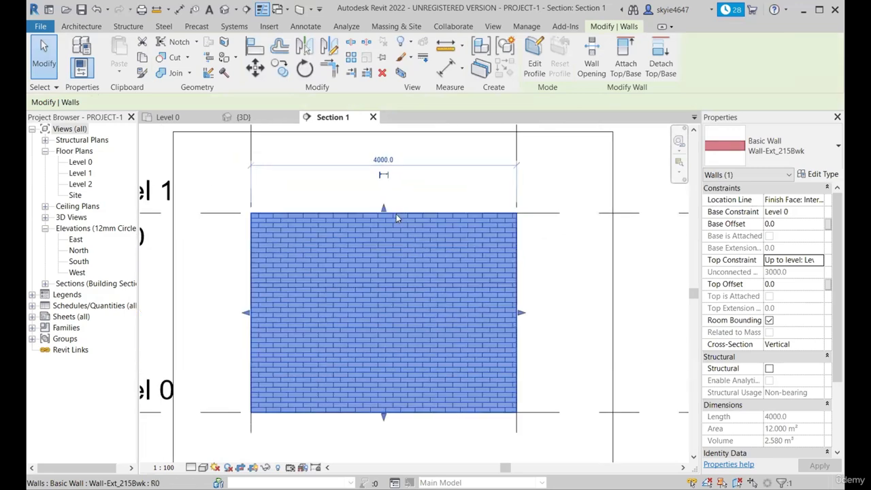
drag(386, 211, 385, 184)
scroll(432, 285, down, 3)
scroll(380, 214, up, 1)
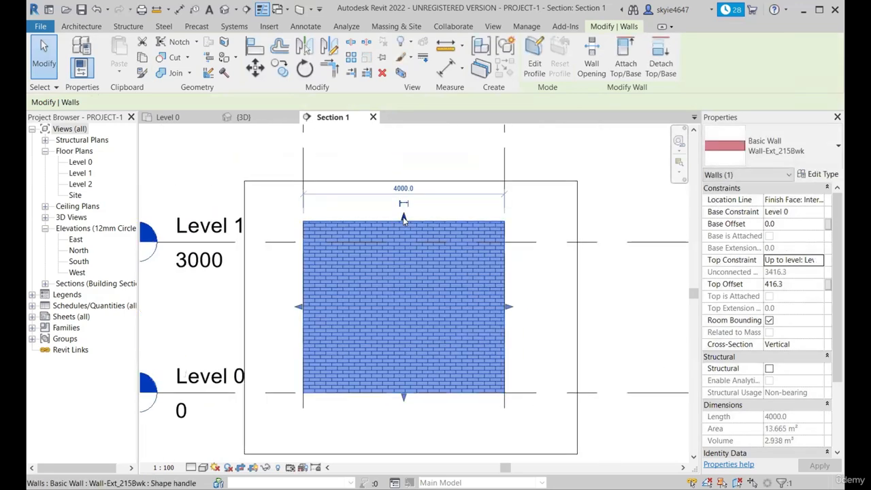
Step: Raise the wall's top edge further, and bring it back down onto Level 1
drag(406, 218, 406, 202)
middle_drag(407, 214, 406, 192)
drag(405, 179, 404, 219)
Step: Examine how the wall's base and top edges line up with Level 0 and Level 1
scroll(406, 378, up, 2)
middle_drag(406, 379, 410, 301)
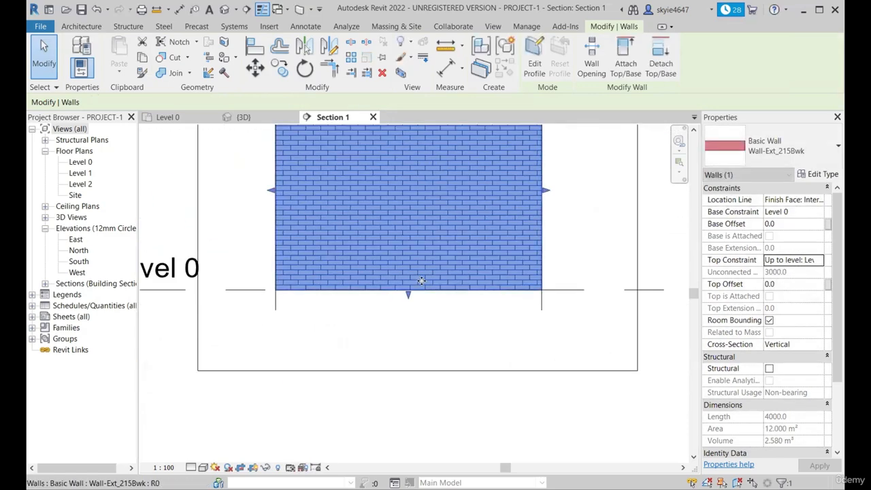
scroll(406, 295, down, 1)
scroll(401, 300, down, 2)
scroll(404, 181, up, 4)
scroll(442, 254, down, 2)
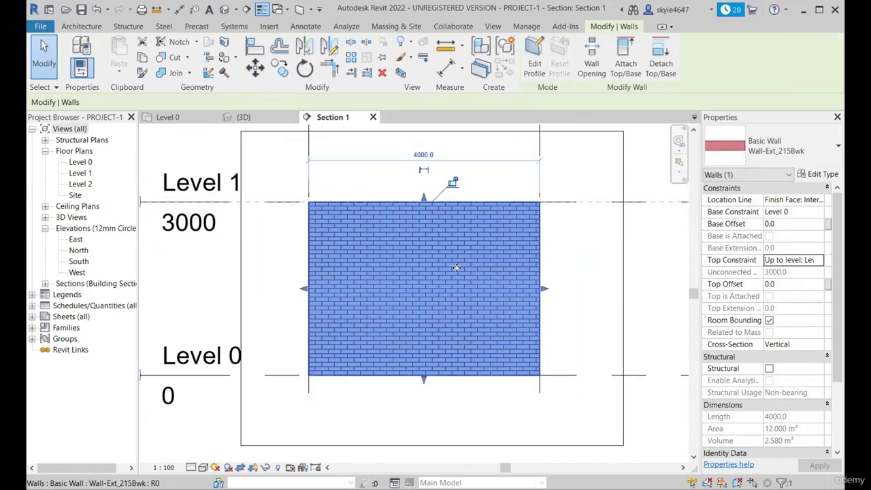
scroll(455, 254, down, 1)
scroll(435, 204, up, 2)
scroll(436, 205, down, 2)
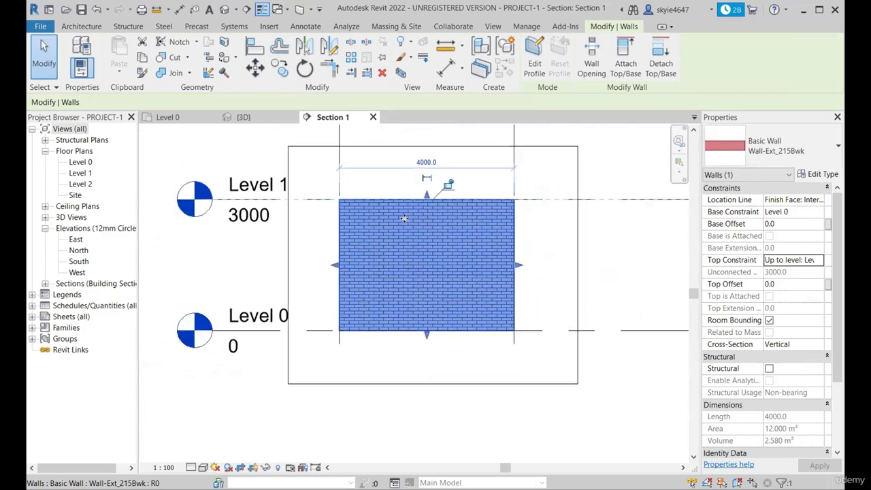
scroll(436, 198, up, 1)
scroll(435, 197, down, 2)
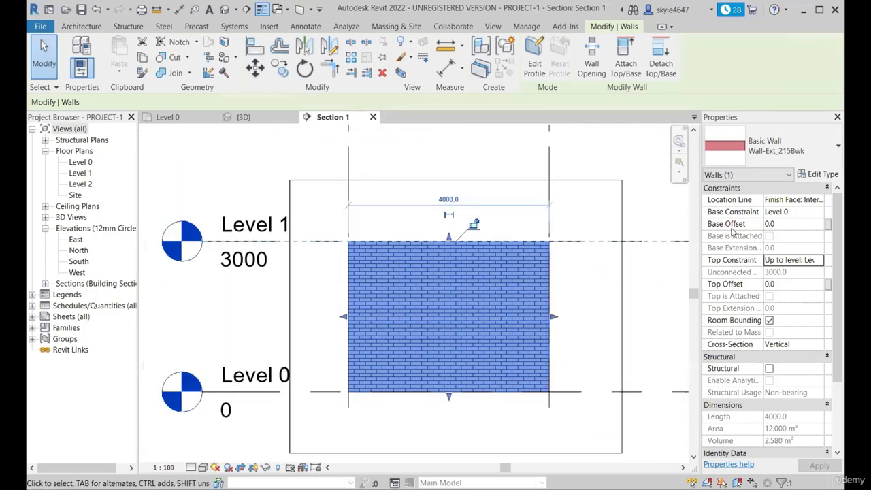
Step: Examine the wall's Base Offset property together with the position of its base edge on Level 0
click(783, 225)
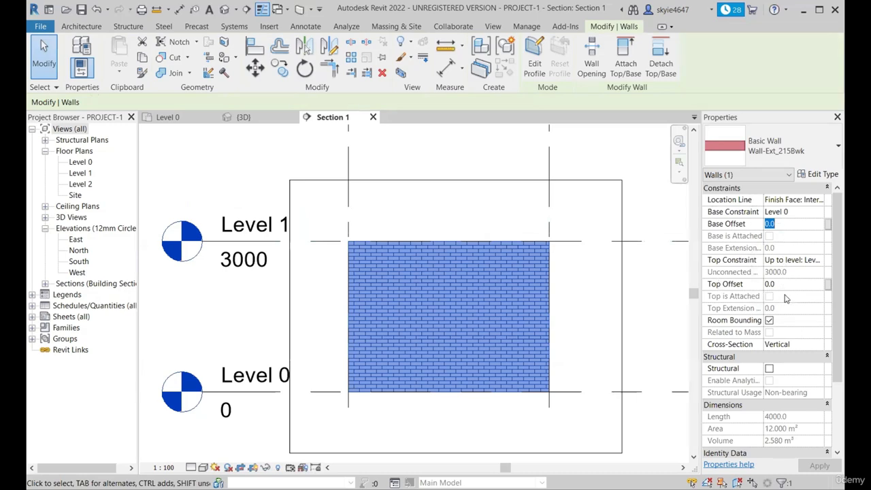
scroll(313, 362, up, 2)
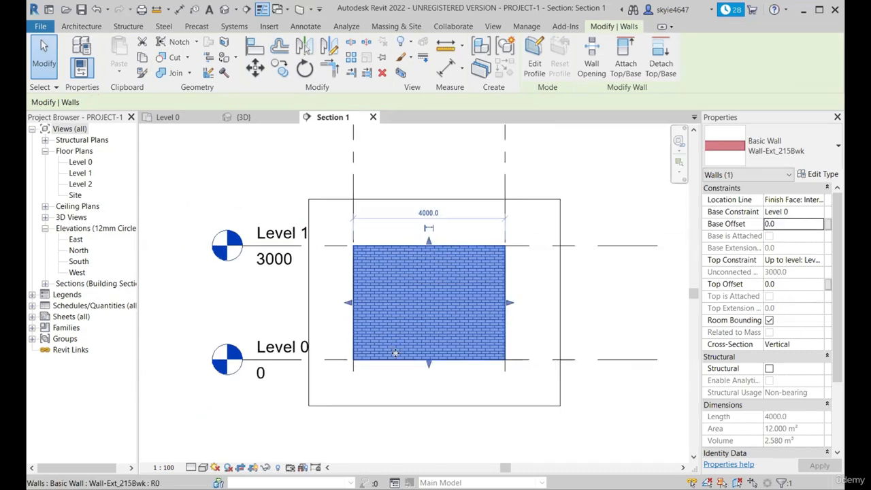
scroll(317, 364, down, 1)
scroll(322, 371, up, 3)
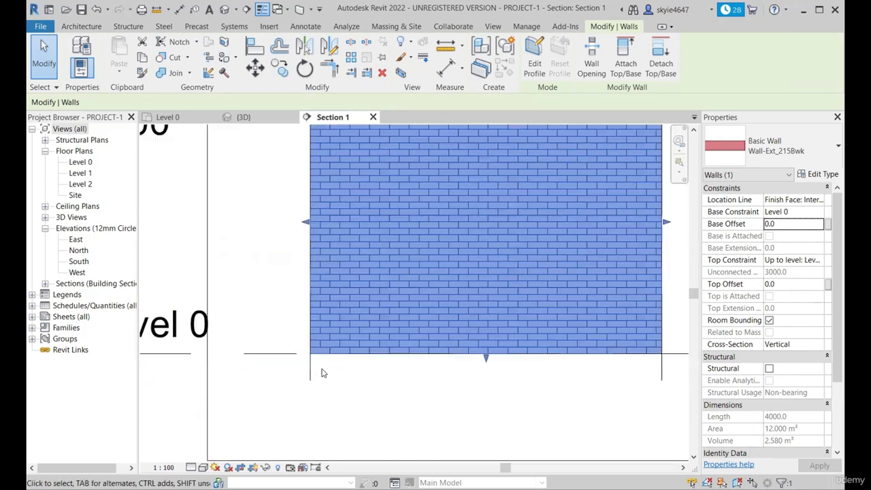
scroll(323, 373, down, 2)
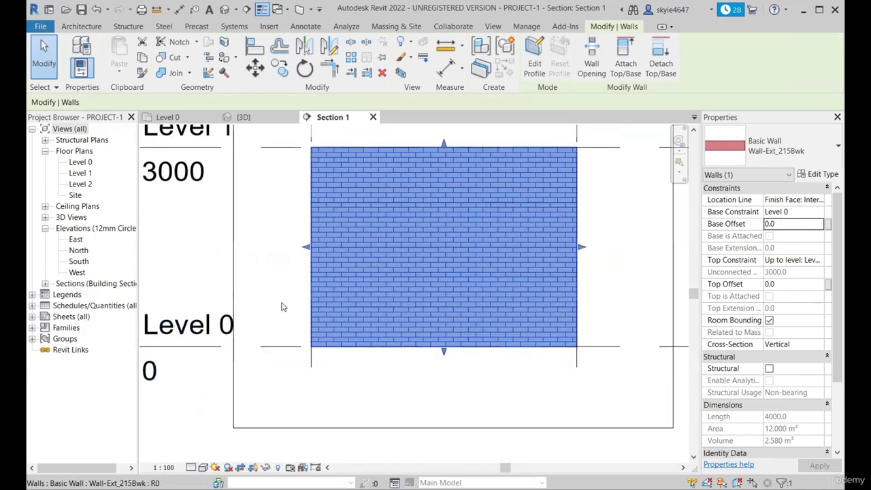
scroll(283, 304, down, 1)
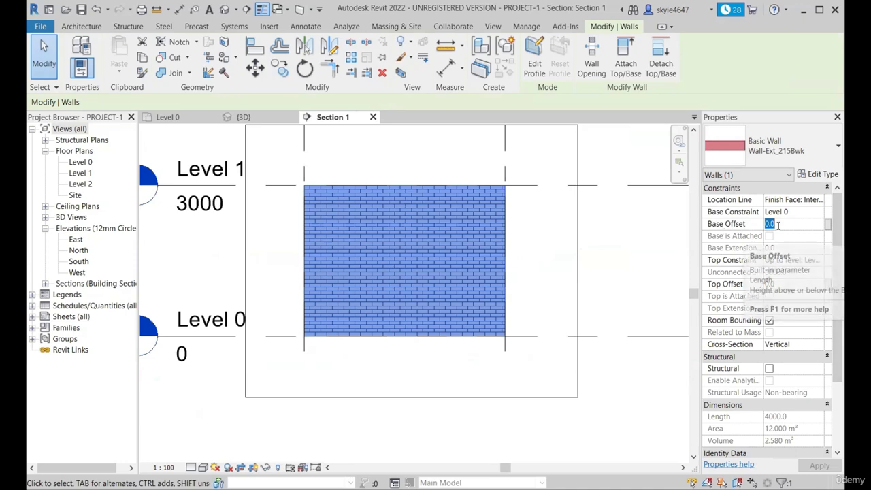
click(779, 224)
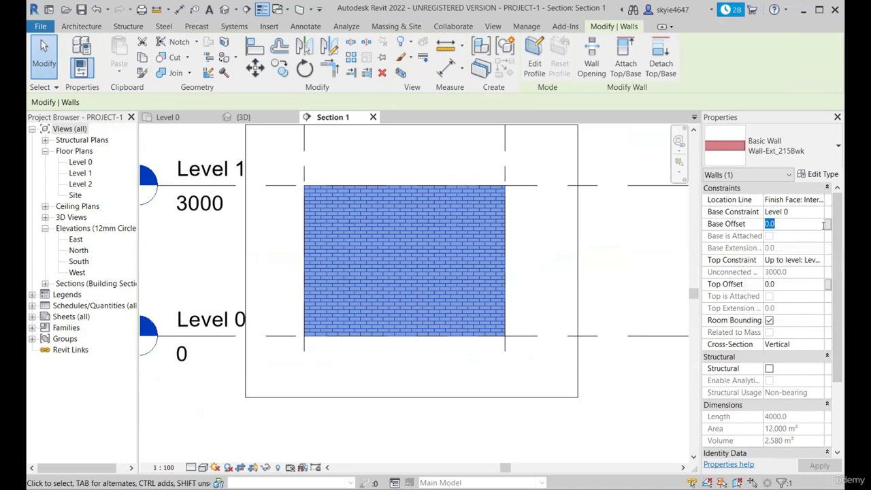
scroll(624, 312, up, 2)
scroll(431, 359, down, 1)
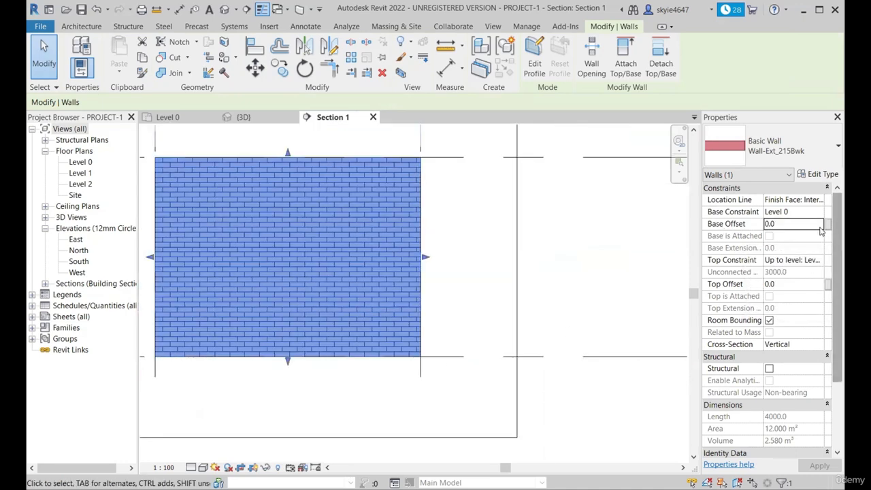
scroll(820, 232, down, 3)
scroll(801, 302, up, 3)
scroll(459, 290, down, 4)
scroll(249, 322, up, 3)
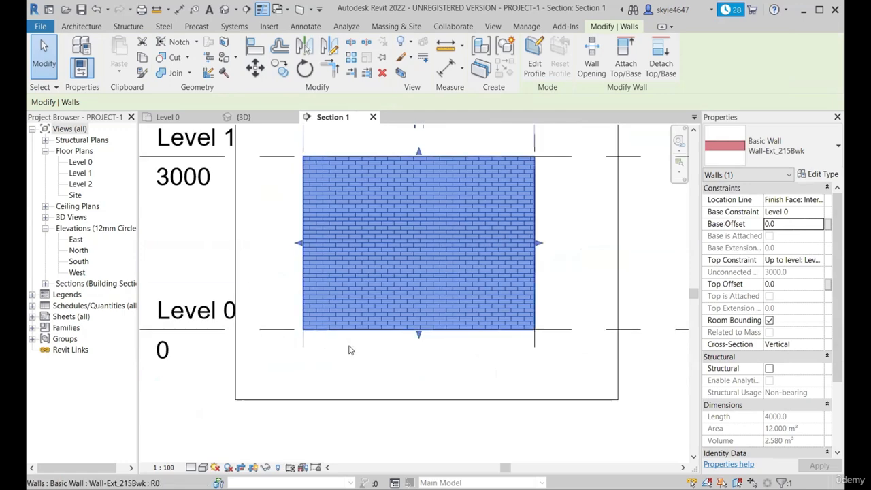
scroll(233, 322, down, 1)
scroll(214, 325, up, 1)
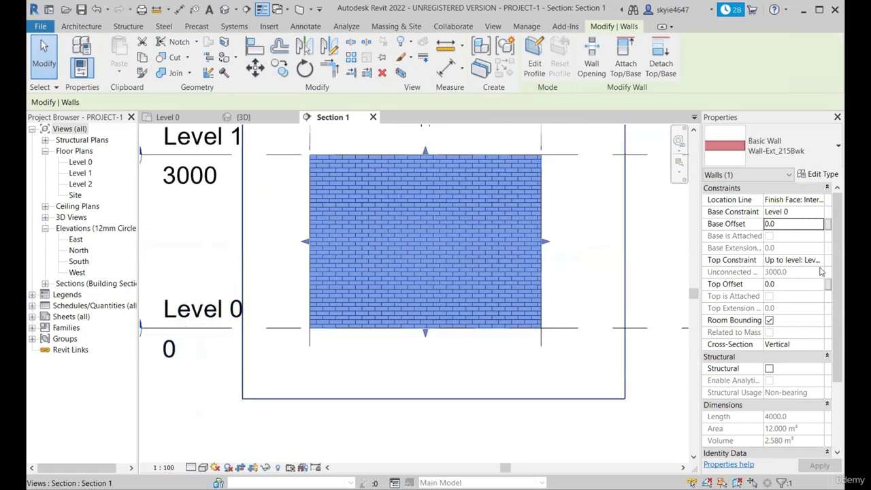
Step: Set the selected wall's base offset to -500 so its base extends below Level 0
click(792, 225)
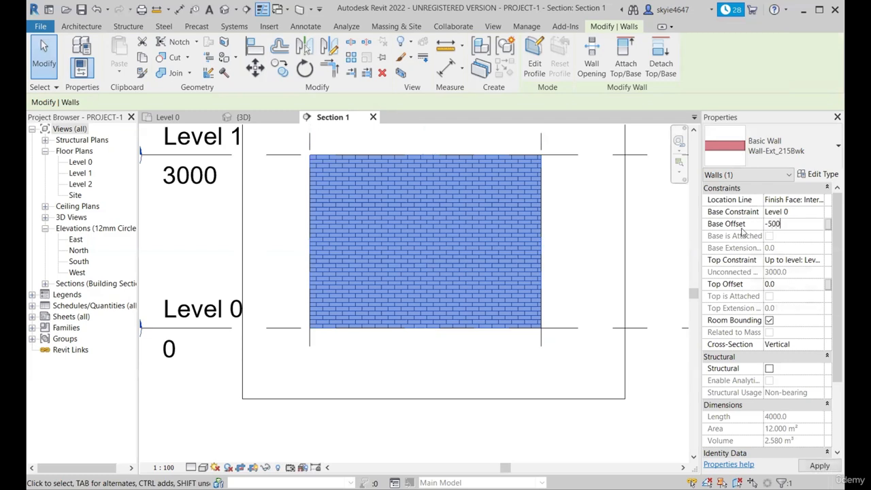
key(Return)
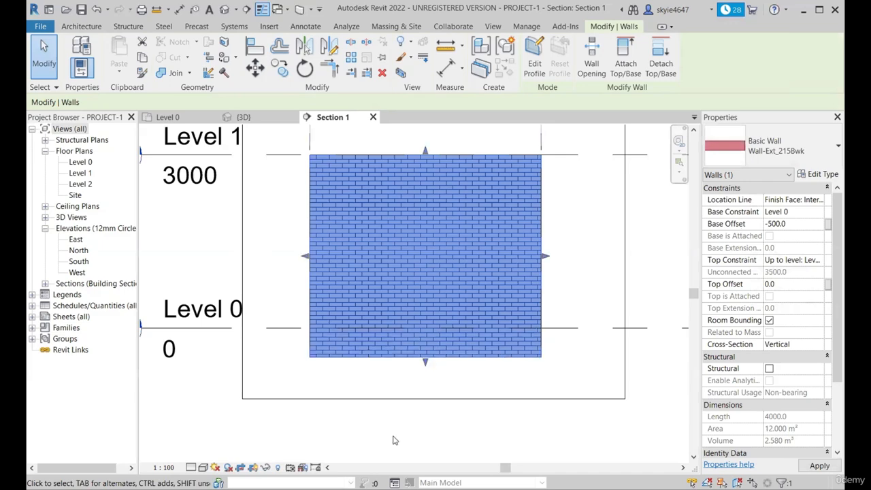
scroll(286, 325, up, 1)
scroll(307, 331, down, 1)
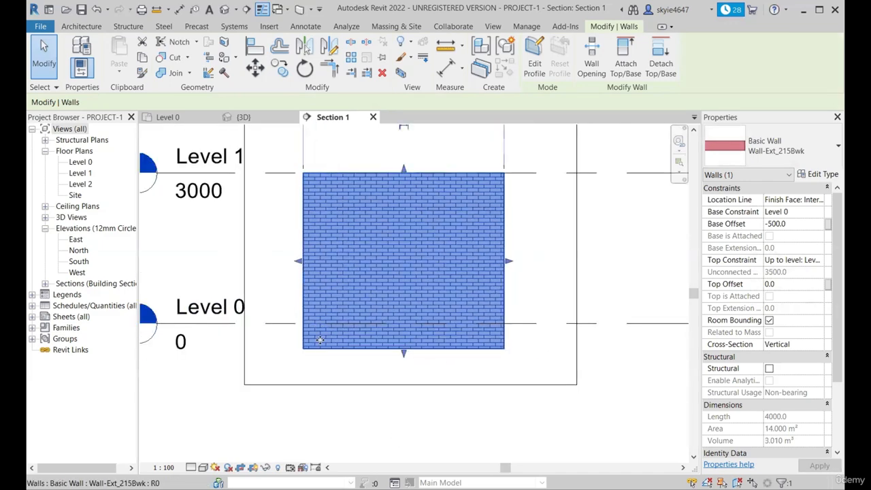
scroll(320, 316, up, 2)
scroll(324, 312, down, 1)
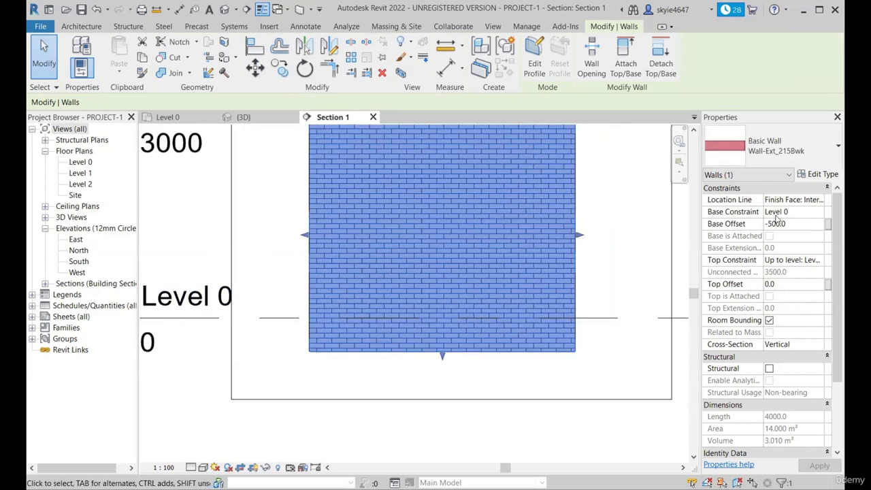
scroll(316, 264, down, 1)
scroll(288, 288, up, 1)
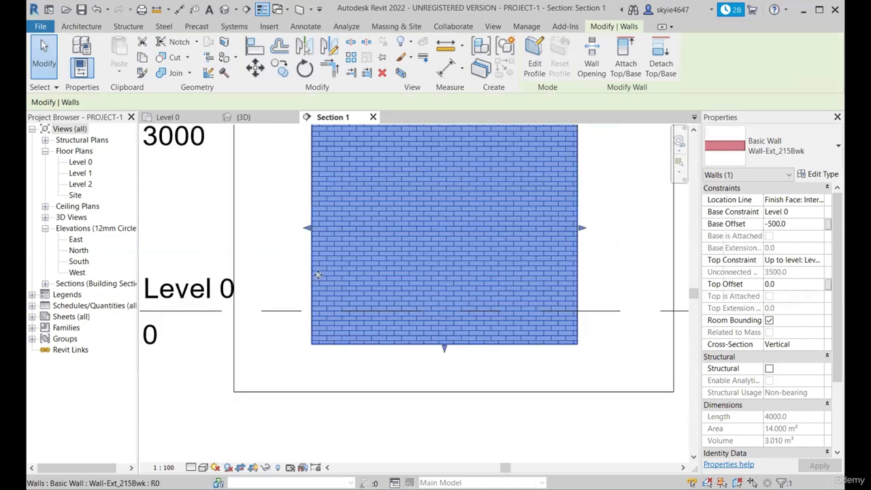
scroll(263, 311, down, 1)
scroll(292, 167, up, 1)
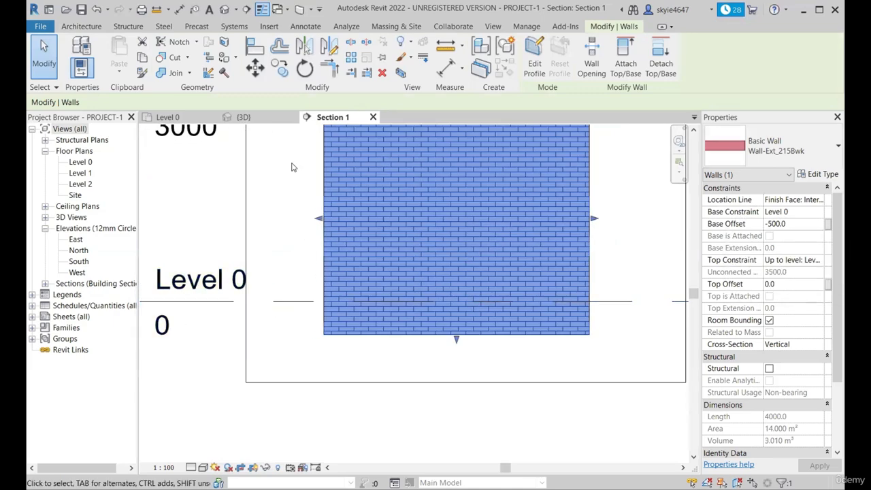
Step: Measure the distance from Level 0 down to the wall's base with an aligned dimension, and exit without placing it
click(786, 225)
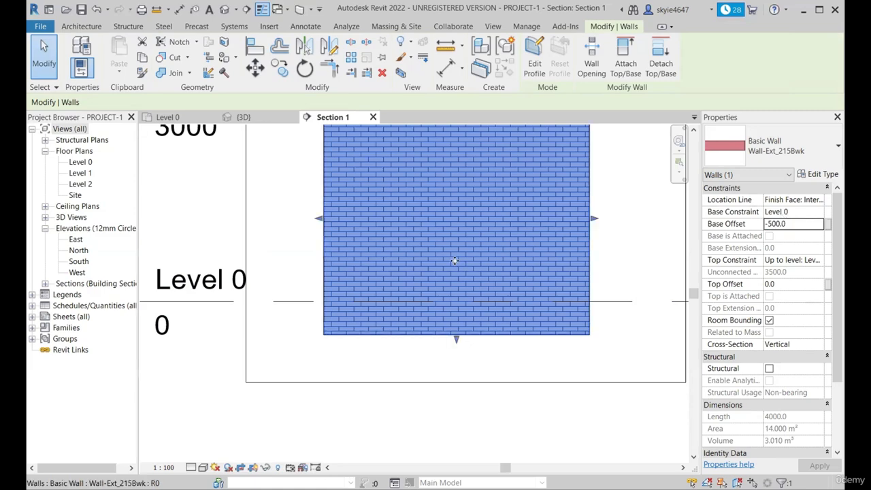
scroll(455, 263, down, 1)
key(d)
key(i)
scroll(336, 301, up, 4)
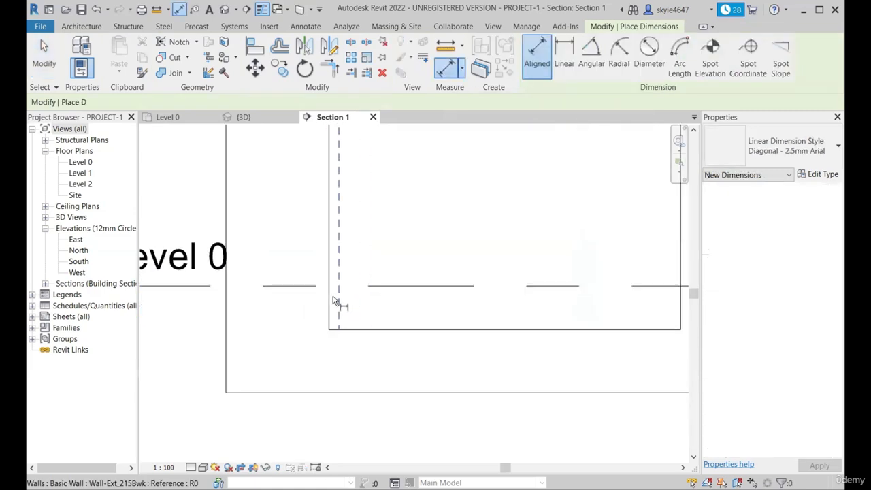
click(349, 343)
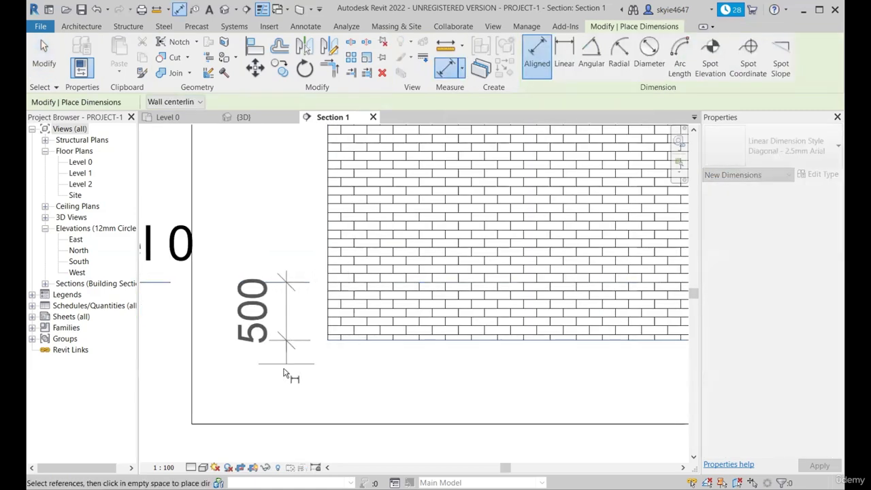
scroll(282, 356, down, 3)
scroll(221, 319, up, 3)
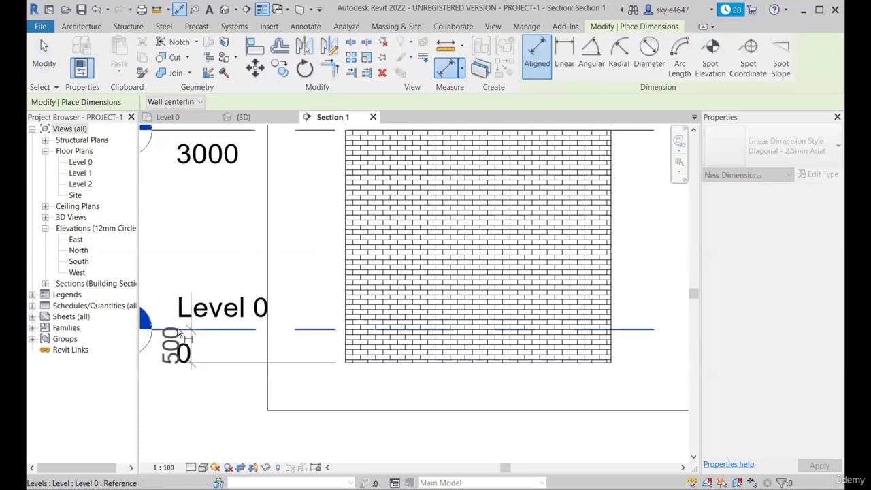
key(Escape)
scroll(372, 391, up, 3)
scroll(372, 392, down, 4)
key(Escape)
Step: Select the brick wall and set its base offset to 500 so its base sits above Level 0
click(403, 364)
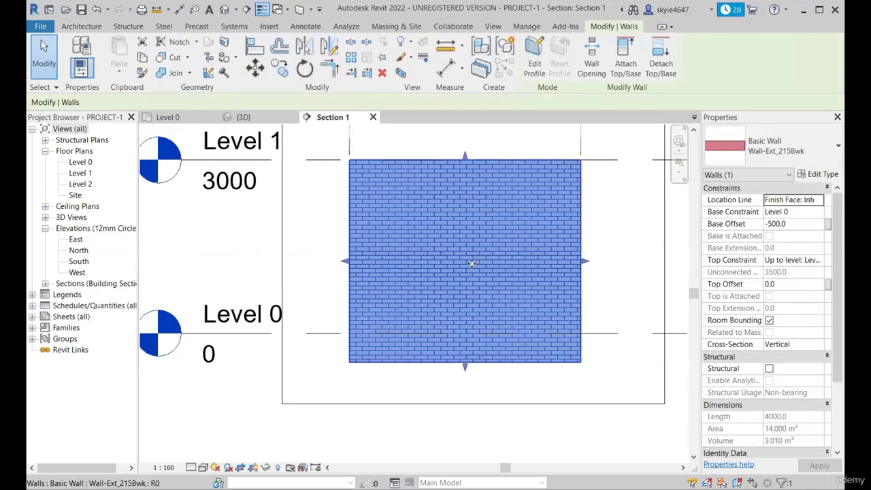
scroll(432, 204, down, 1)
scroll(415, 188, up, 1)
scroll(426, 280, down, 3)
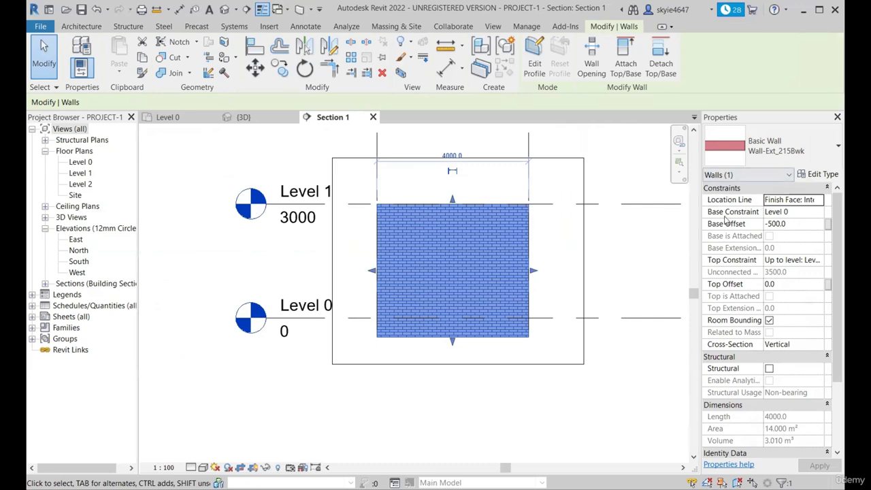
scroll(468, 339, up, 2)
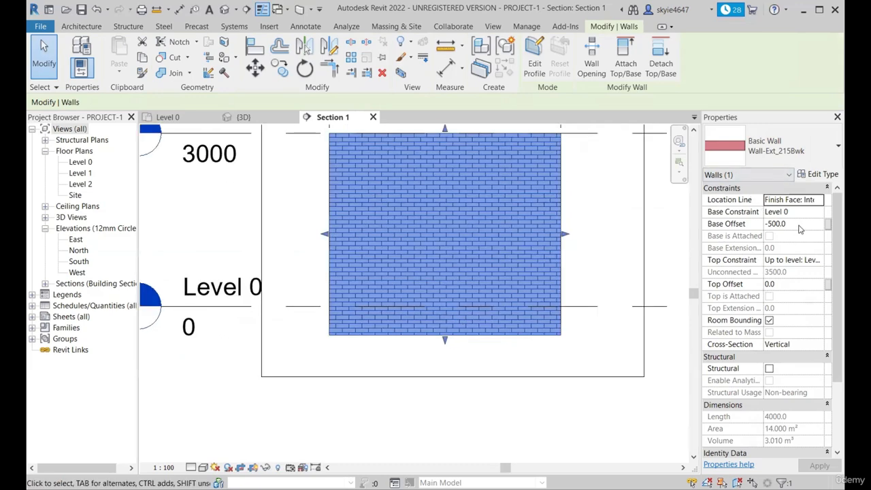
click(800, 226)
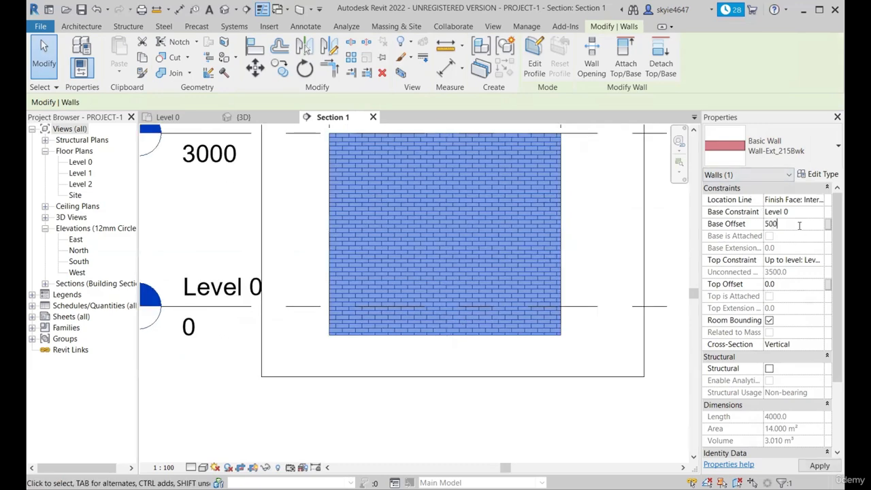
key(Return)
scroll(404, 298, up, 1)
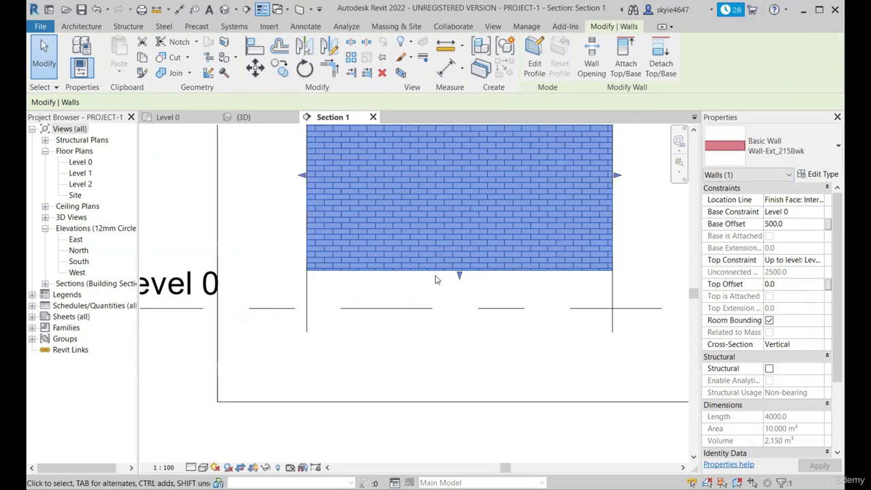
Step: Measure the gap between Level 0 and the raised wall base with an aligned dimension, and leave the command without placing it
key(d)
key(i)
scroll(477, 295, up, 1)
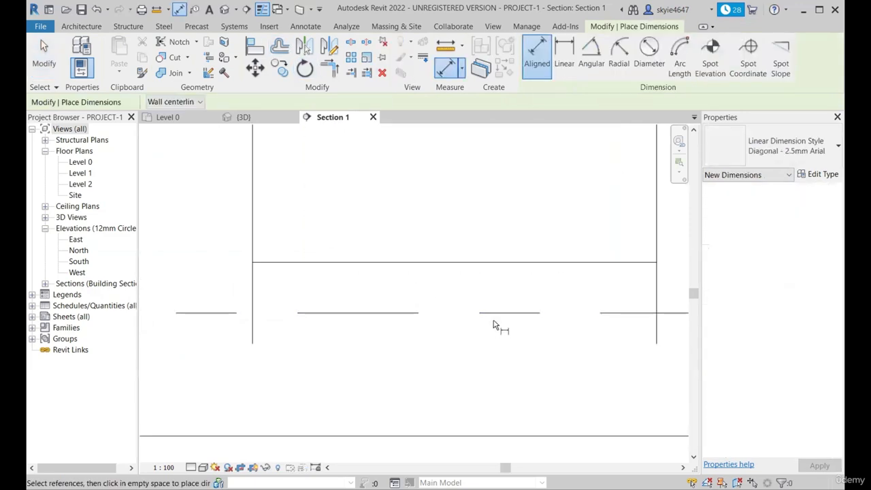
click(497, 313)
click(497, 265)
scroll(483, 314, down, 3)
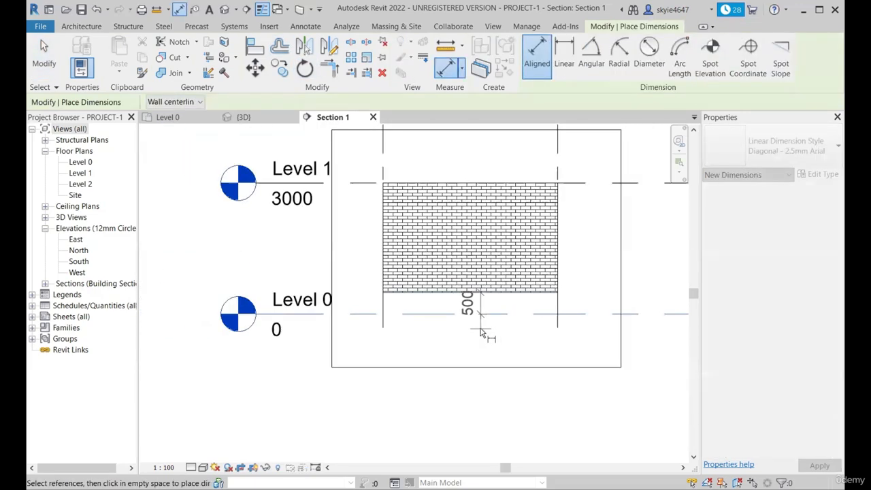
scroll(416, 314, down, 2)
scroll(374, 315, up, 2)
scroll(358, 314, up, 2)
scroll(342, 311, down, 2)
key(Escape)
key(Escape)
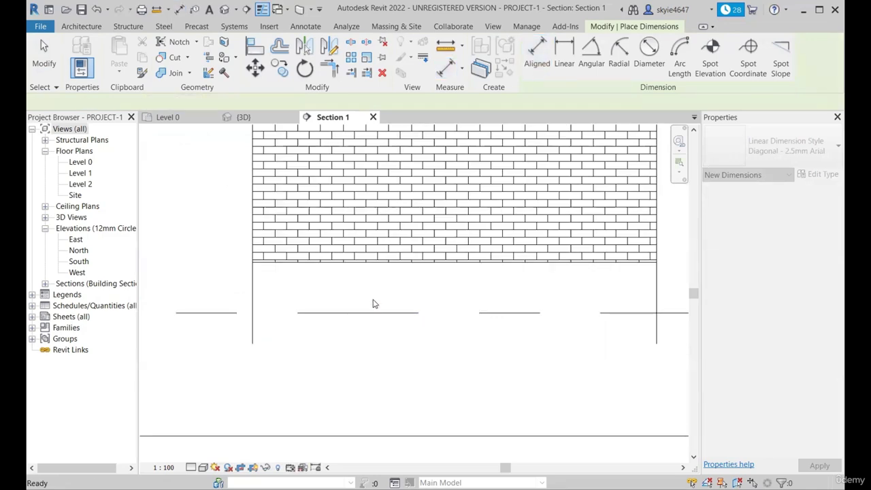
Step: Select the brick wall and set its base offset back to 0
scroll(373, 304, down, 2)
click(407, 268)
click(797, 225)
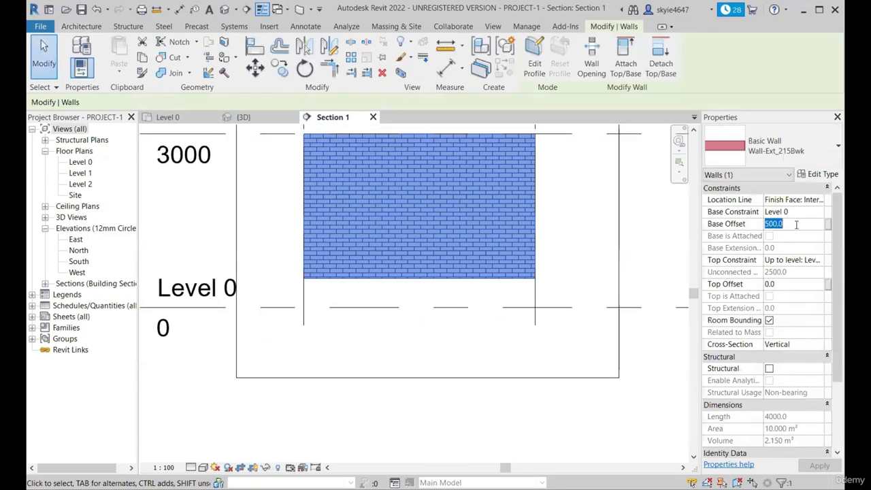
text(0)
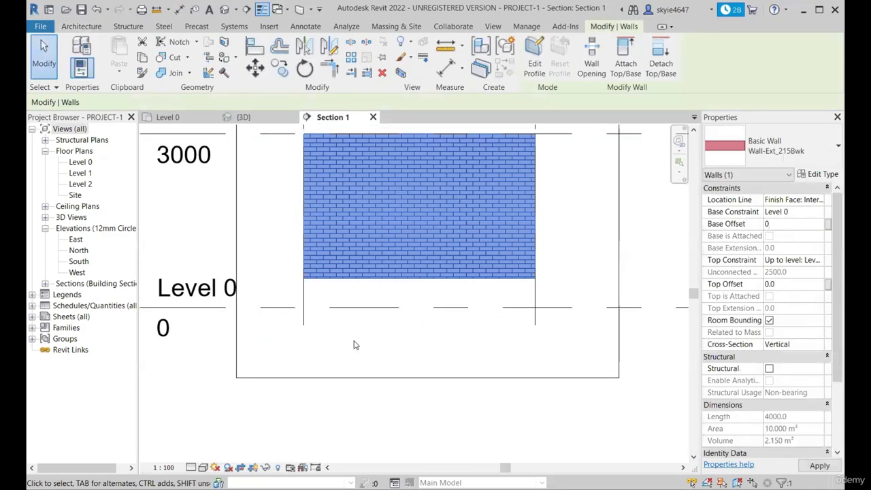
scroll(287, 289, down, 2)
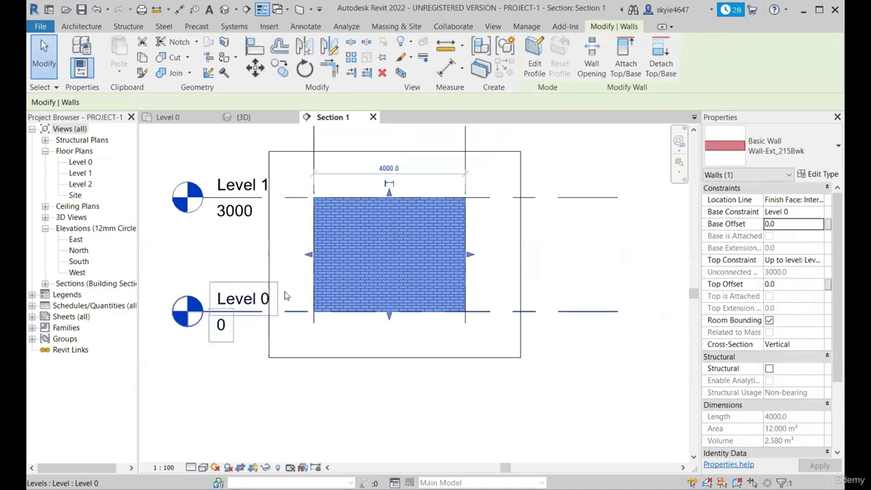
Step: Extend the section view's crop region upward until it includes Level 2
scroll(524, 245, down, 2)
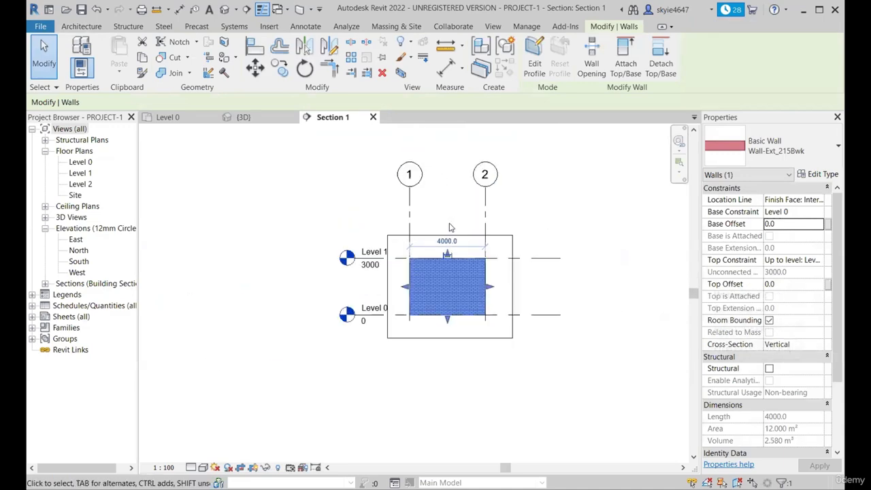
click(343, 217)
click(447, 236)
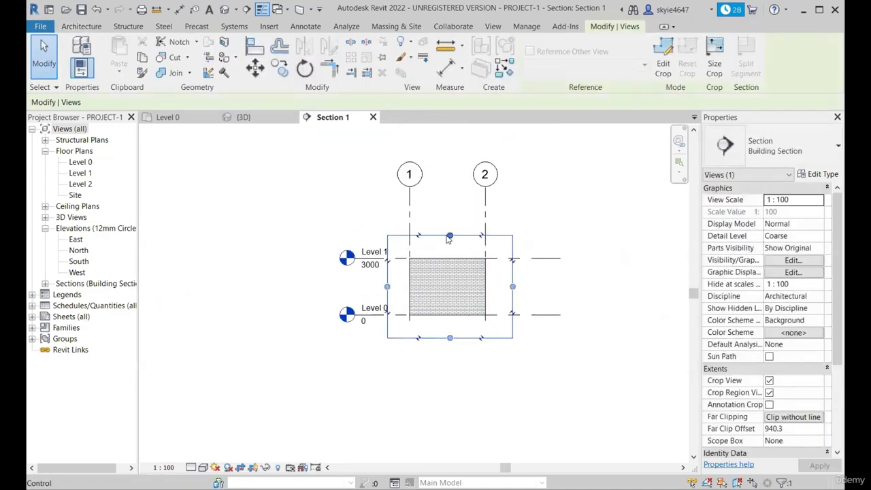
drag(450, 235, 450, 174)
scroll(456, 190, up, 1)
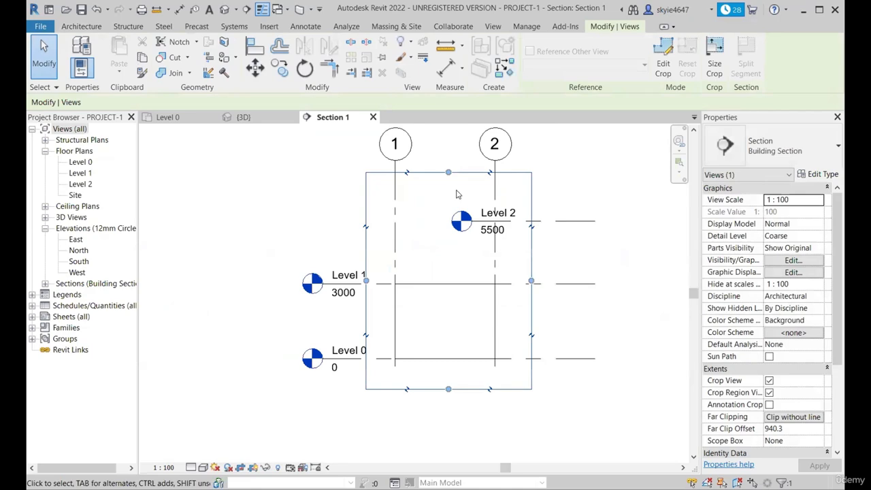
Step: Move the Level 2 level head outward to line up with the Level 0 and Level 1 heads, and deselect it
click(550, 221)
drag(401, 222, 322, 222)
click(289, 331)
Step: Select the brick wall in the section view and set its top constraint to Up to level: Level 2
scroll(433, 291, up, 2)
click(433, 296)
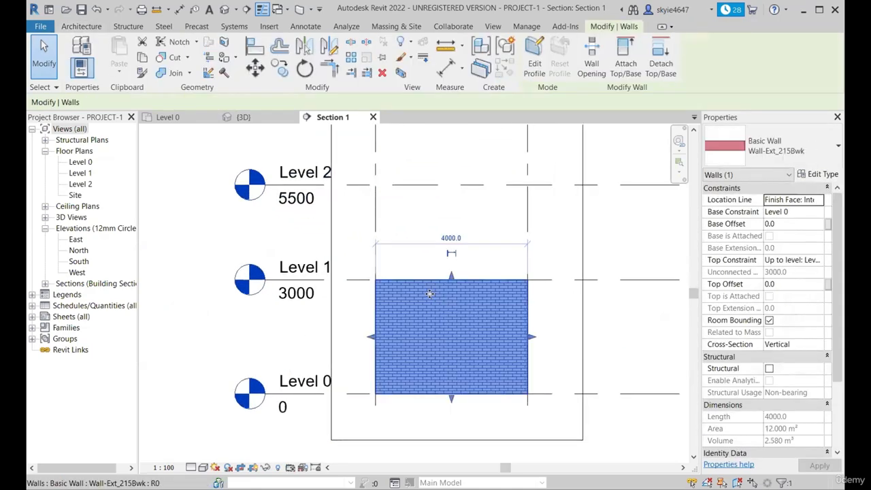
scroll(433, 293, down, 1)
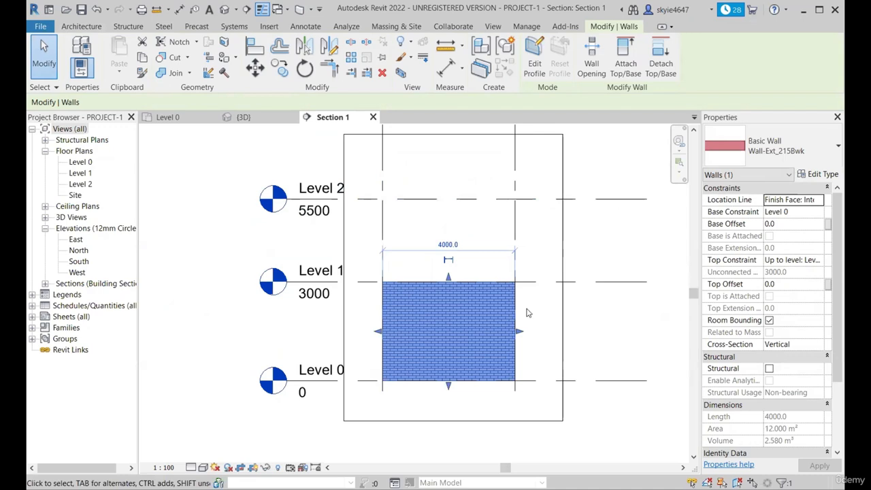
click(793, 260)
click(820, 260)
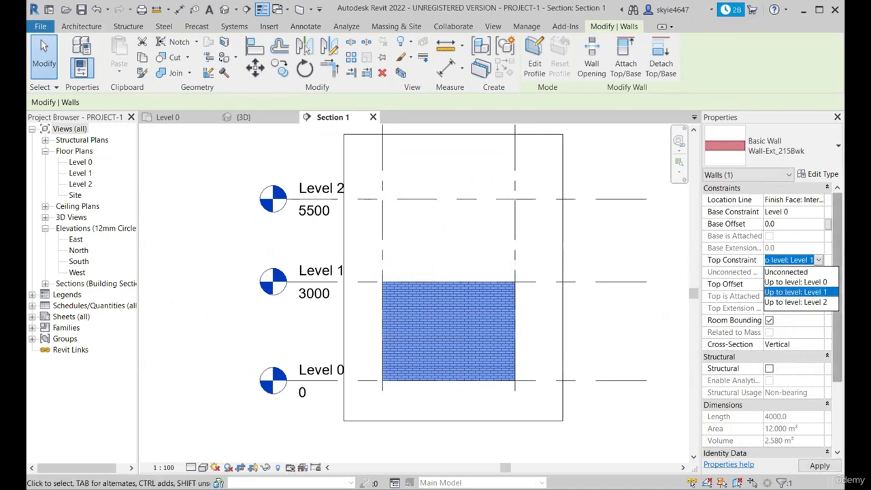
click(795, 303)
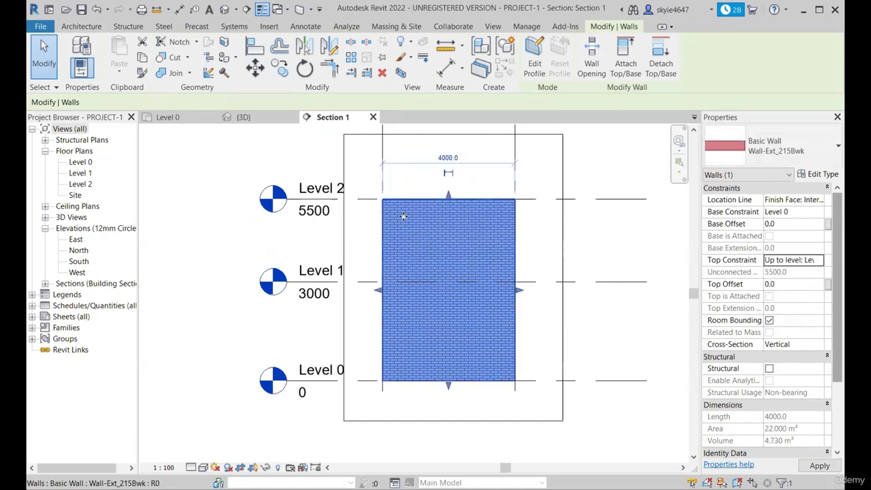
scroll(400, 211, up, 2)
scroll(403, 190, down, 1)
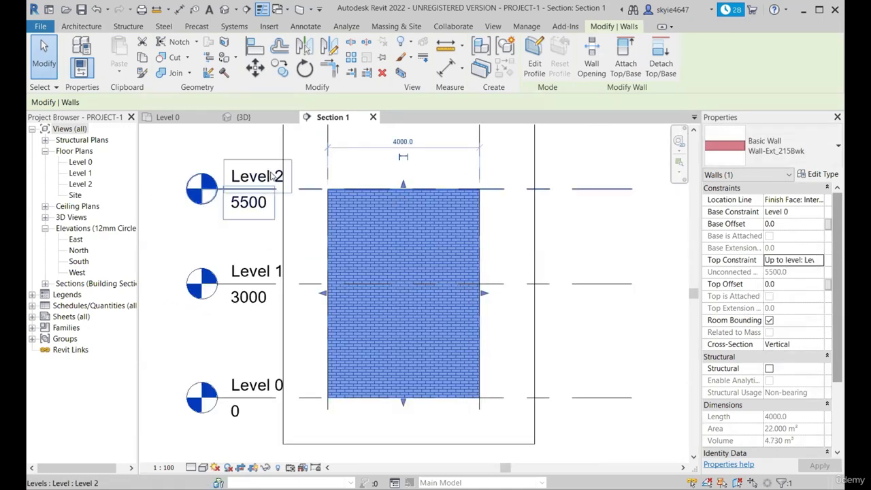
scroll(257, 183, up, 1)
scroll(253, 186, down, 1)
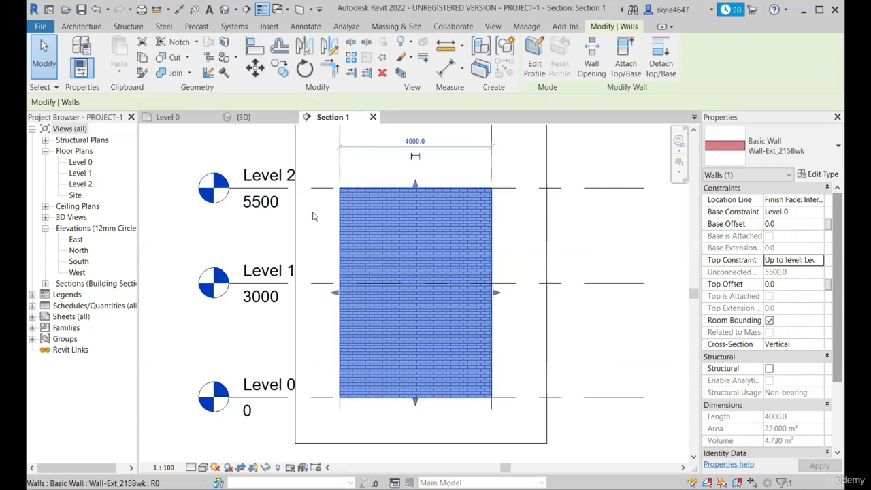
scroll(375, 209, down, 1)
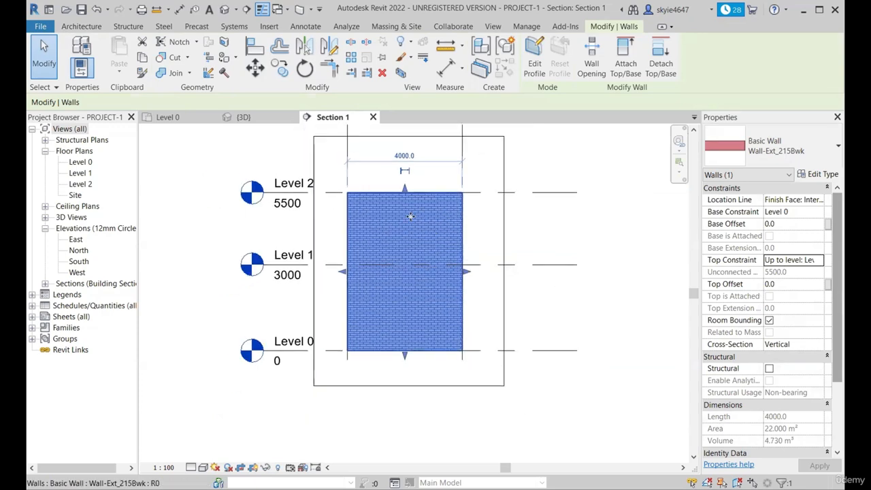
Step: Set the brick wall's top offset to -1000 and inspect its top edge relative to Level 2
click(794, 284)
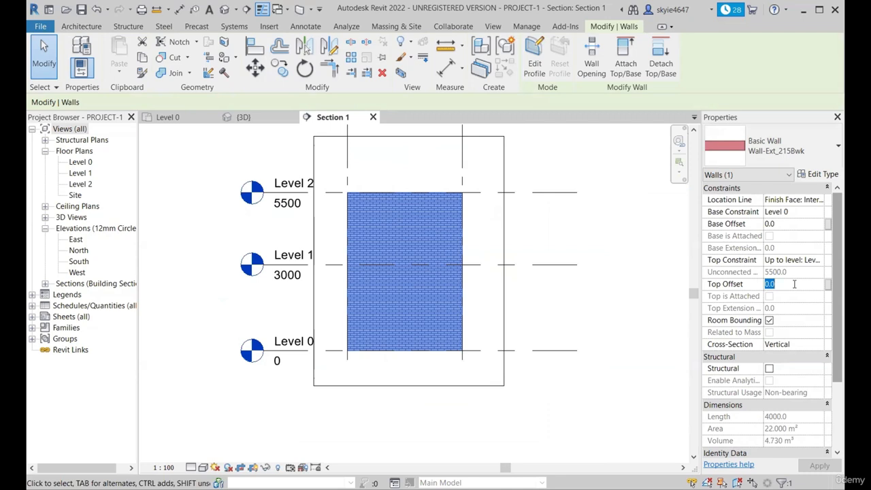
text(-)
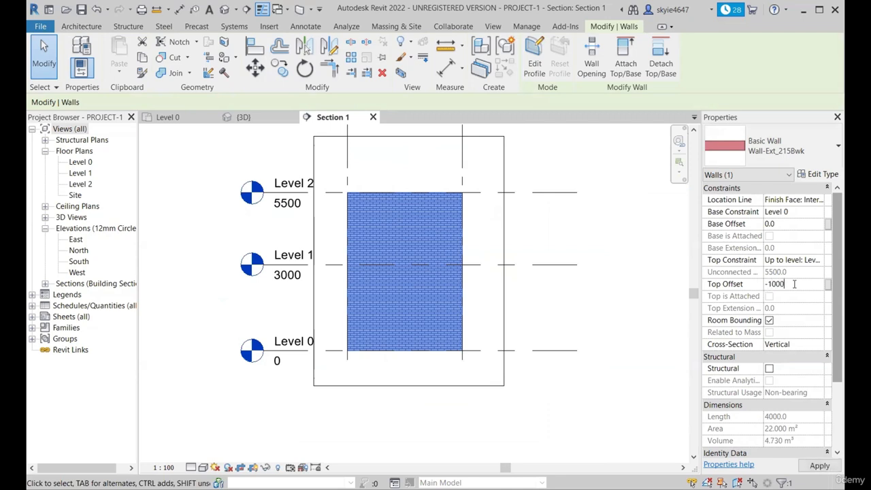
text(1000)
key(Return)
scroll(320, 185, up, 3)
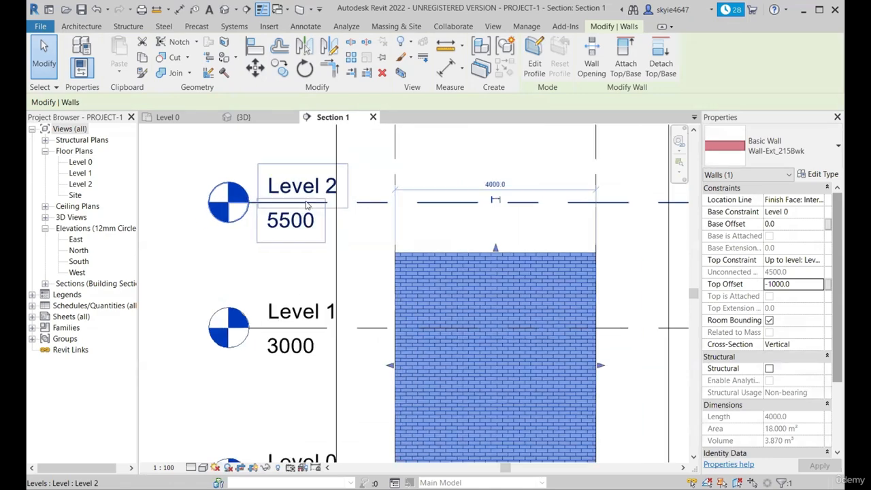
scroll(491, 207, up, 2)
scroll(589, 247, down, 3)
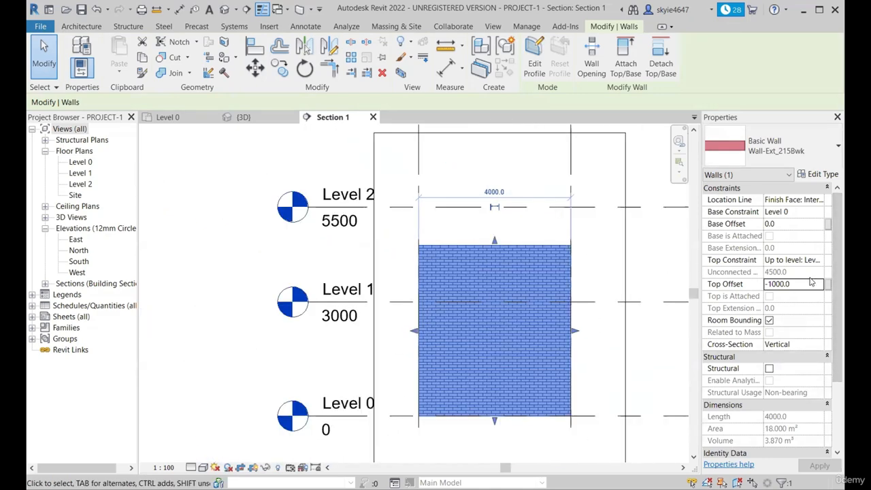
scroll(487, 281, down, 1)
scroll(517, 242, up, 2)
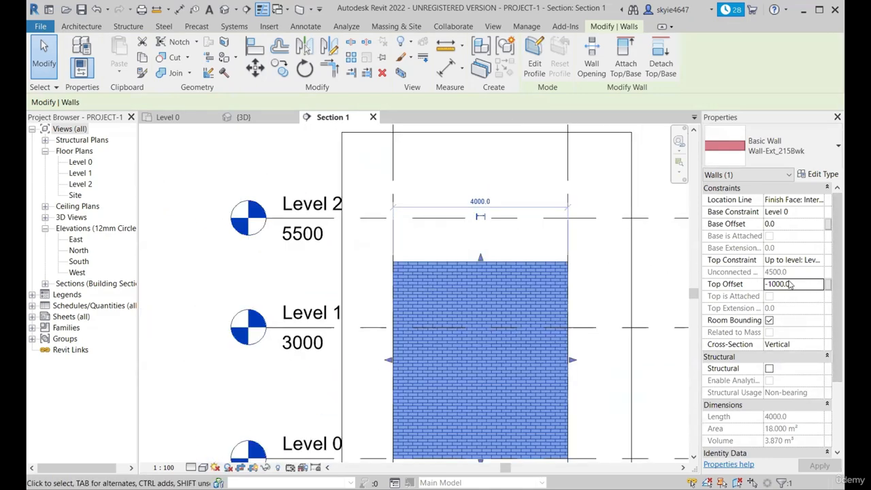
Step: Set the brick wall's top offset to 300 so that it extends above Level 2
click(806, 285)
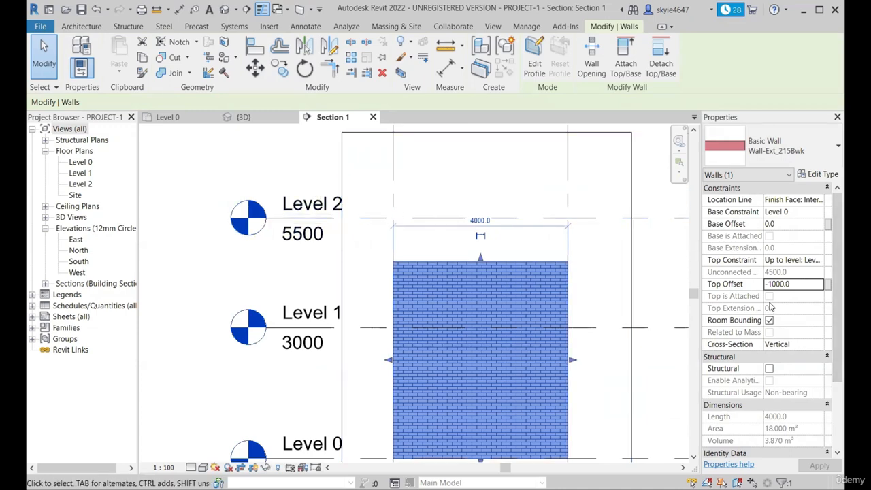
click(801, 286)
text(300)
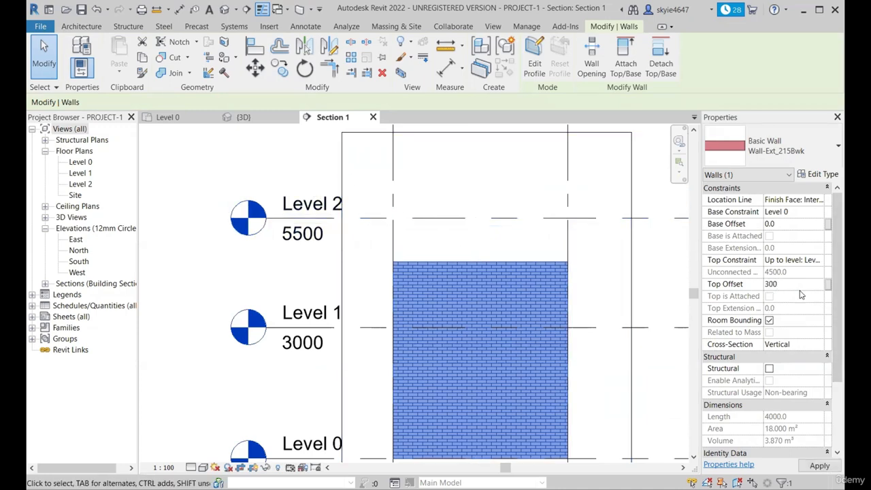
scroll(389, 211, down, 2)
scroll(549, 228, up, 1)
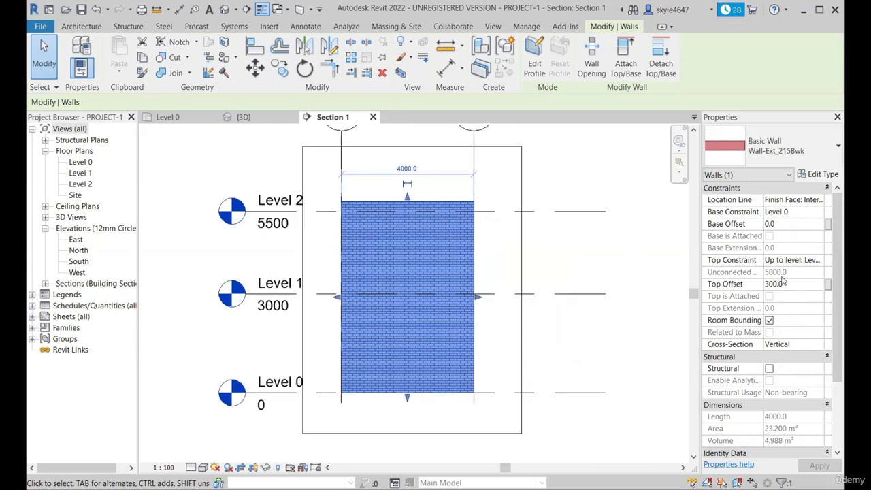
scroll(381, 254, down, 2)
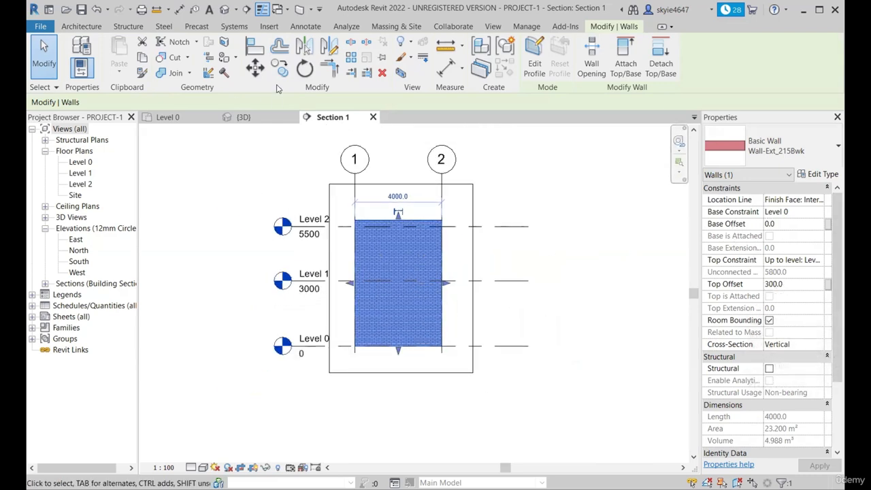
Step: Select the brick wall between grids 1 and 2 in the Level 0 floor plan and show it in the 3D view
click(167, 117)
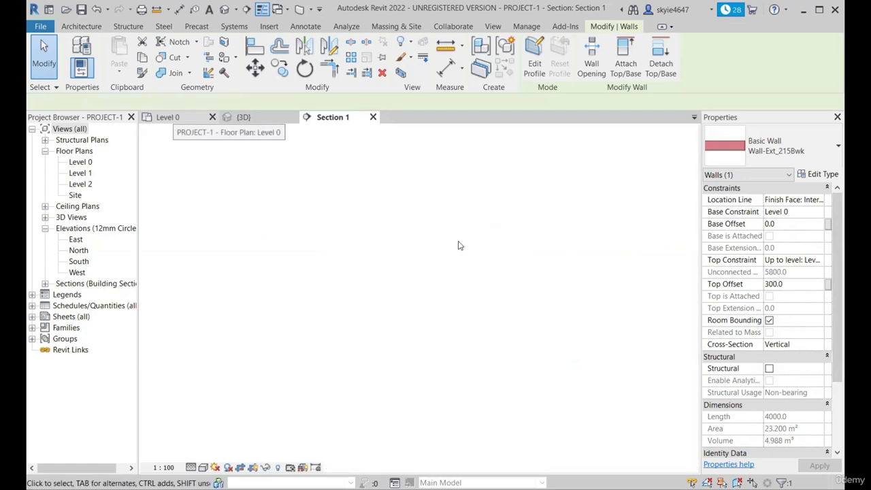
click(422, 355)
click(416, 305)
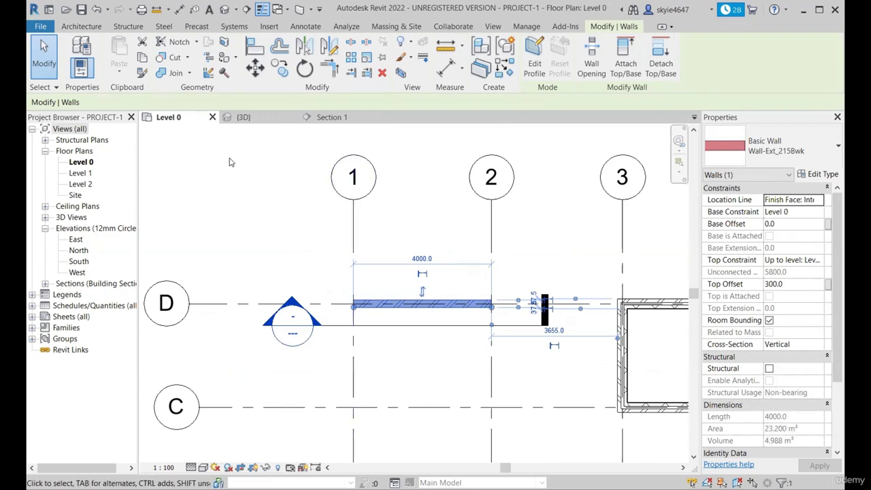
click(244, 117)
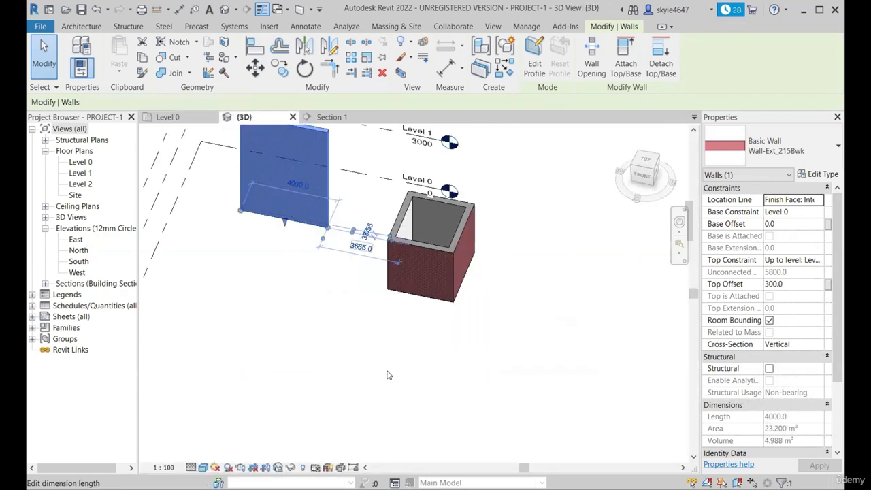
scroll(331, 318, down, 4)
shift+middle_drag(400, 291, 364, 297)
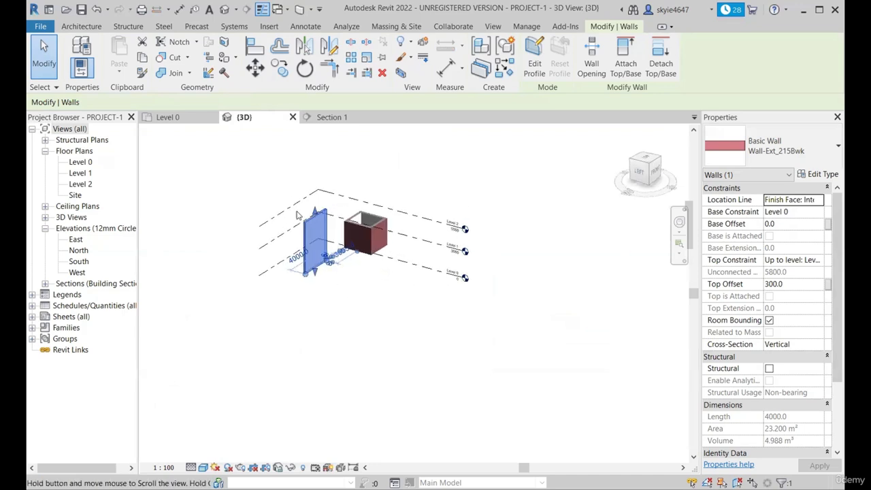
scroll(298, 216, up, 5)
scroll(367, 227, down, 1)
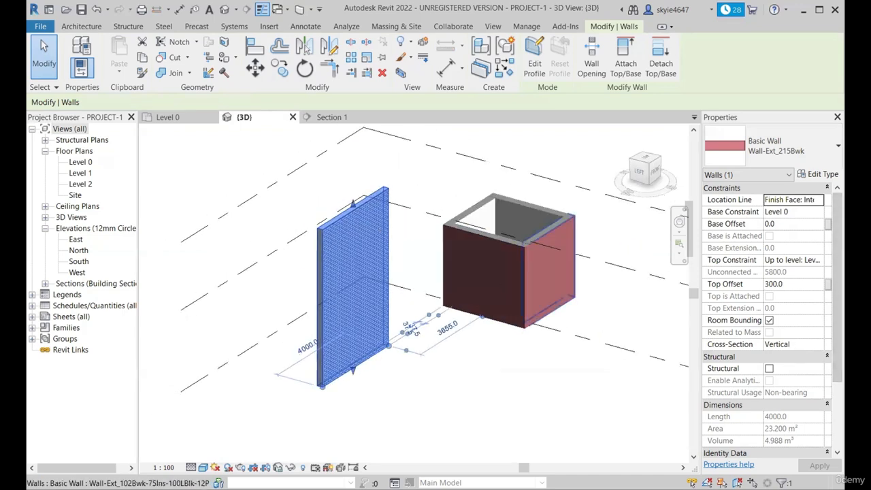
Step: Change the brick wall's cross-section to Slanted with an angle from vertical of 15°
click(820, 346)
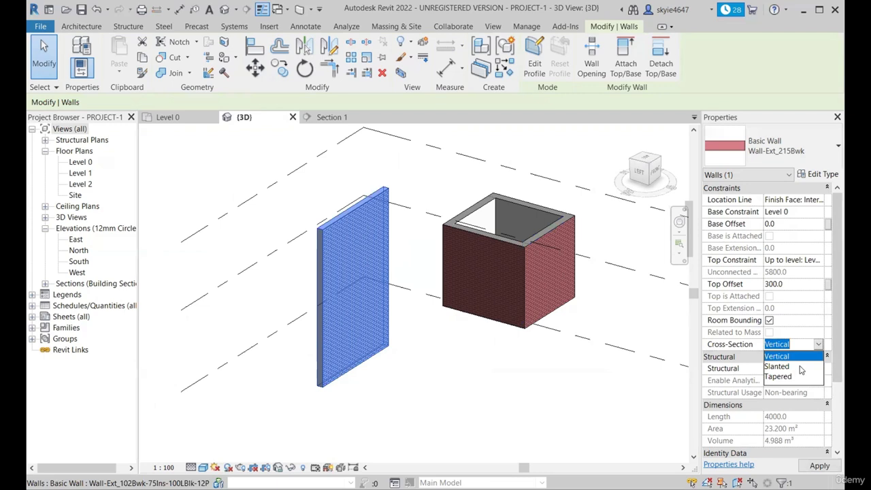
click(801, 368)
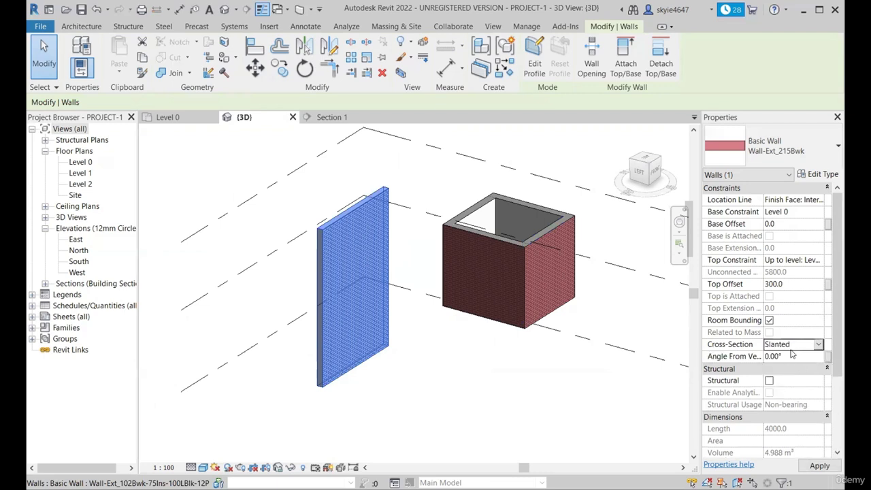
click(799, 356)
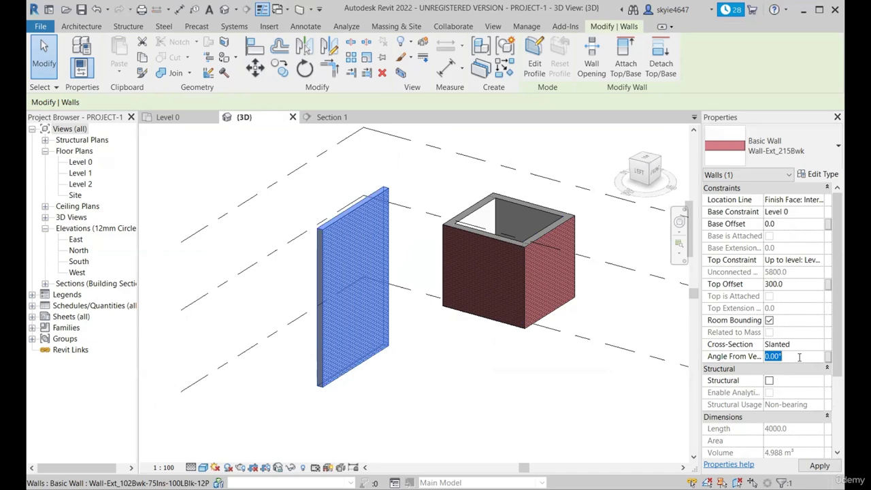
text(15)
key(Return)
shift+middle_drag(545, 221, 250, 112)
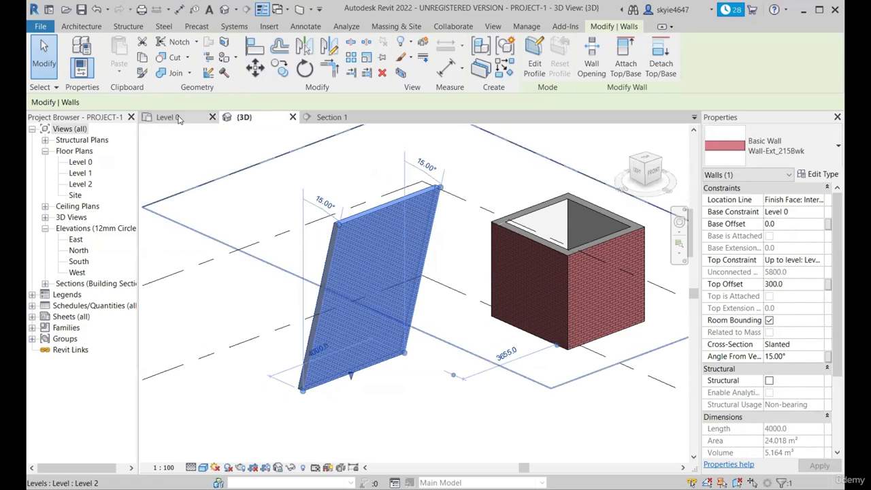
Step: Examine the slanted wall in 3D and review its instance properties from the constraints through to phasing
scroll(518, 267, up, 2)
scroll(490, 285, down, 3)
scroll(507, 289, up, 2)
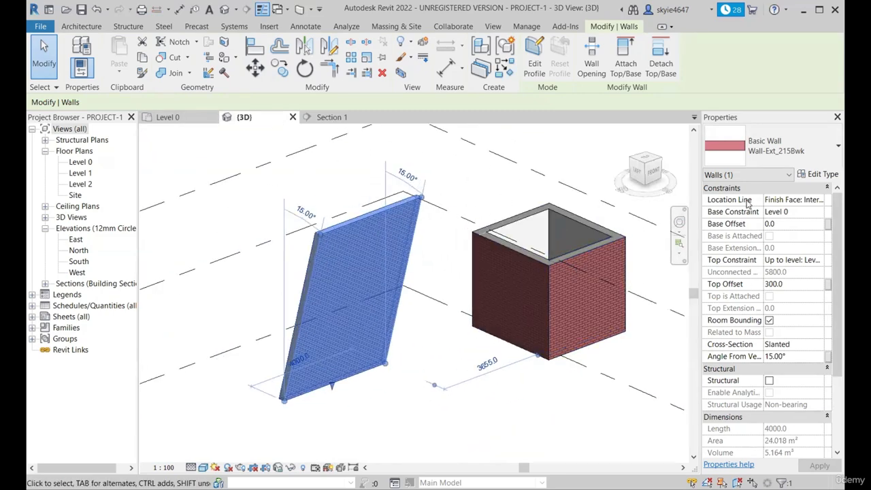
scroll(773, 282, down, 3)
scroll(775, 282, up, 3)
scroll(730, 191, down, 3)
scroll(749, 191, up, 3)
scroll(782, 216, down, 3)
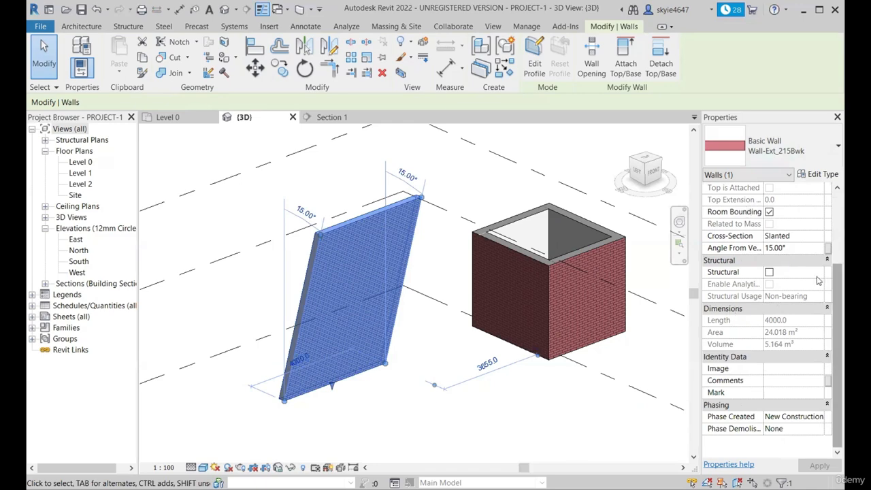
scroll(751, 212, up, 3)
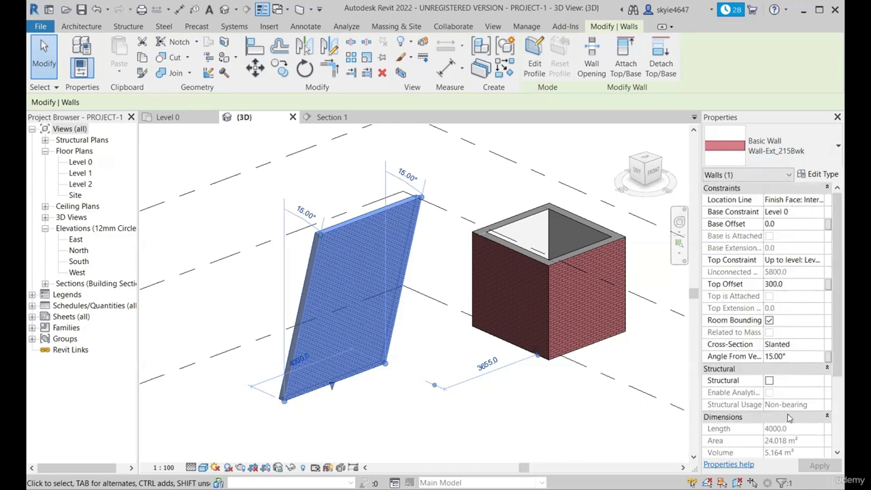
scroll(782, 252, down, 3)
scroll(760, 256, up, 3)
scroll(442, 286, down, 2)
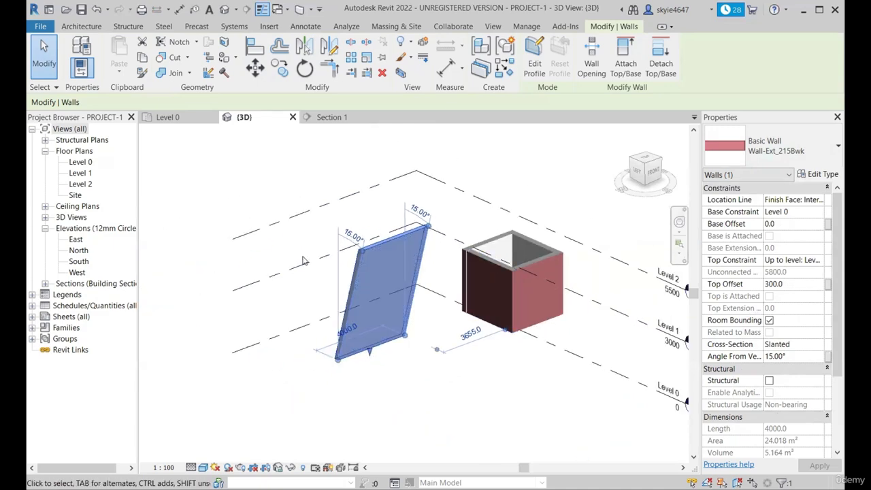
scroll(351, 260, up, 2)
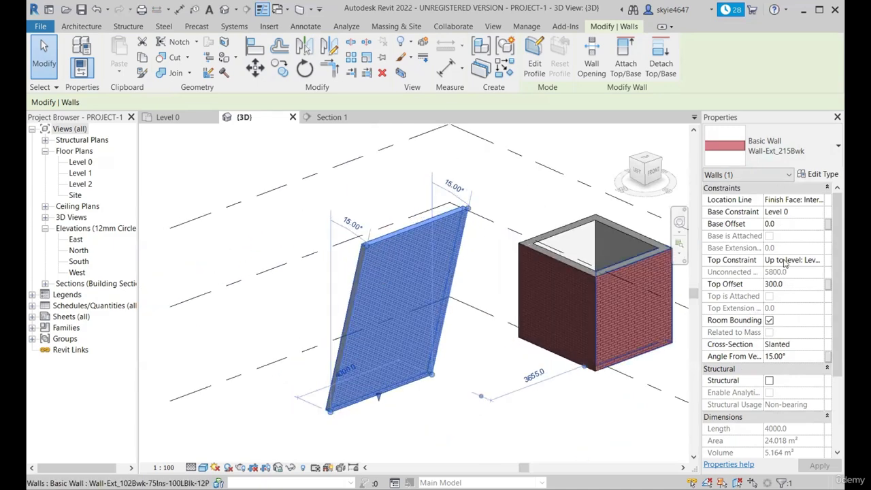
Step: Open the type properties of the slanted Wall-Ext_215Bwk wall
middle_drag(487, 201, 439, 206)
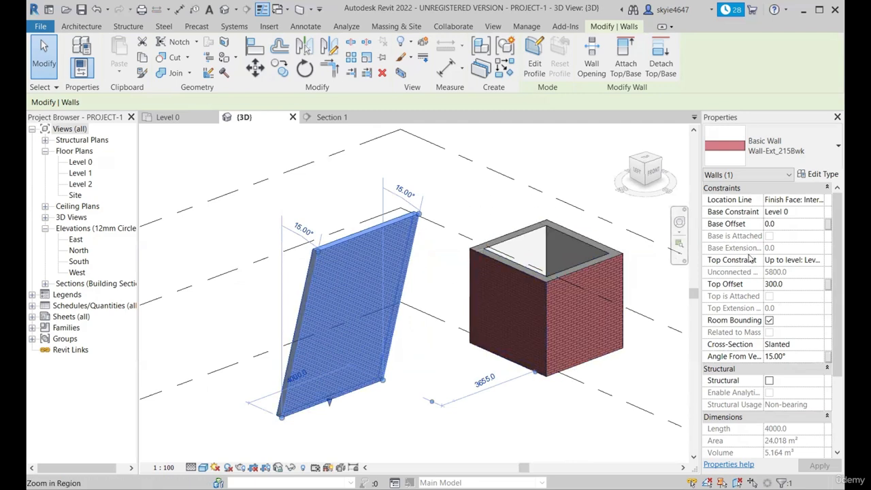
scroll(750, 259, down, 3)
scroll(751, 259, up, 3)
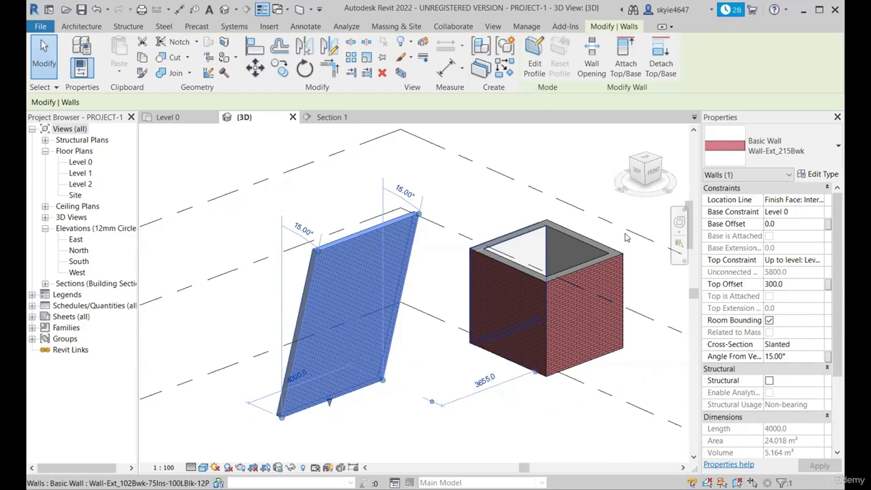
scroll(500, 287, down, 2)
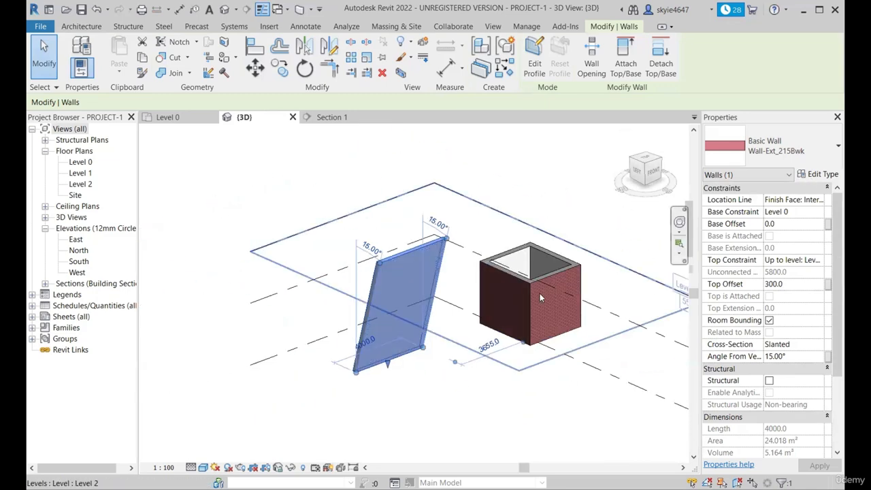
scroll(541, 298, up, 2)
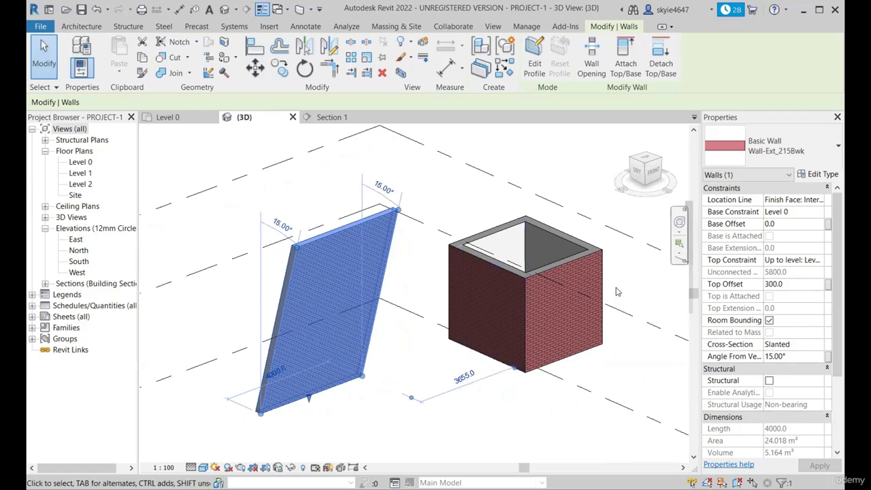
click(820, 175)
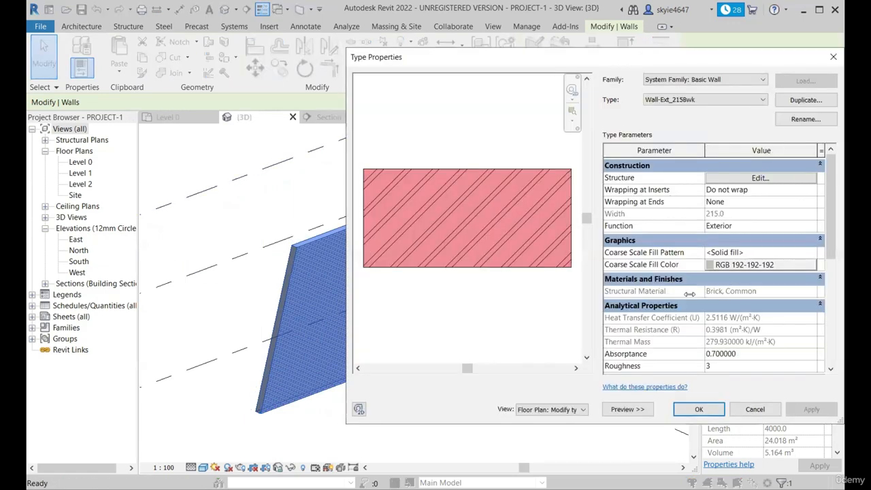
Step: Review the type parameters of the Wall-Ext_215Bwk wall and close its type properties without changes
scroll(745, 268, down, 5)
scroll(745, 268, up, 3)
scroll(744, 267, down, 3)
scroll(759, 299, up, 5)
click(834, 57)
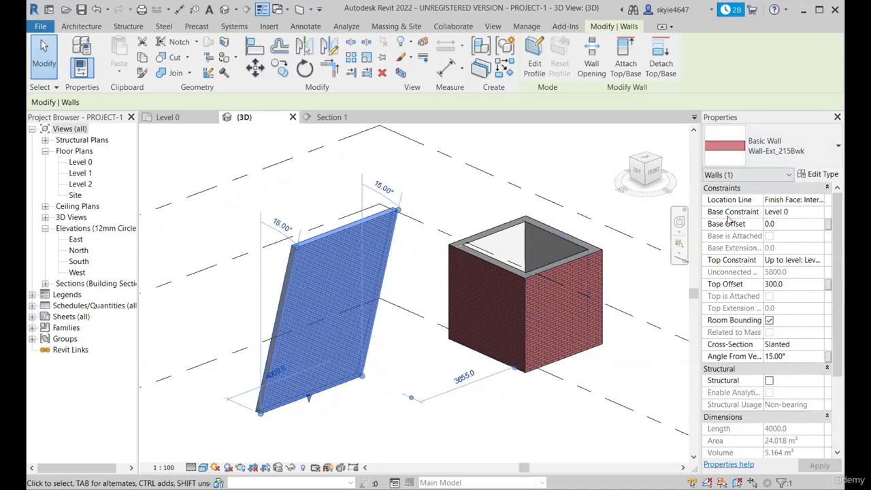
Step: Change the slanted brick wall's cross-section to Vertical in the 3D view
scroll(410, 288, down, 2)
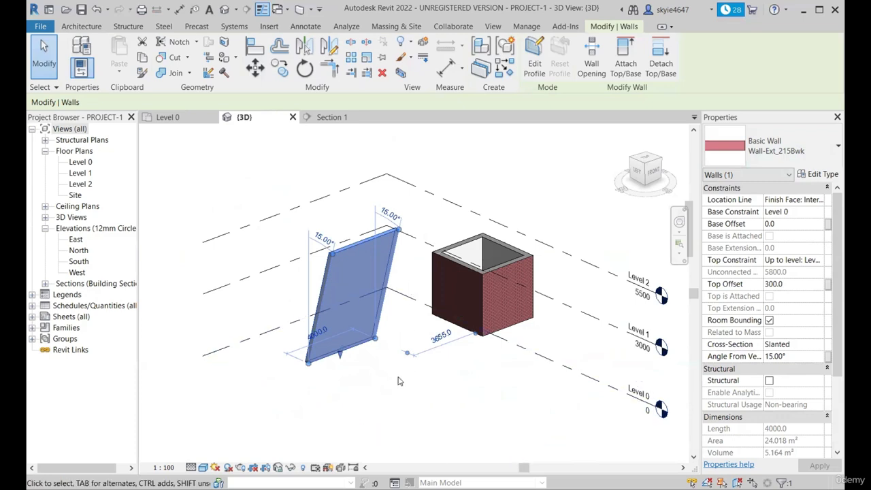
click(636, 172)
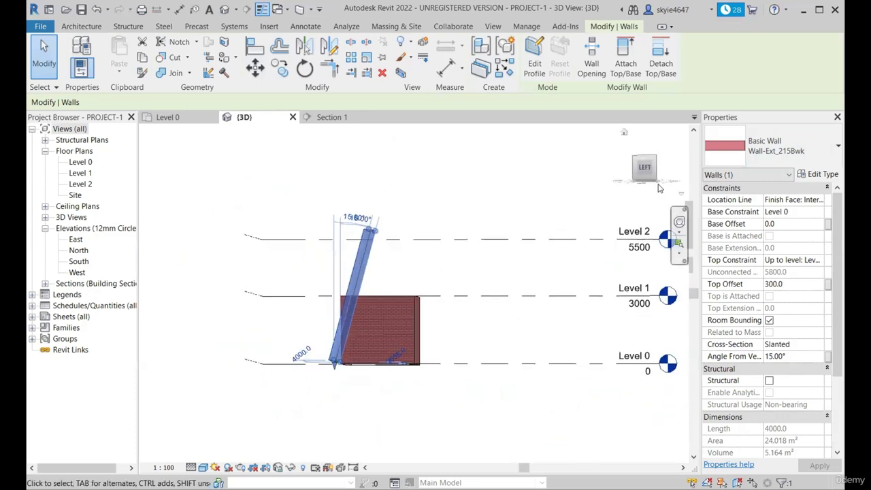
scroll(451, 311, up, 3)
scroll(451, 311, down, 3)
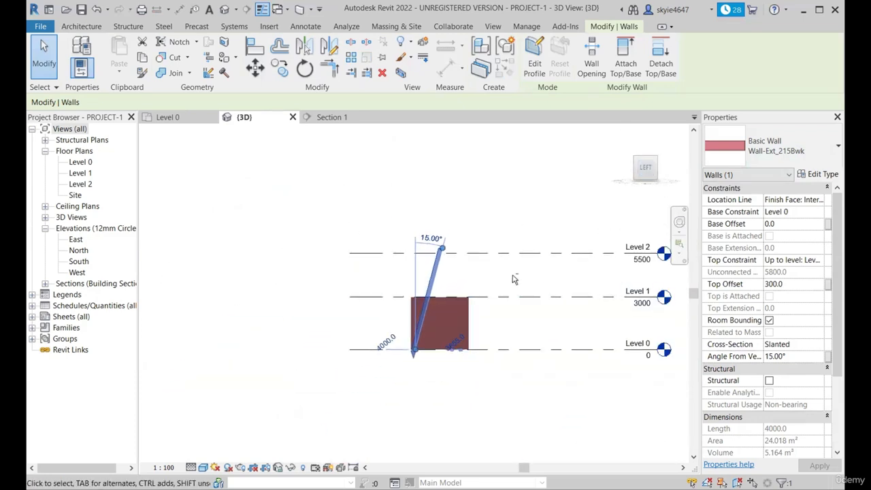
shift+middle_drag(515, 279, 502, 306)
click(822, 346)
click(782, 357)
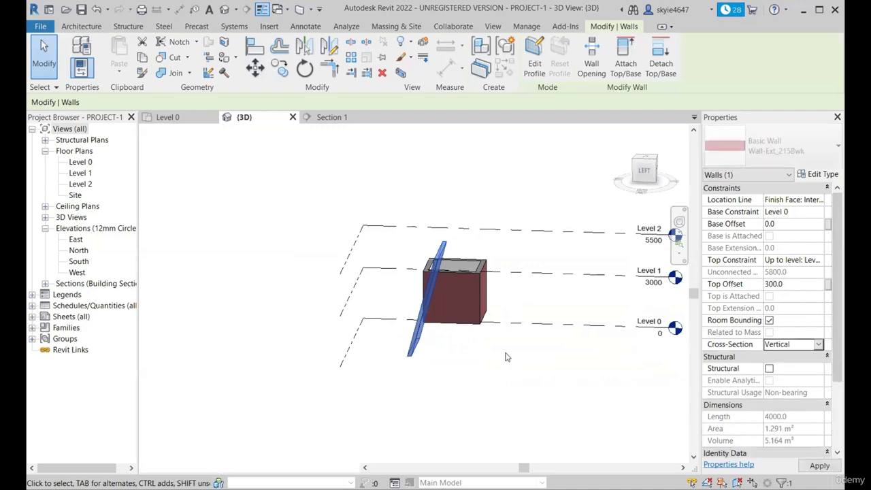
shift+middle_drag(536, 383, 557, 386)
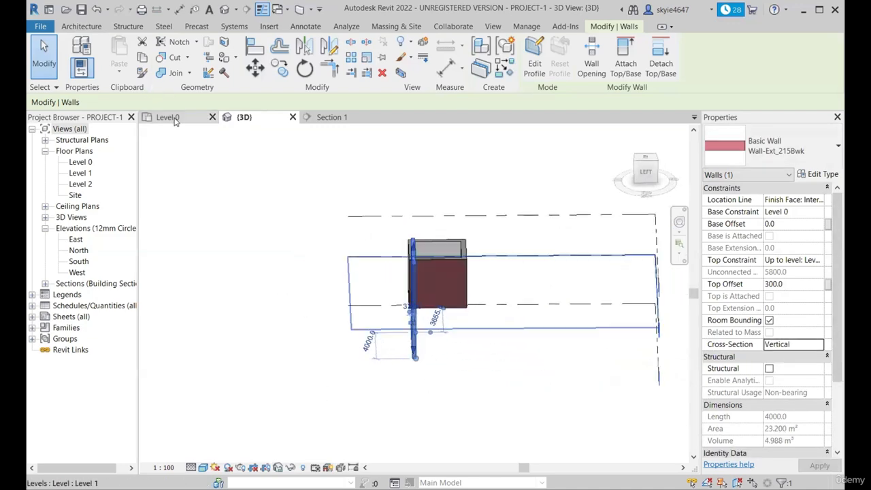
Step: Open the Level 0 floor plan and switch the brick wall's Structural parameter on and back off
click(174, 118)
scroll(727, 300, down, 3)
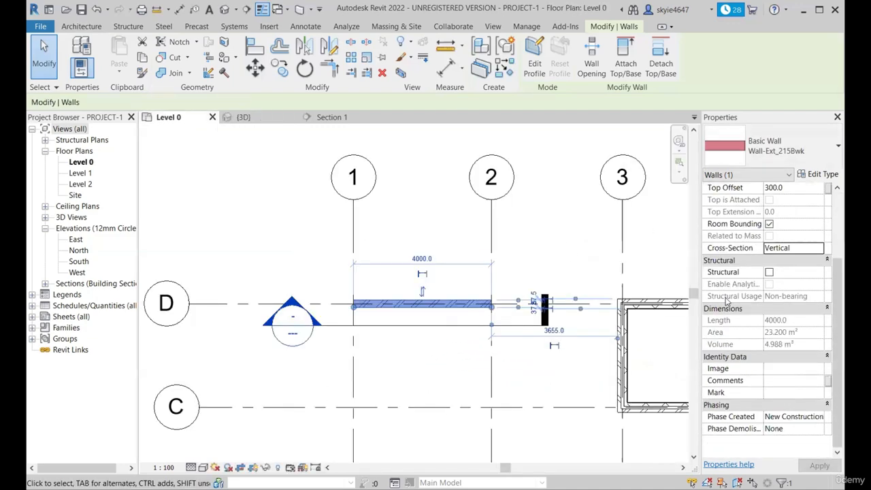
click(769, 273)
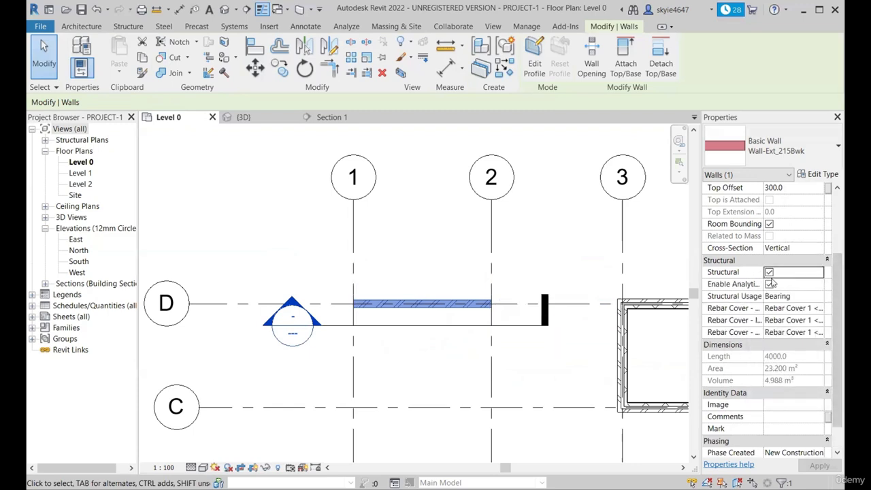
click(769, 273)
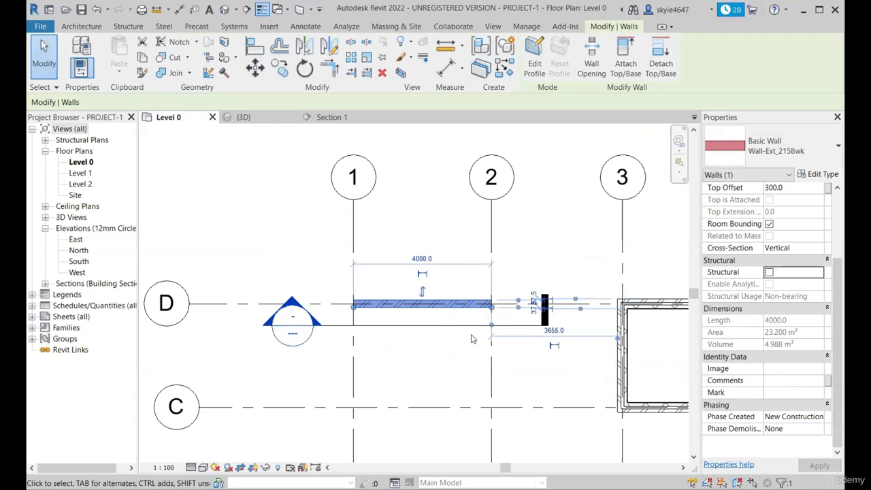
Step: Measure the brick wall's length between grids 1 and 2 with an aligned dimension, without keeping the dimension
scroll(471, 339, up, 1)
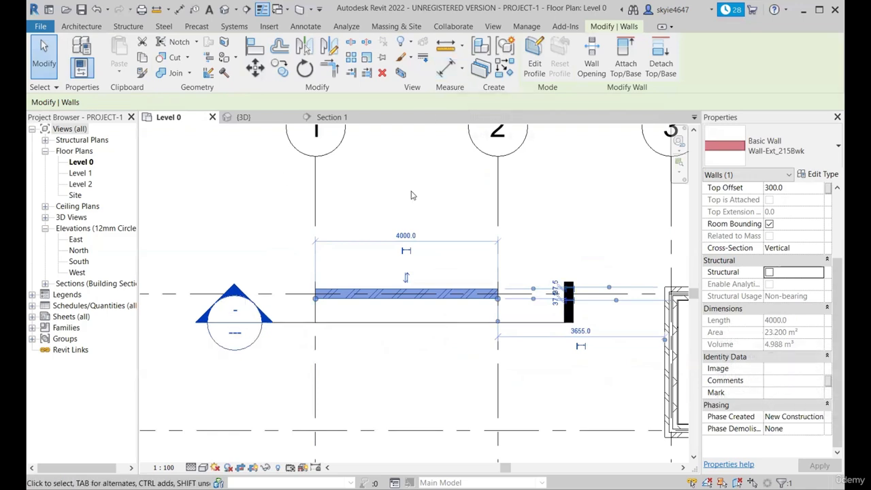
click(447, 68)
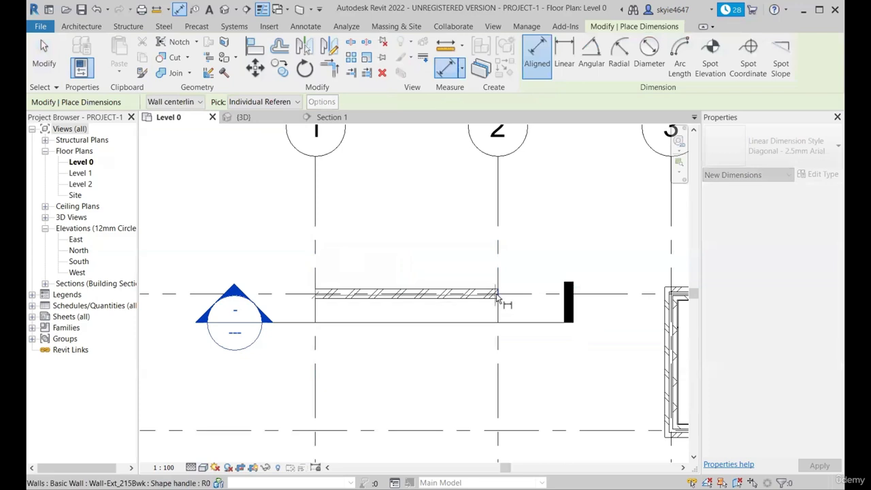
click(498, 294)
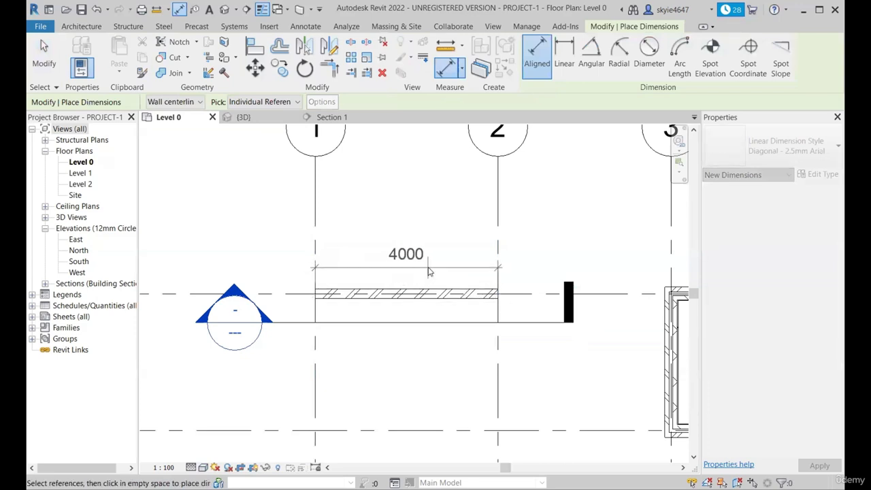
click(429, 254)
key(Escape)
key(Escape)
Step: Select the brick wall on grid D to review its dimensions, identity data and phasing, and clear the selection
click(409, 294)
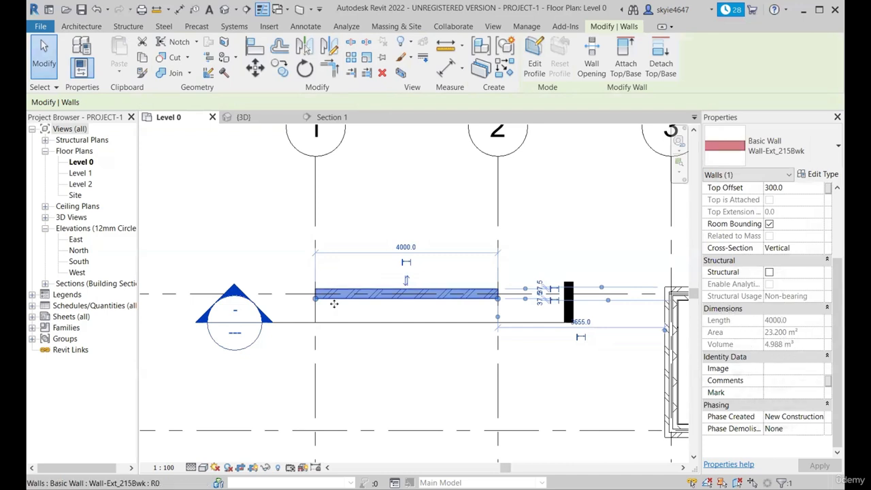
scroll(357, 317, down, 1)
scroll(359, 313, down, 1)
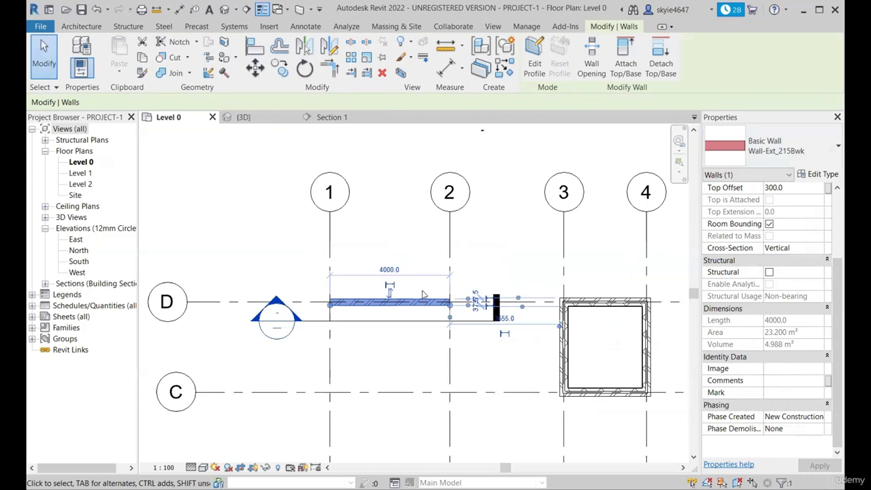
scroll(422, 284, down, 1)
click(471, 279)
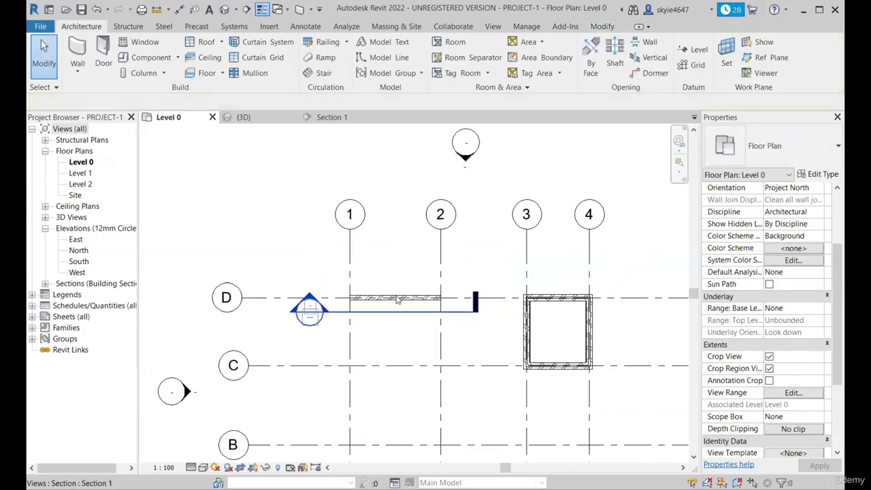